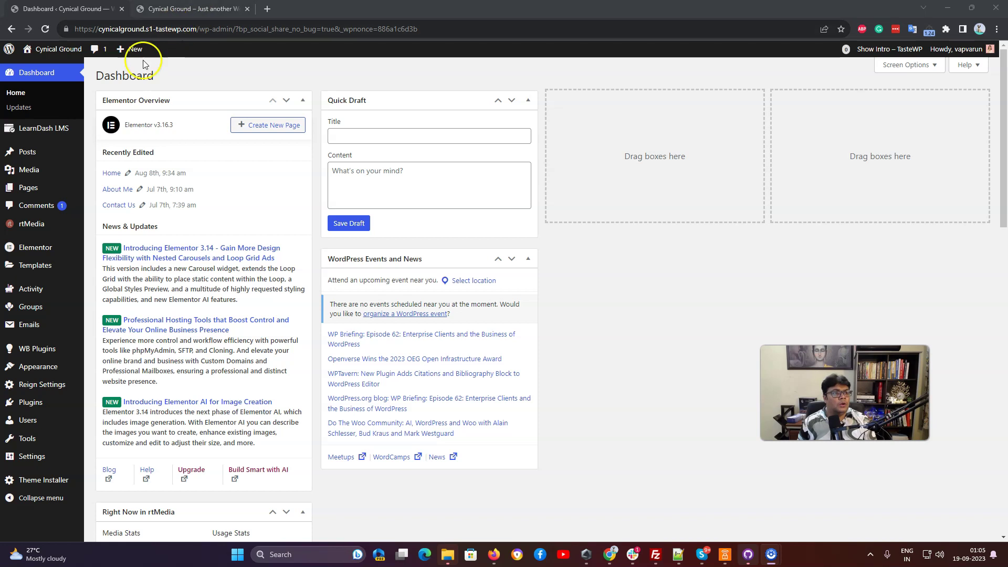
# Step: Open the installed plugins list and review the active plugins, including the LearnDash and Wbcom ones
pyautogui.moveTo(23, 131)
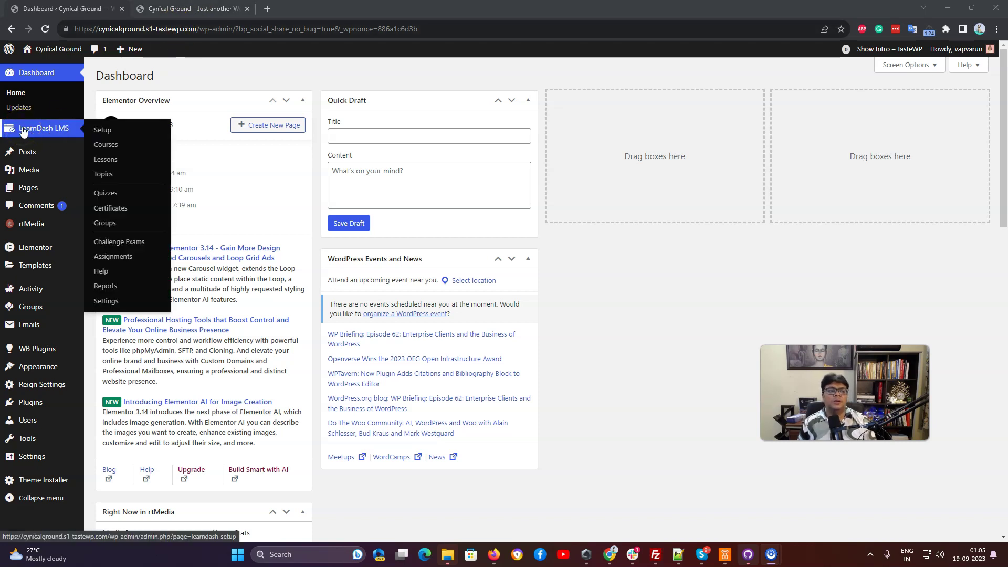
pyautogui.moveTo(31, 402)
pyautogui.click(112, 409)
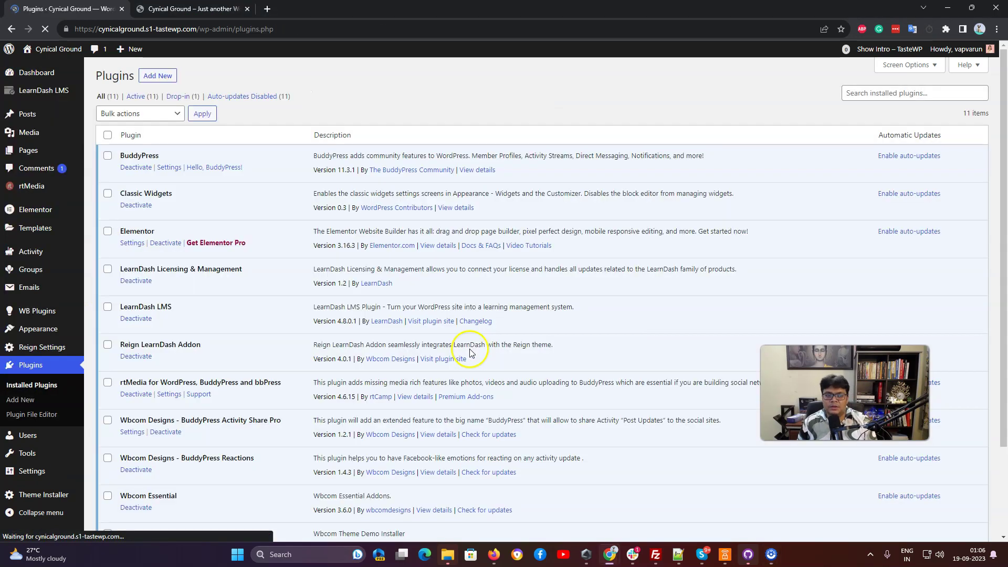
pyautogui.scroll(-2, 274, 301)
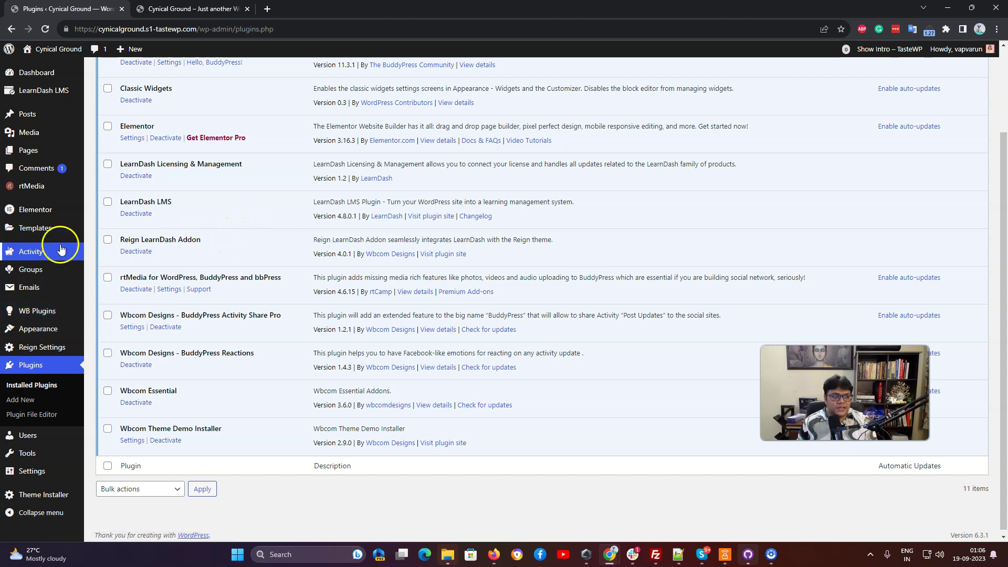
# Step: Open the LearnDash section of the Reign theme settings and look over its General options
pyautogui.moveTo(59, 348)
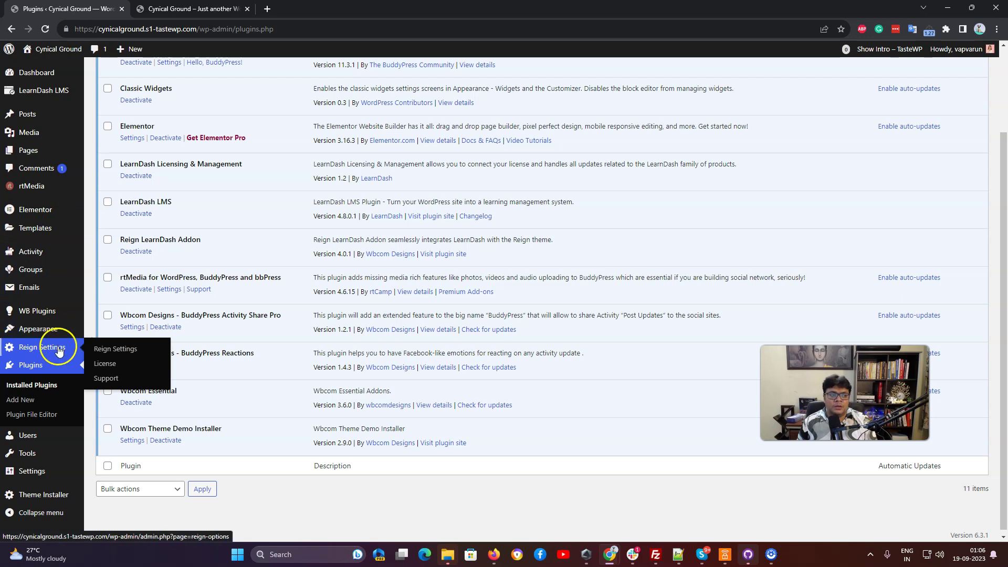
pyautogui.click(118, 349)
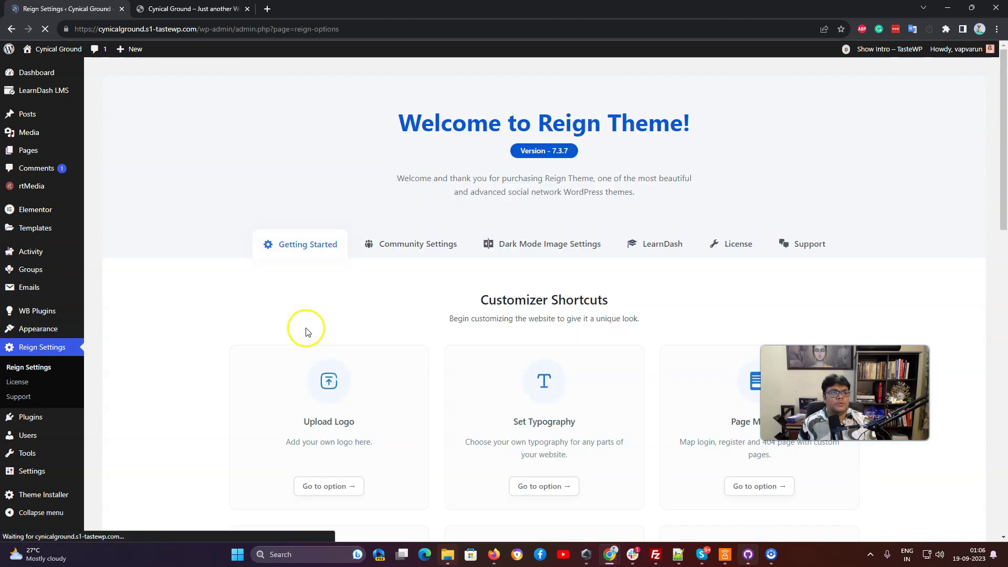
pyautogui.click(664, 246)
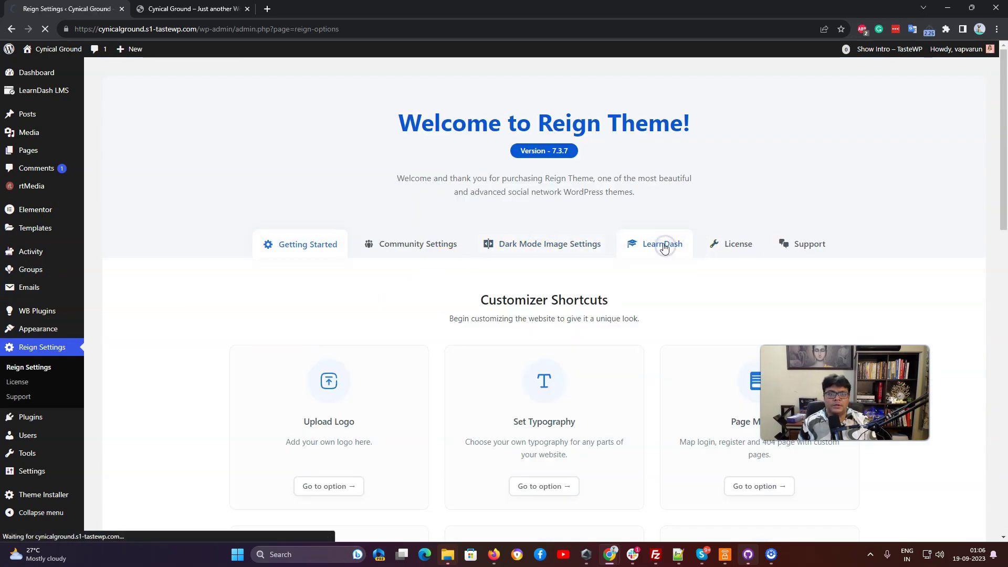
pyautogui.scroll(-4, 567, 220)
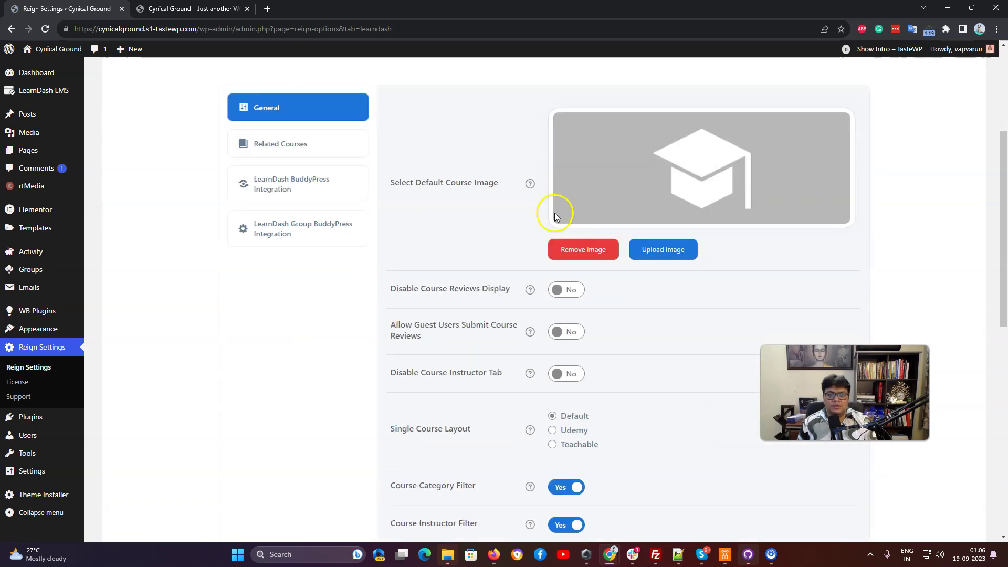
pyautogui.scroll(2, 443, 210)
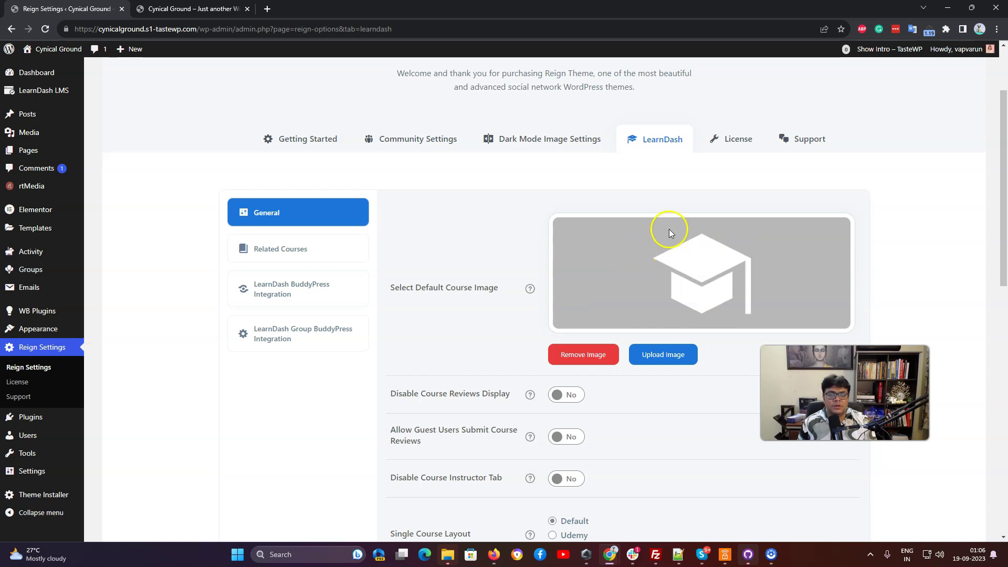
# Step: Switch Disable Course Reviews Display and Allow Guest Users Submit Course Reviews to Yes
pyautogui.scroll(-2, 512, 241)
pyautogui.scroll(-2, 512, 273)
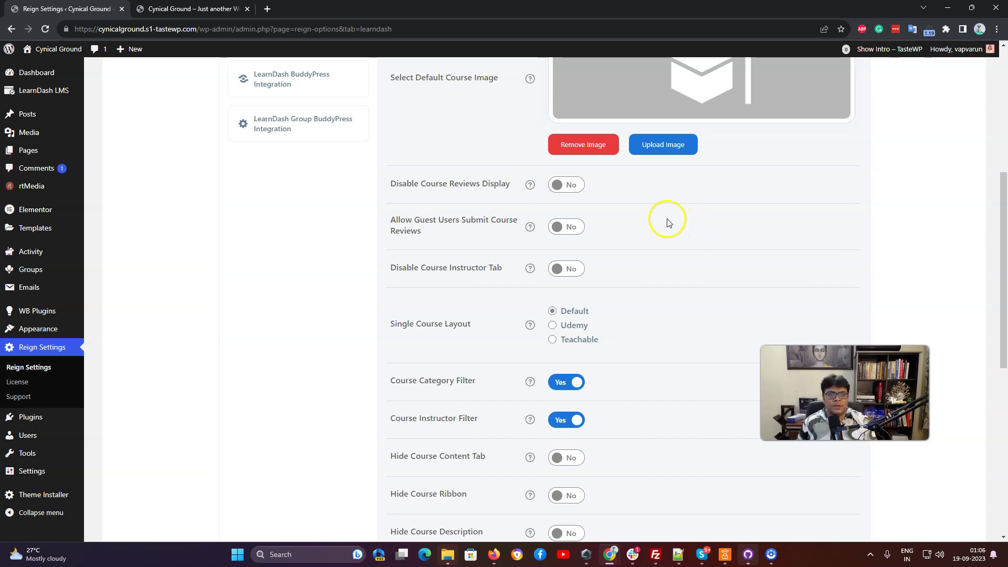
pyautogui.click(575, 192)
pyautogui.click(567, 227)
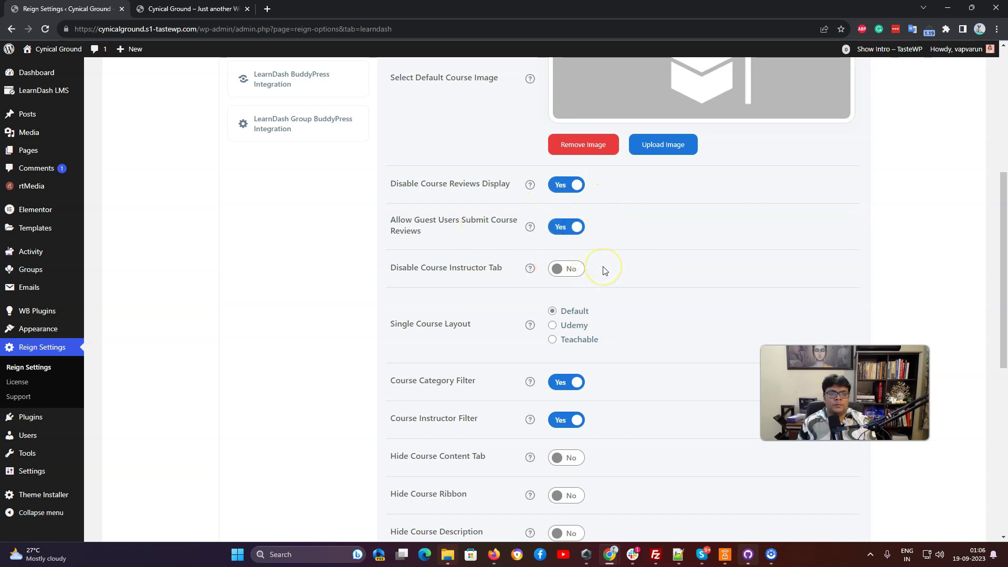
# Step: On the live site, open the sample course in the Udemy layout and view its instructor details
pyautogui.scroll(5, 405, 198)
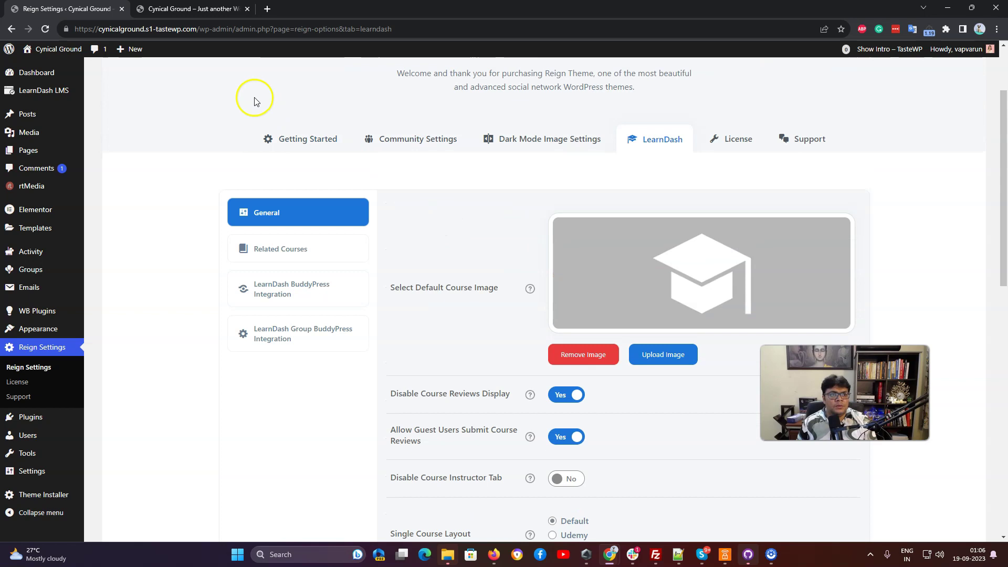
pyautogui.click(226, 9)
pyautogui.moveTo(389, 79)
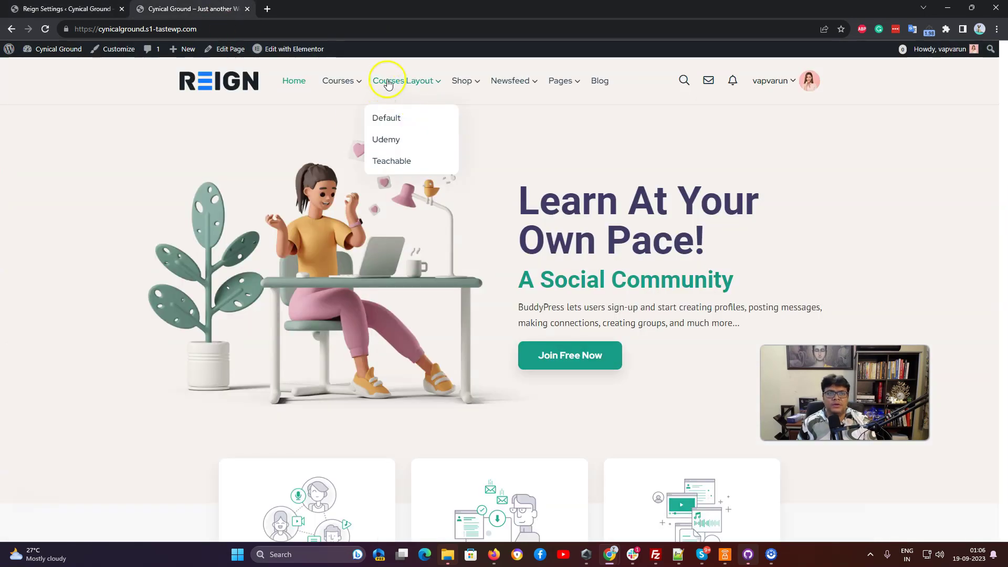
pyautogui.click(390, 138)
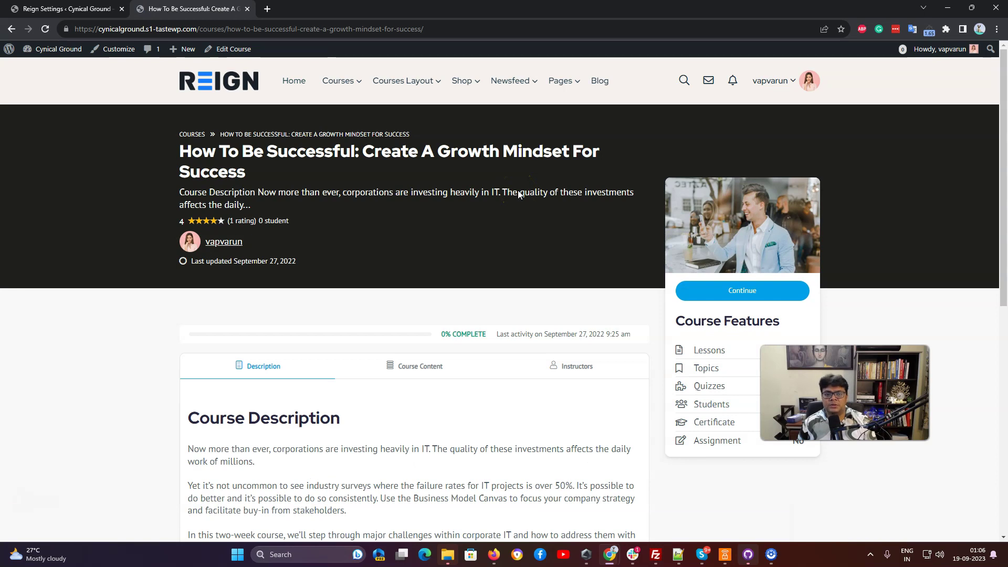
pyautogui.scroll(-2, 509, 263)
pyautogui.click(580, 261)
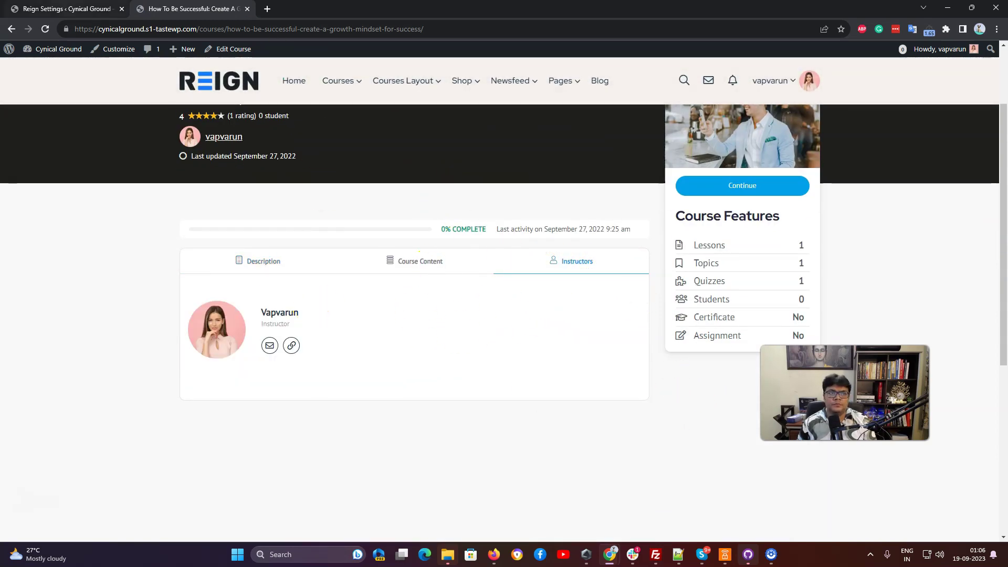
# Step: Recheck the LearnDash general settings, and examine the description and features of the sample course in the Default layout
pyautogui.click(67, 9)
pyautogui.scroll(-4, 640, 397)
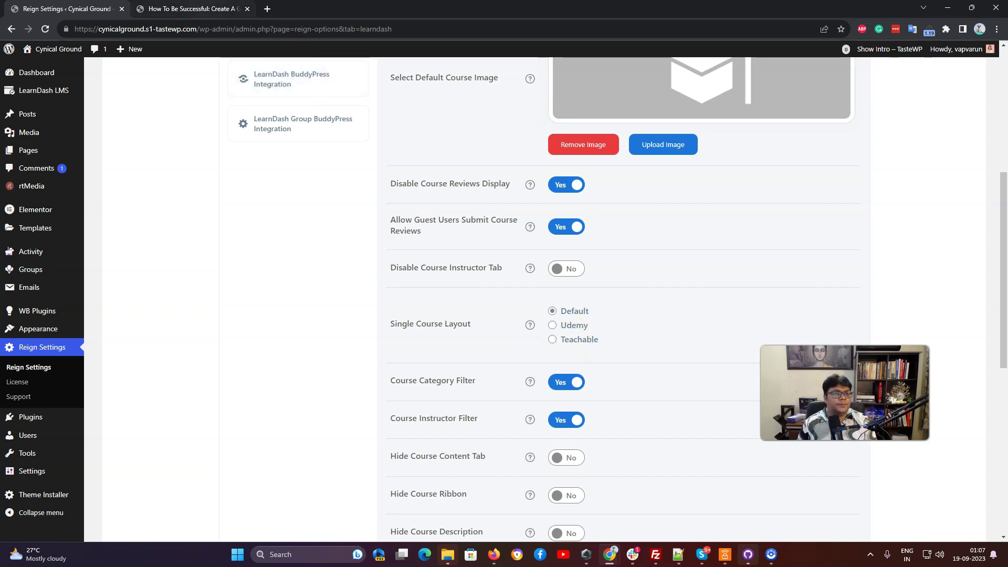
pyautogui.click(194, 8)
pyautogui.click(411, 118)
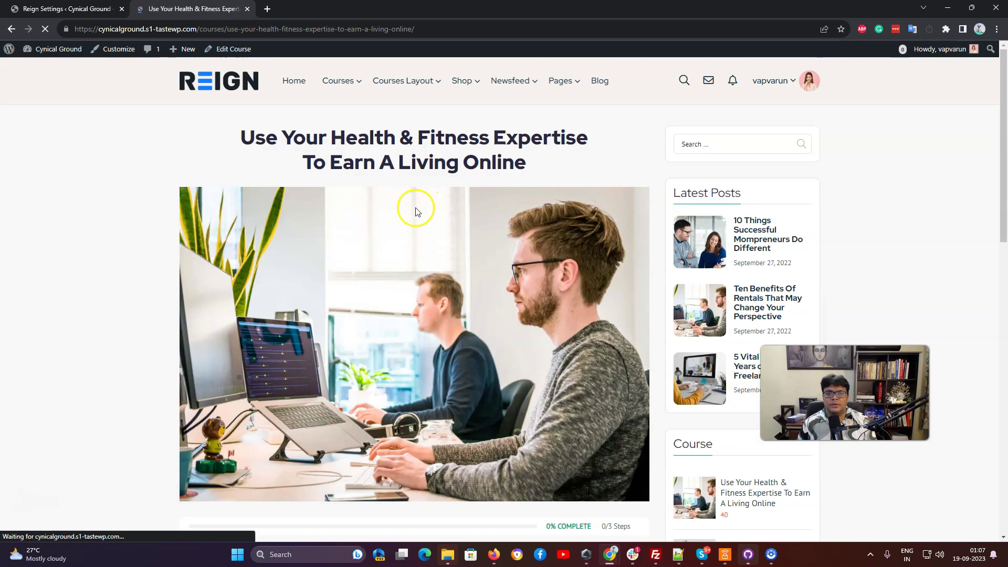
pyautogui.scroll(-5, 525, 209)
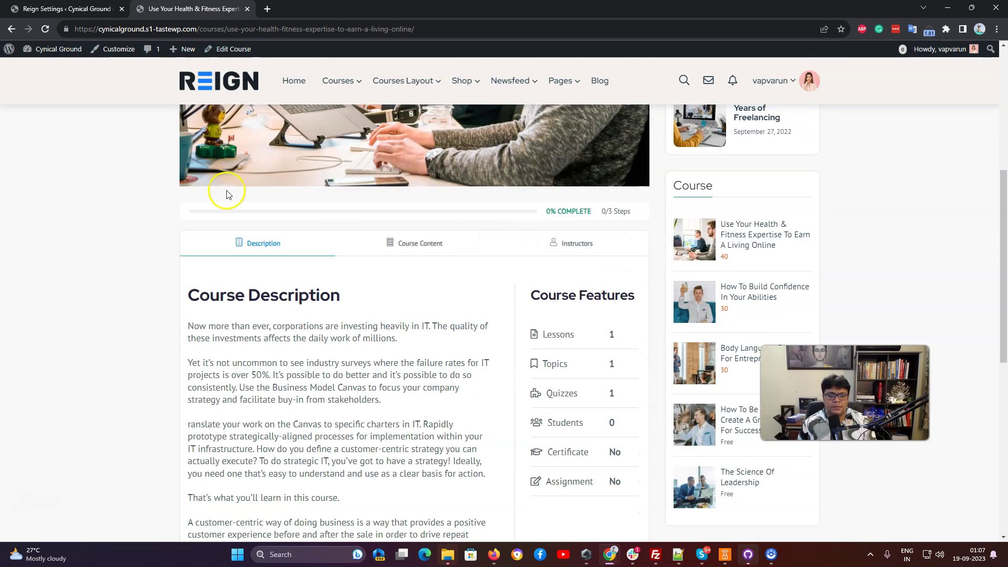
pyautogui.scroll(-4, 420, 194)
pyautogui.scroll(2, 462, 173)
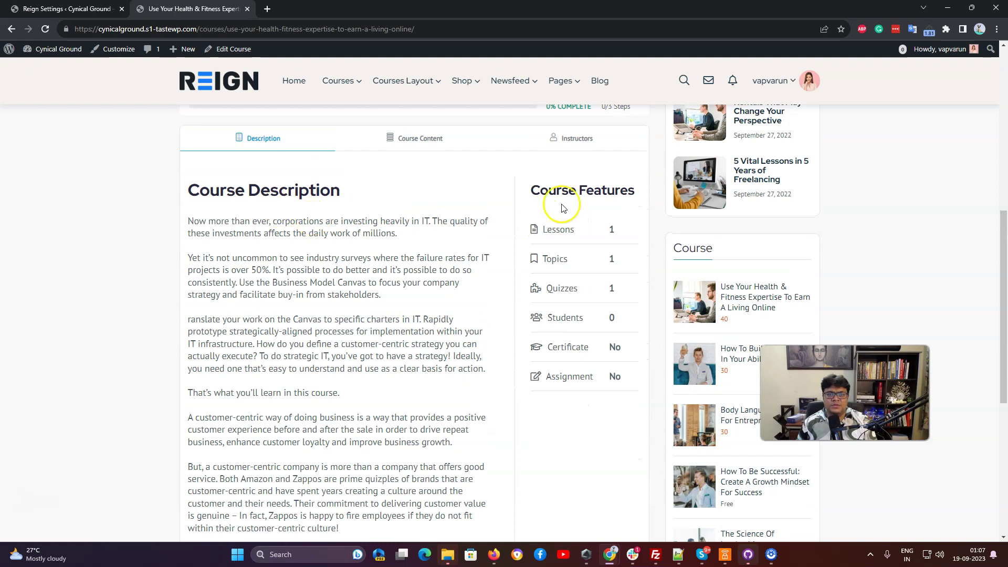
pyautogui.scroll(-4, 874, 161)
pyautogui.scroll(4, 853, 231)
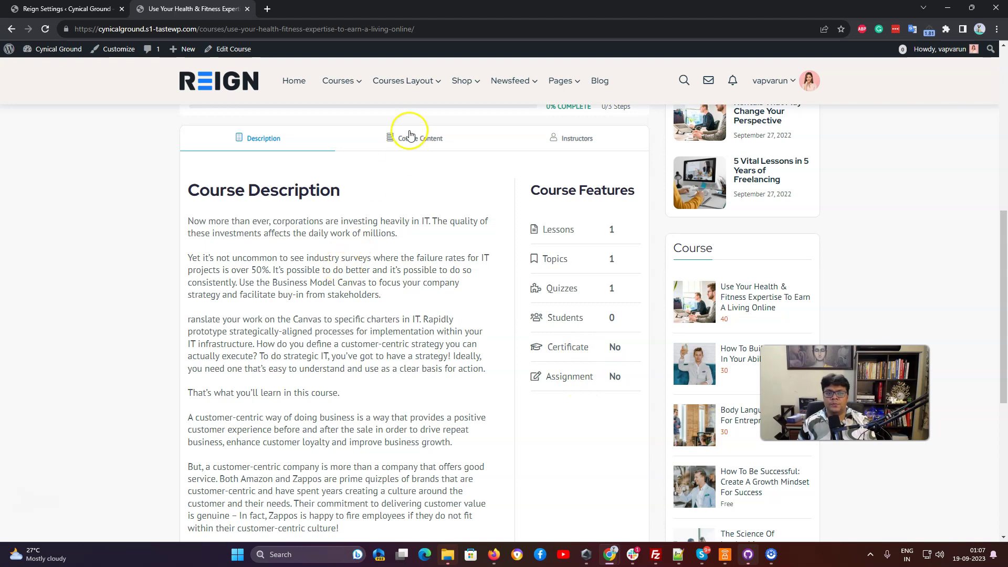
# Step: View the Default layout course's content and instructors, and return to its description
pyautogui.click(460, 143)
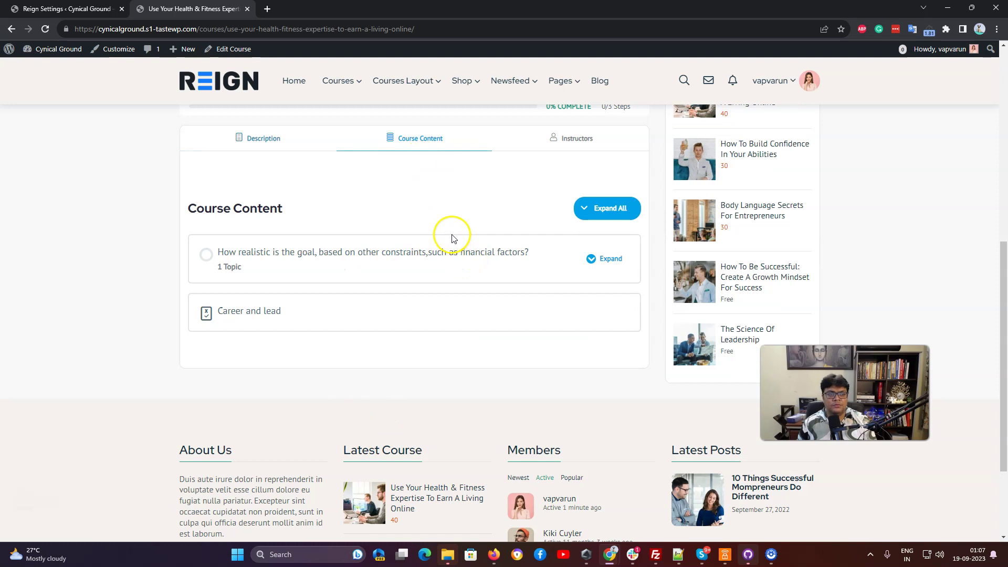
pyautogui.click(593, 142)
pyautogui.scroll(2, 528, 211)
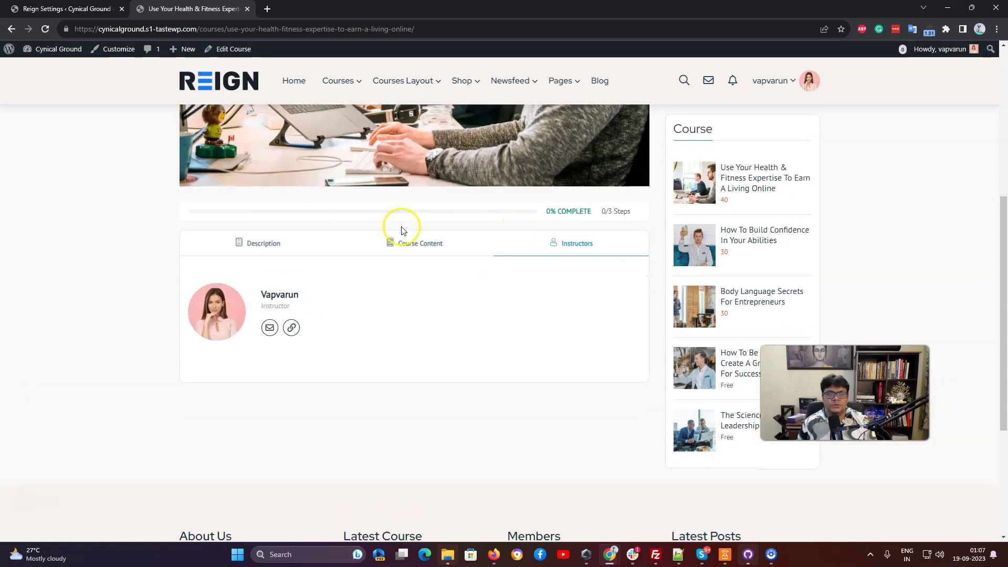
pyautogui.click(294, 242)
pyautogui.scroll(6, 294, 243)
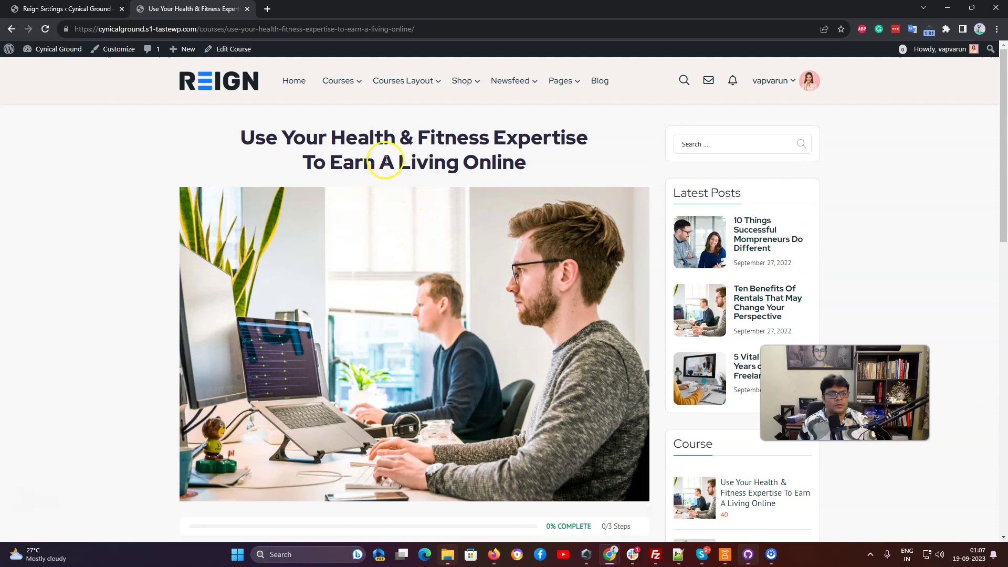
# Step: Reopen the sample course in the Udemy layout and examine its header, features box and description
pyautogui.moveTo(391, 89)
pyautogui.click(387, 142)
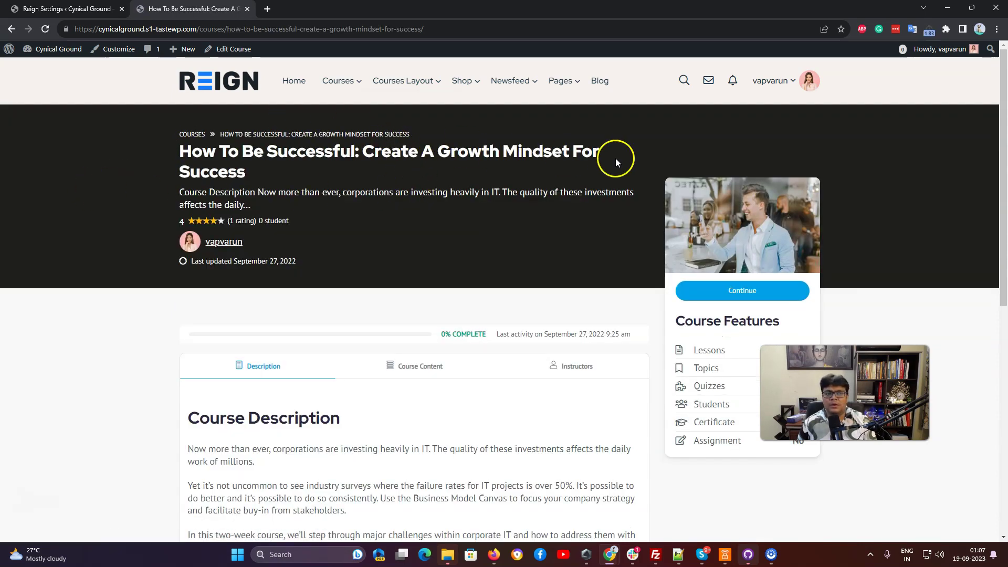
pyautogui.scroll(-5, 856, 220)
pyautogui.scroll(5, 455, 252)
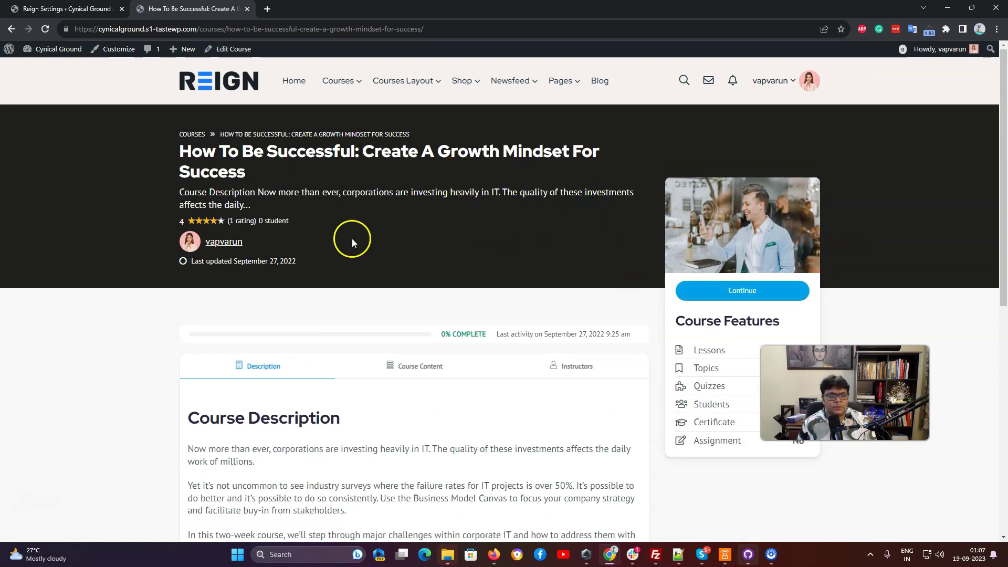
pyautogui.scroll(-2, 218, 257)
pyautogui.scroll(-4, 265, 337)
pyautogui.scroll(4, 302, 307)
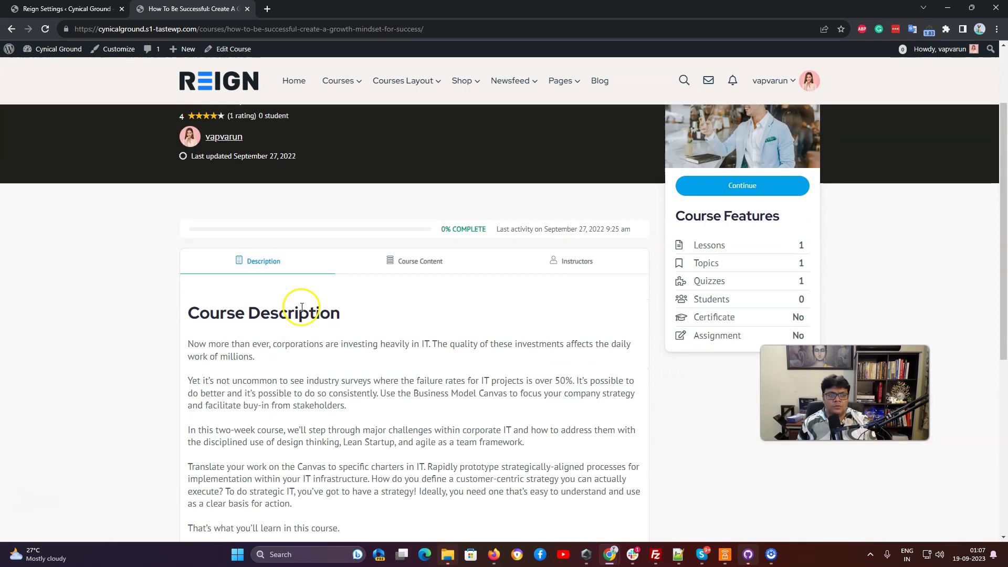
# Step: View the Udemy layout course's content, instructor and header details, and switch back to its description
pyautogui.click(440, 267)
pyautogui.click(599, 270)
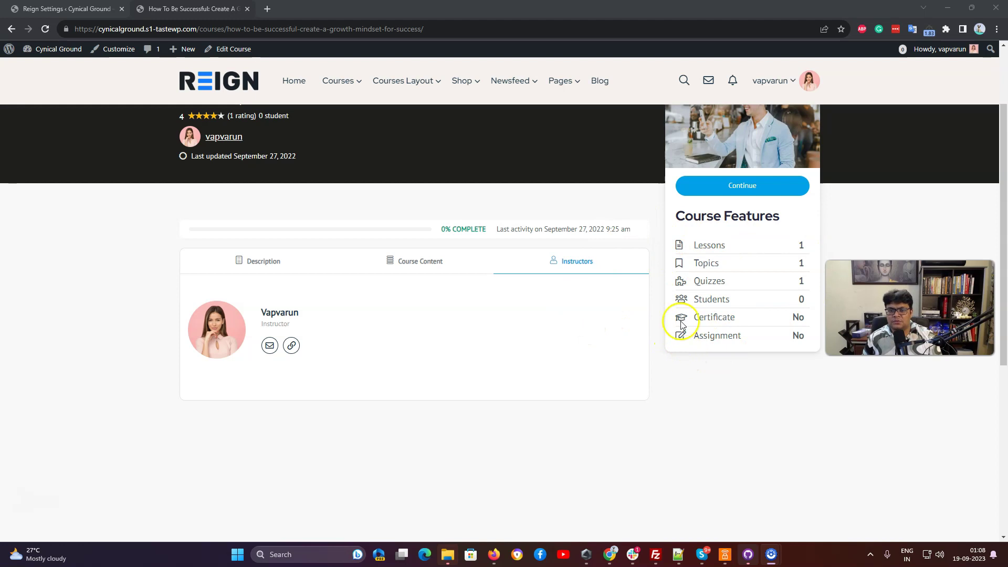
pyautogui.scroll(2, 404, 220)
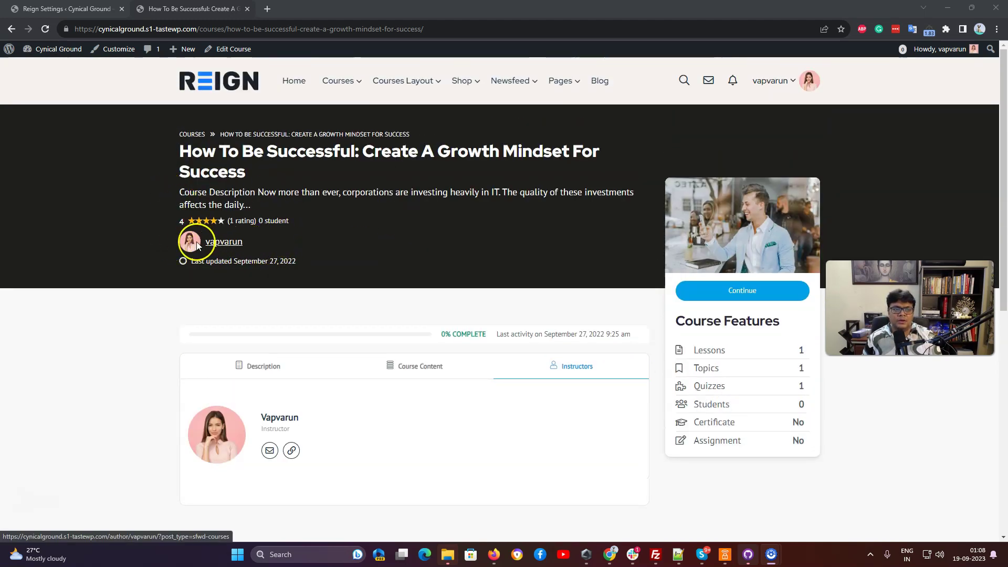
pyautogui.click(272, 365)
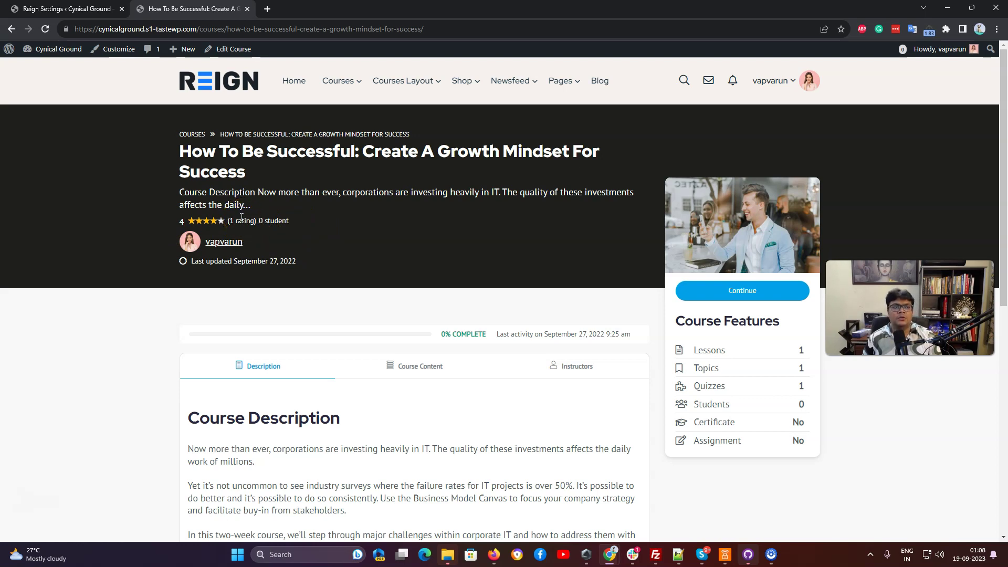
# Step: Check the course category and instructor filter settings, and open the Courses archive page on the live site
pyautogui.hotkey('ctrl', 'shift', 'Tab')
pyautogui.scroll(-2, 315, 210)
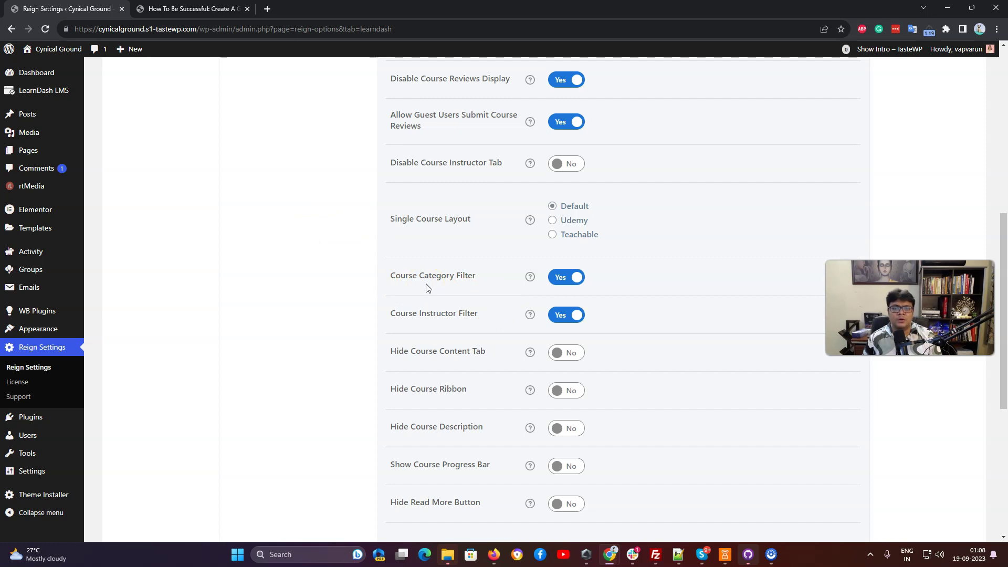
pyautogui.hotkey('ctrl', 'Tab')
pyautogui.click(337, 79)
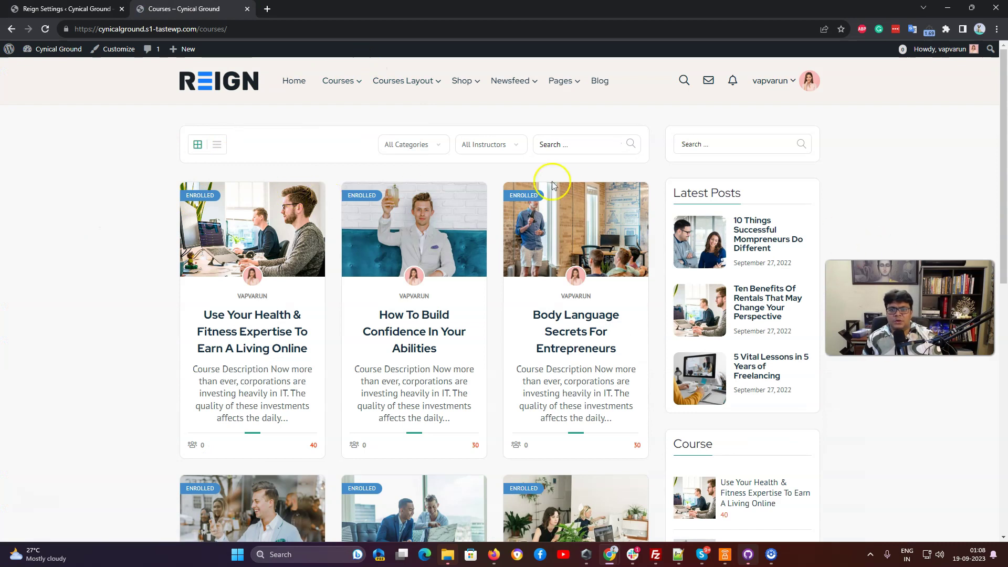
# Step: In the site customizer, set the Courses archive layout to full width without sidebars and publish the change
pyautogui.click(123, 52)
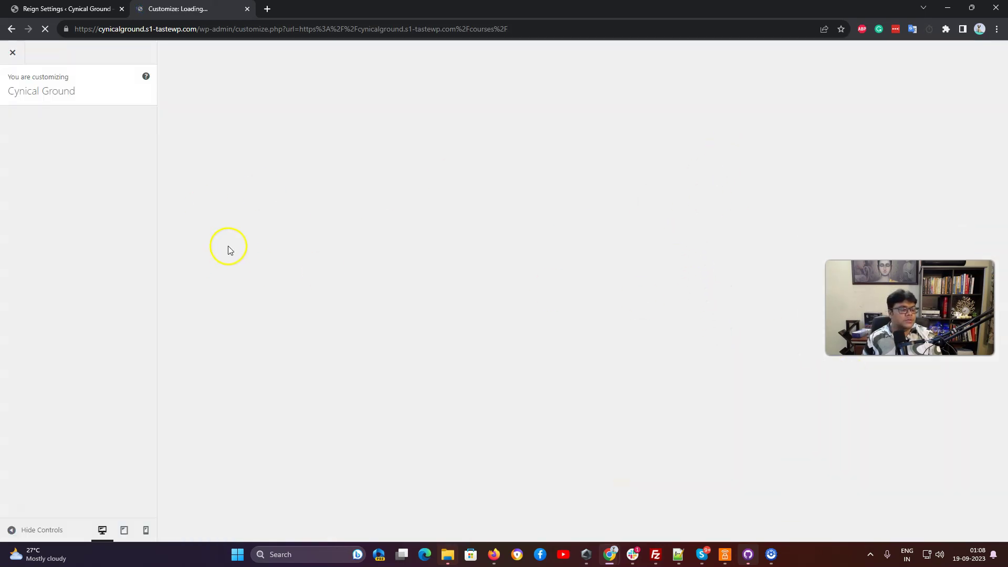
pyautogui.click(39, 401)
pyautogui.click(40, 146)
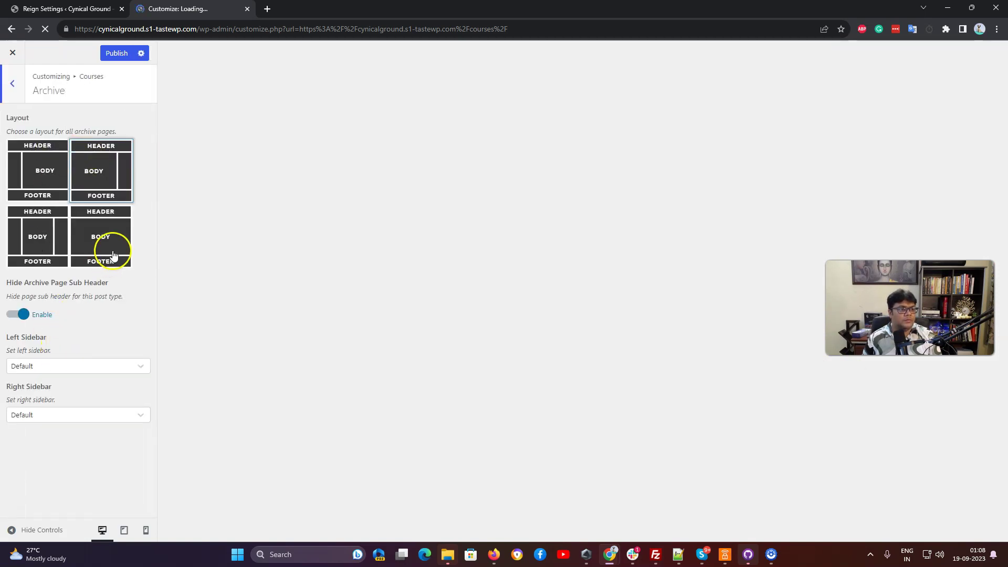
pyautogui.click(110, 229)
pyautogui.click(124, 61)
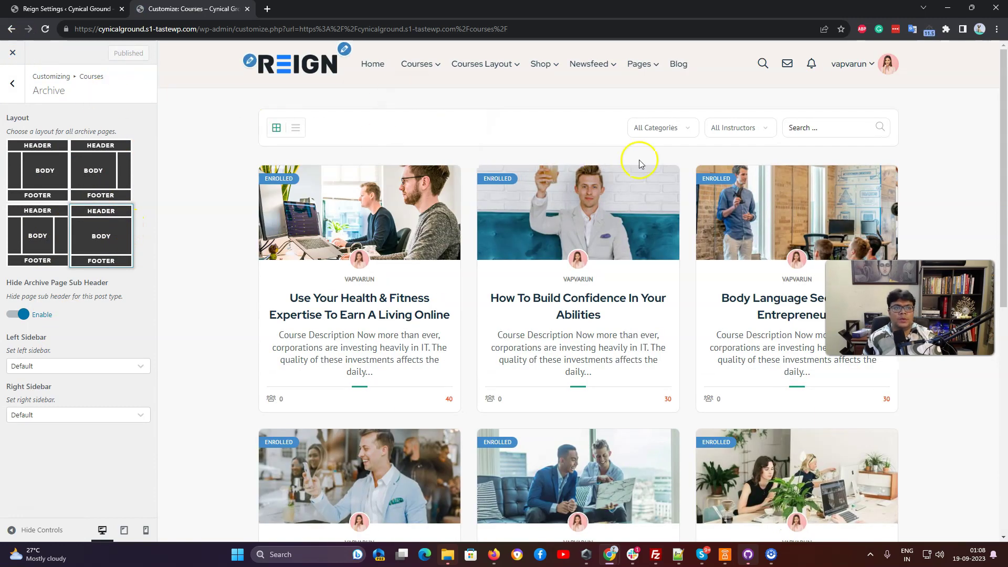
# Step: Leave the site customizer and check the category and instructor filter options on the live Courses archive
pyautogui.click(12, 53)
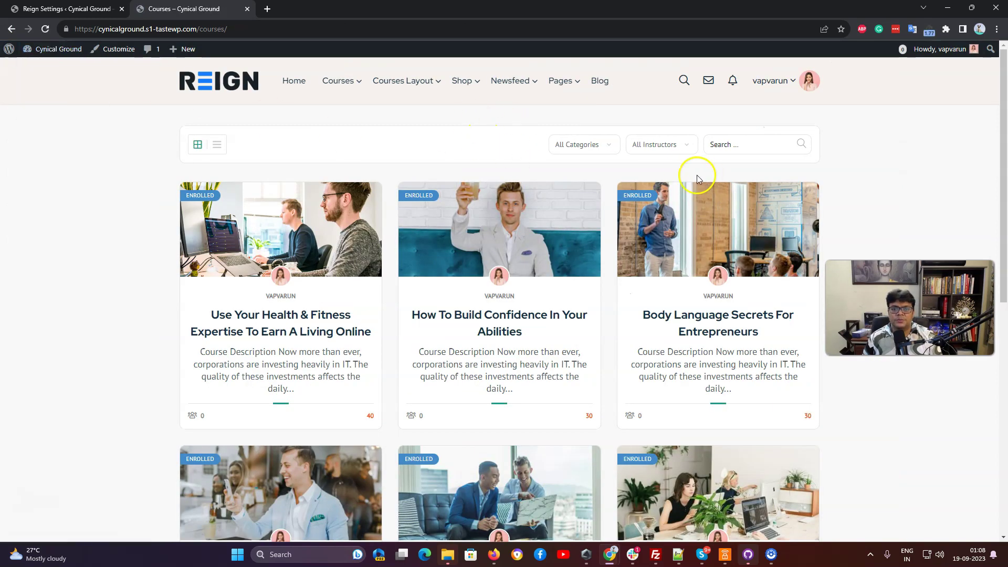
pyautogui.click(587, 149)
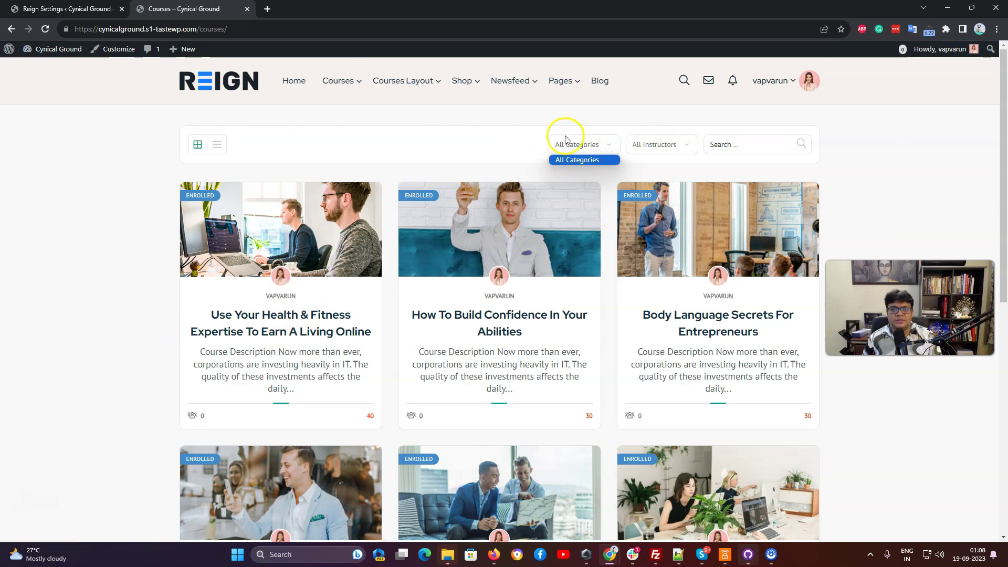
pyautogui.click(427, 149)
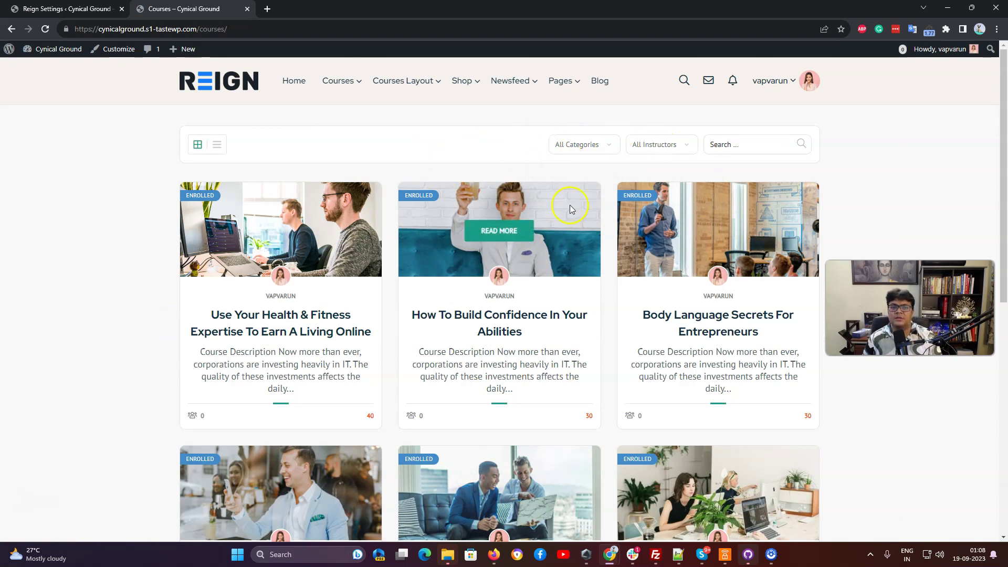
pyautogui.click(660, 146)
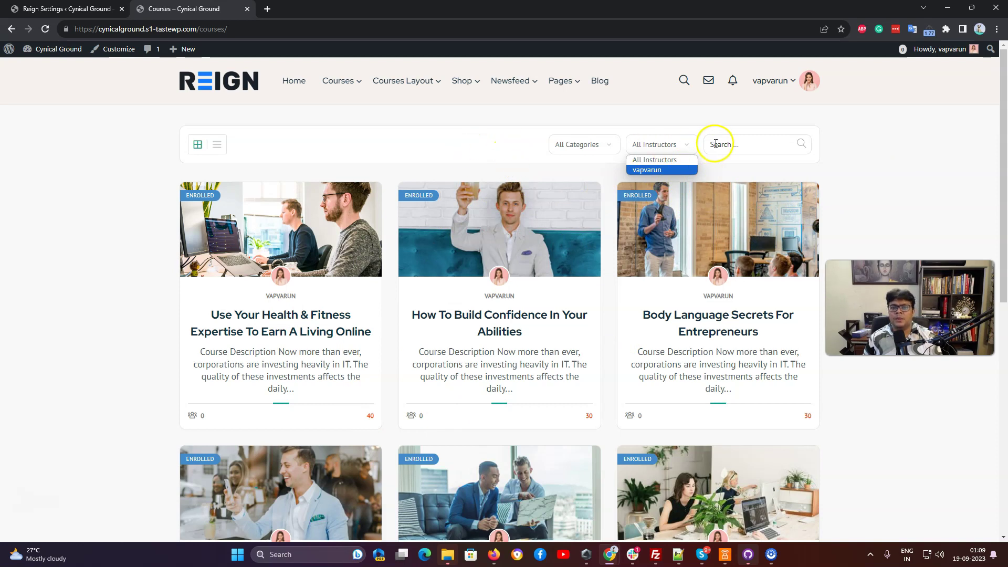
pyautogui.click(838, 142)
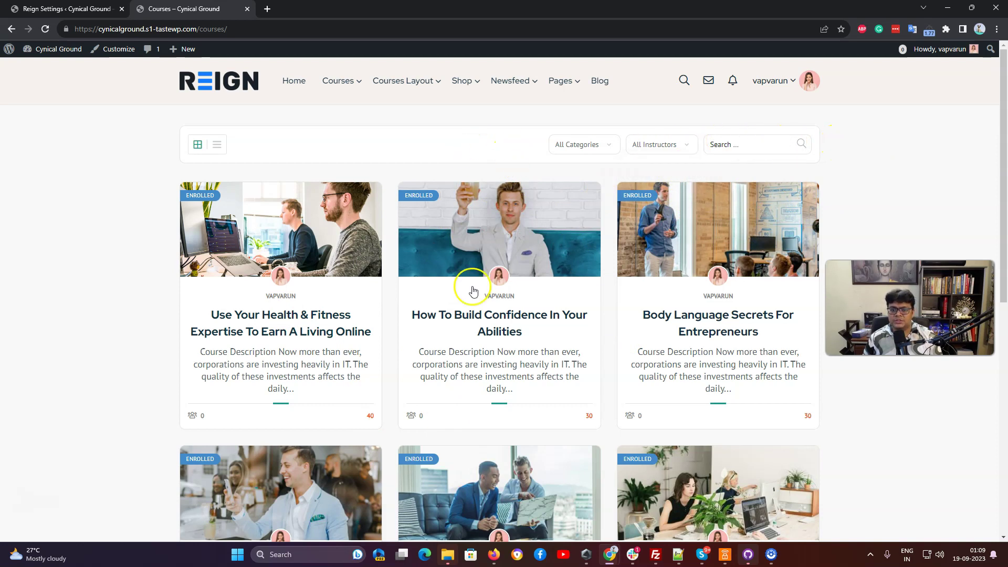
# Step: Compare the list and grid views of the Courses archive, finishing in grid view
pyautogui.click(217, 145)
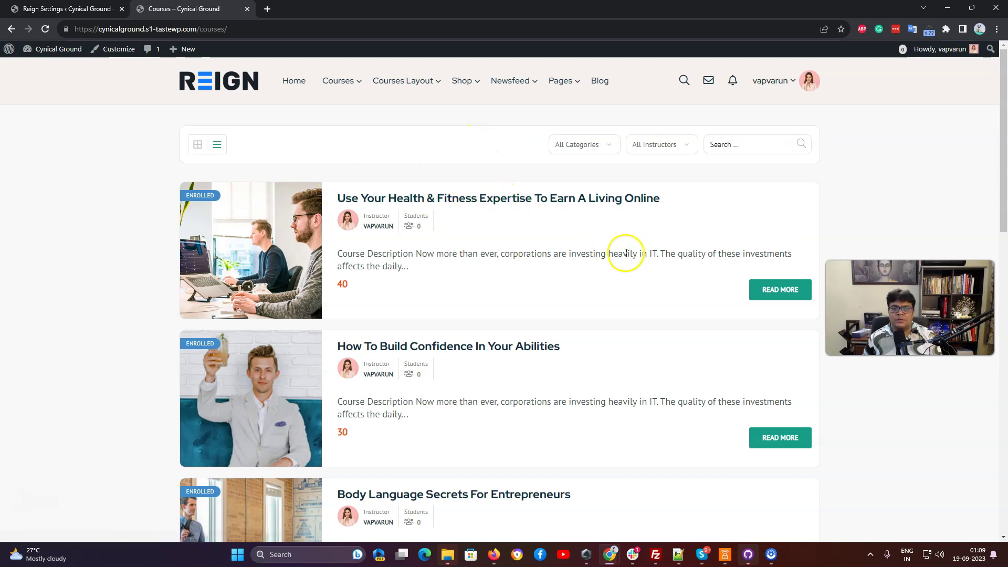
pyautogui.click(198, 144)
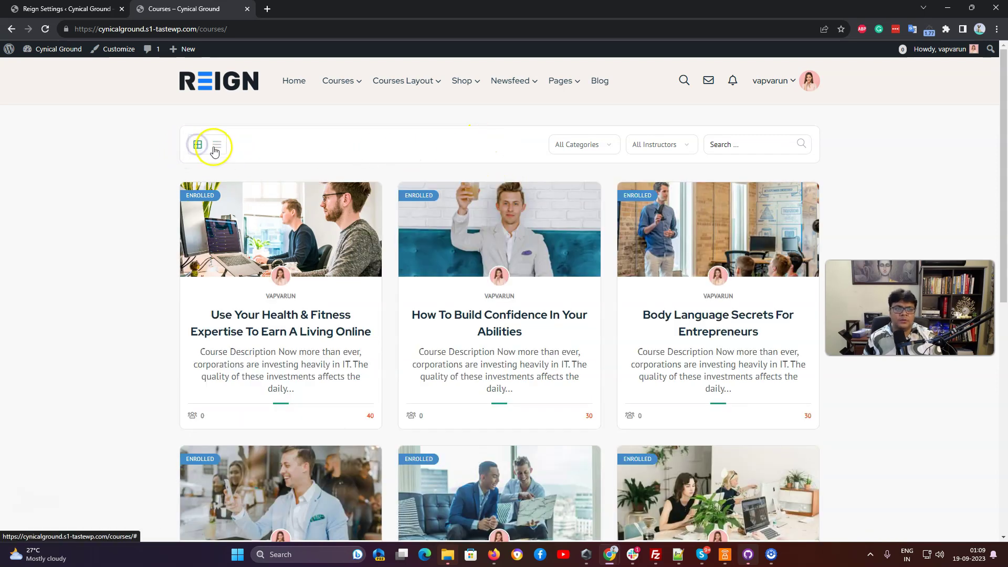
pyautogui.click(217, 145)
pyautogui.click(200, 147)
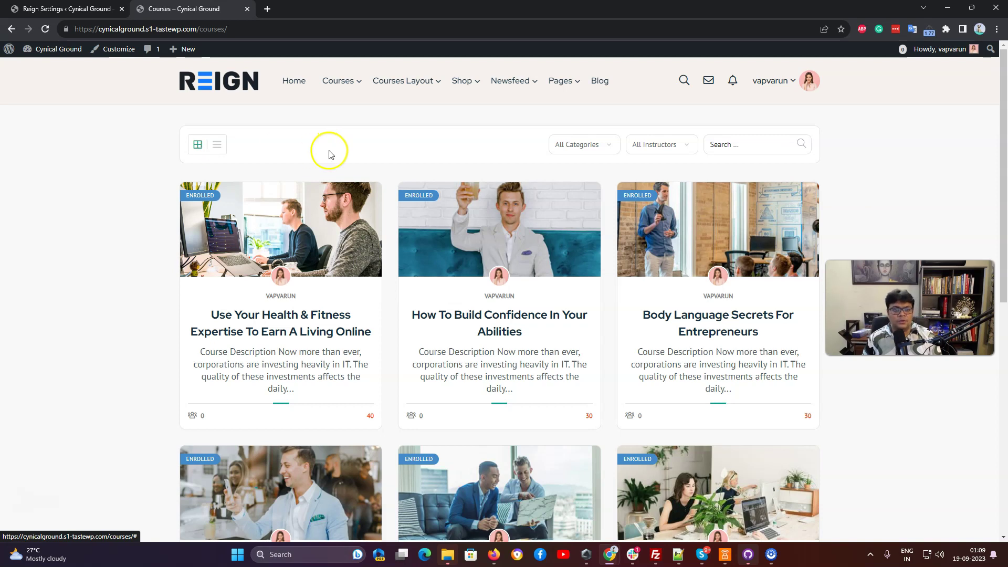
# Step: Return to the site admin and open the Payments section of the LearnDash LMS settings
pyautogui.click(66, 9)
pyautogui.scroll(6, 74, 231)
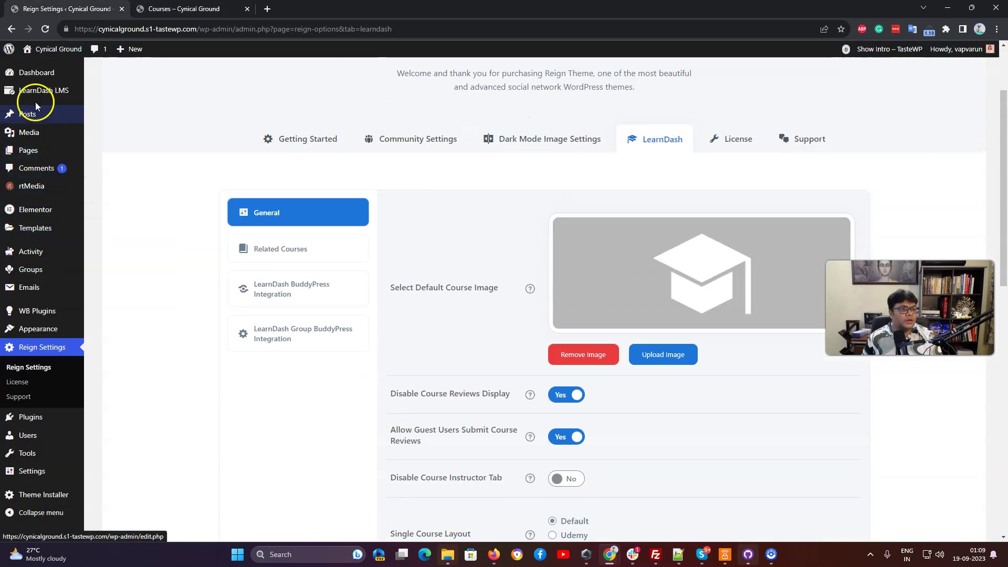
pyautogui.moveTo(47, 90)
pyautogui.click(113, 260)
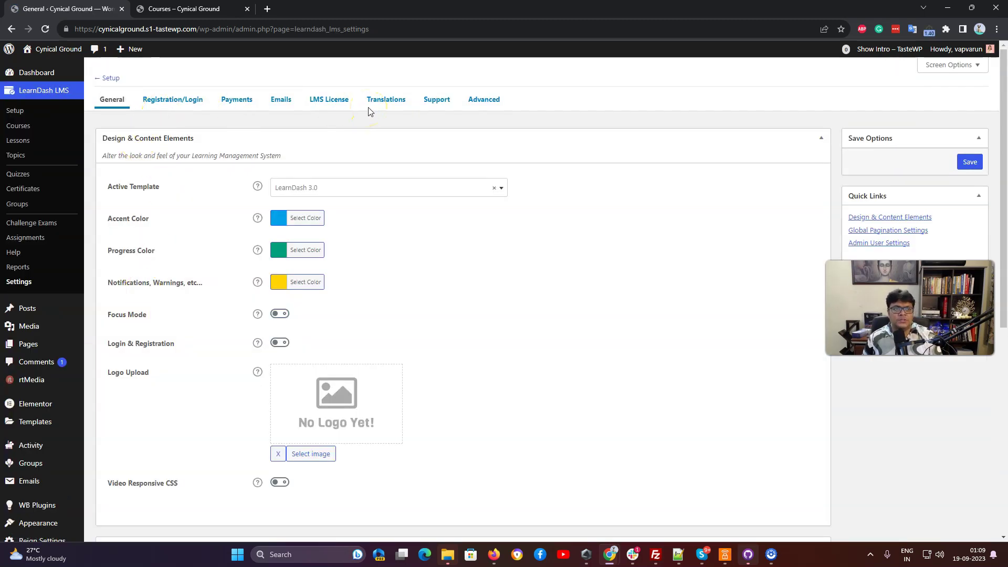
pyautogui.click(491, 101)
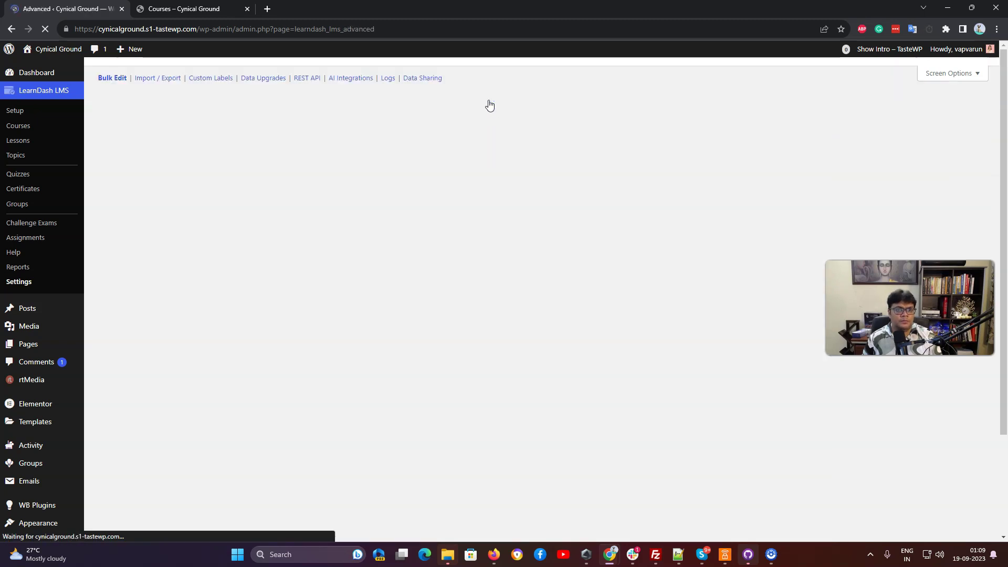
pyautogui.click(235, 100)
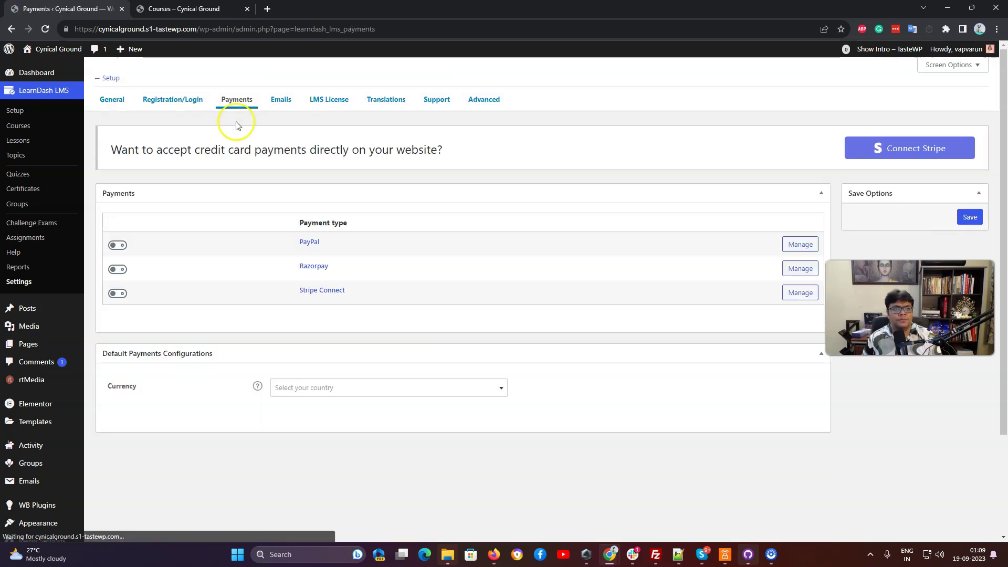
# Step: Set the default payments currency to United States Of America ($) and save the settings
pyautogui.click(302, 388)
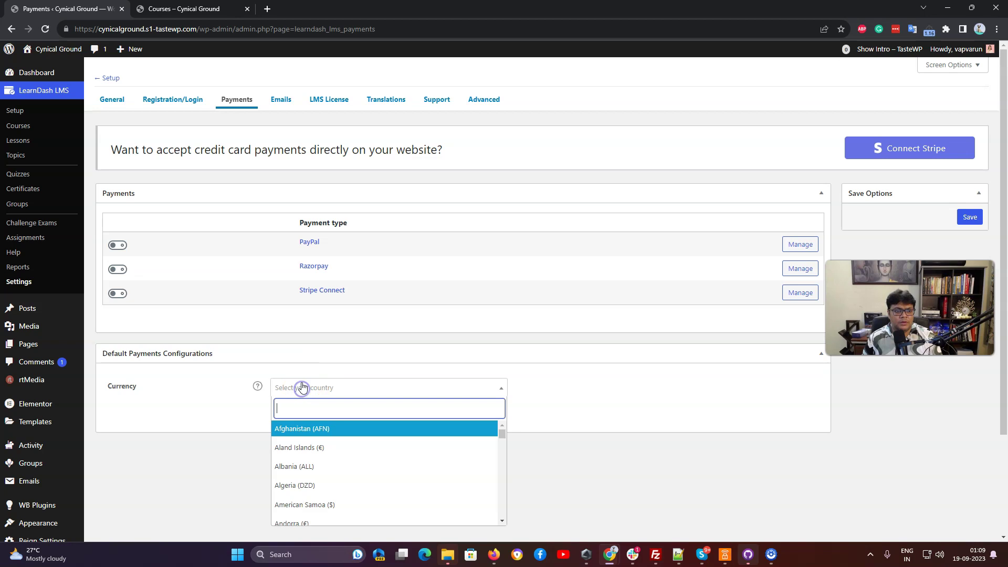
pyautogui.write('unt')
pyautogui.press('BackSpace')
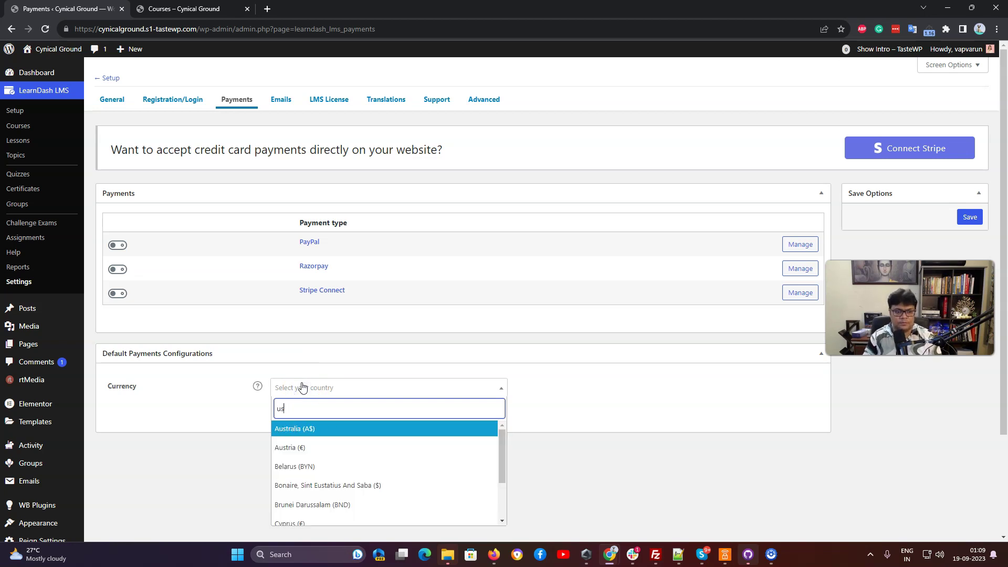
pyautogui.write('ited')
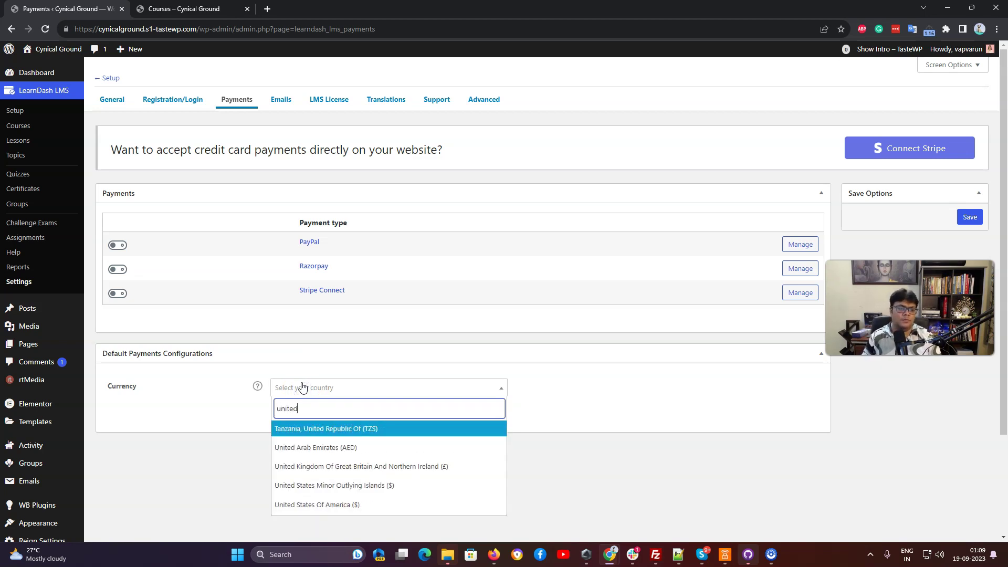
pyautogui.click(386, 506)
pyautogui.click(969, 217)
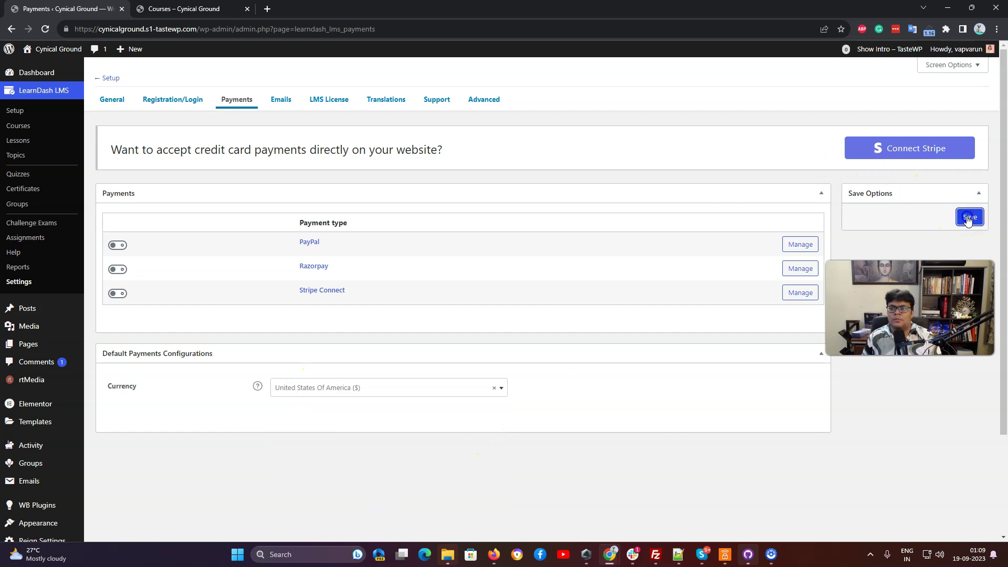
# Step: Reload the live Courses archive and check the currency symbol on the course prices
pyautogui.click(192, 10)
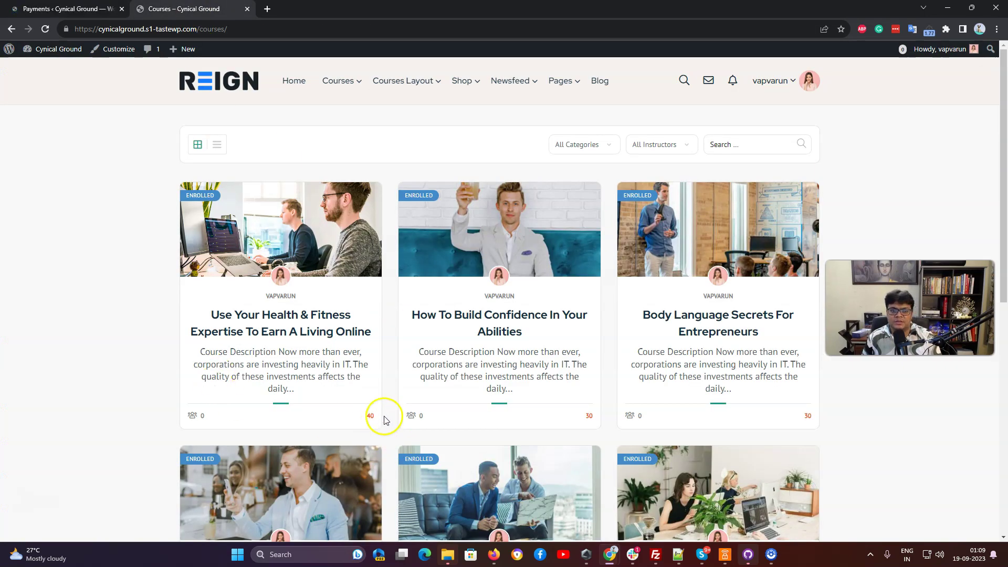
pyautogui.click(60, 9)
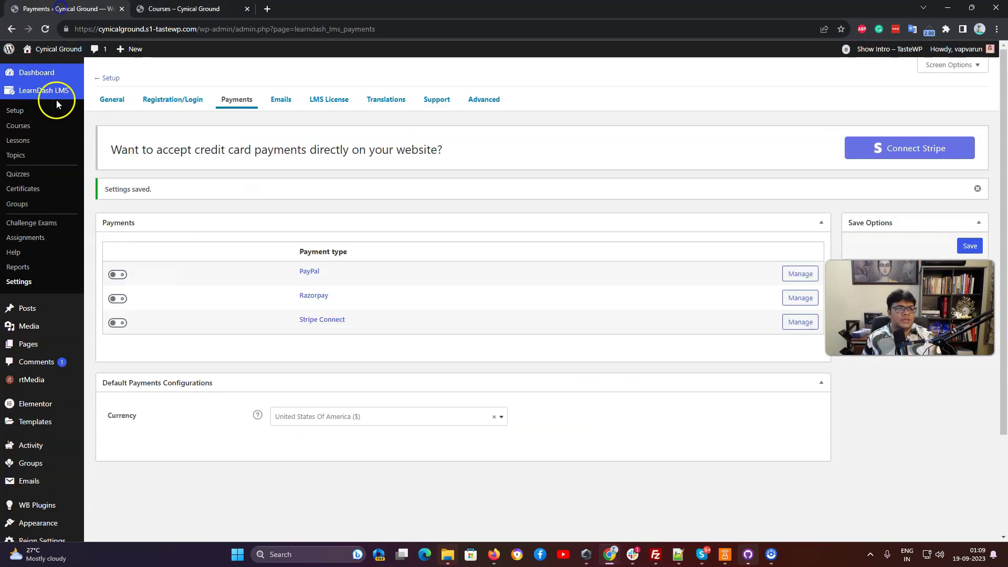
pyautogui.click(192, 10)
pyautogui.rightClick(100, 149)
pyautogui.click(135, 188)
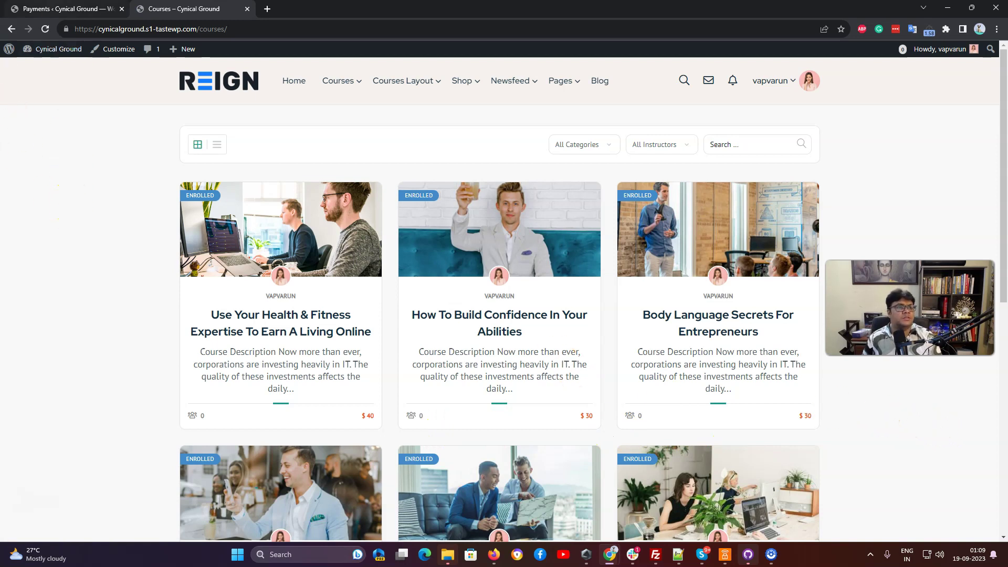
# Step: Load the admin course list, and view the live page of "Use Your Health & Fitness Expertise To Earn A Living Online"
pyautogui.hotkey('ctrl', 'shift', 'Tab')
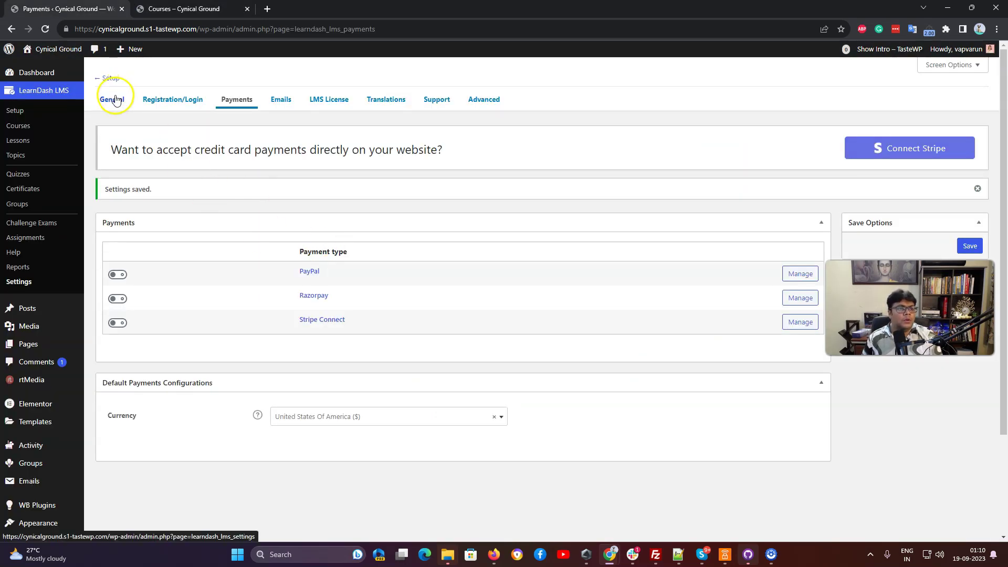
pyautogui.click(27, 132)
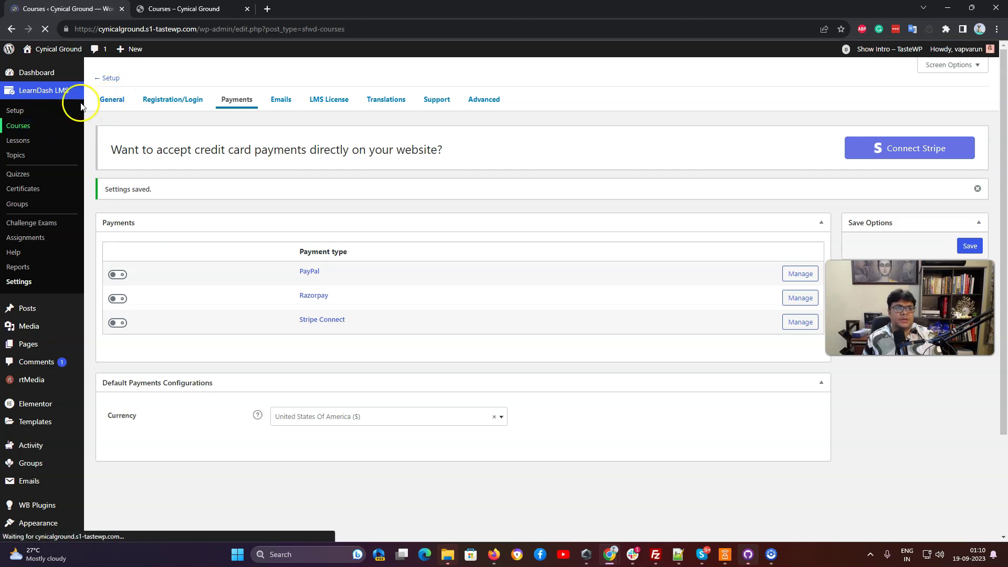
pyautogui.hotkey('ctrl', 'Tab')
pyautogui.click(245, 312)
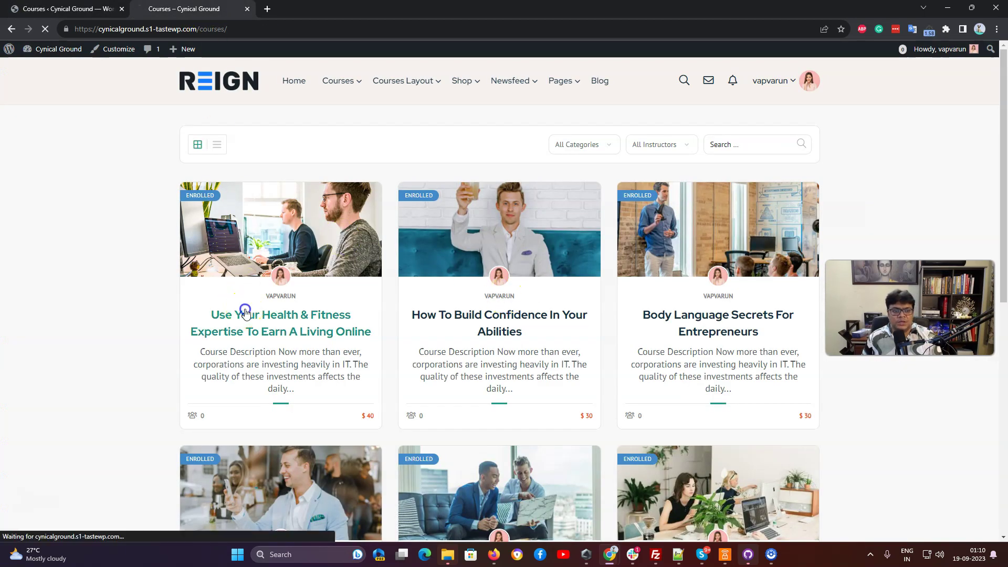
pyautogui.scroll(-8, 618, 300)
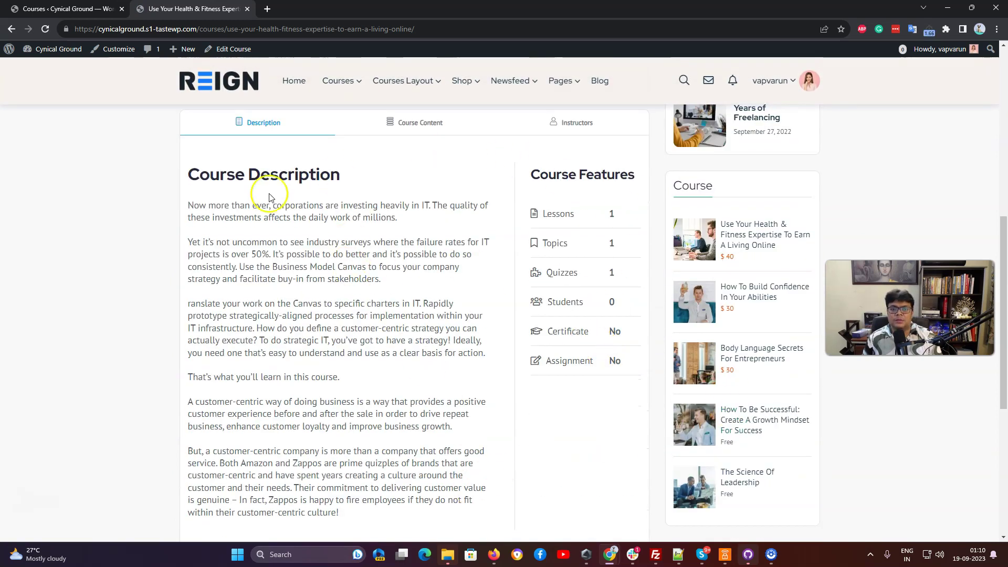
pyautogui.scroll(8, 329, 314)
# Step: Open the health and fitness course for editing, set its course layout to Udemy and update it
pyautogui.click(231, 49)
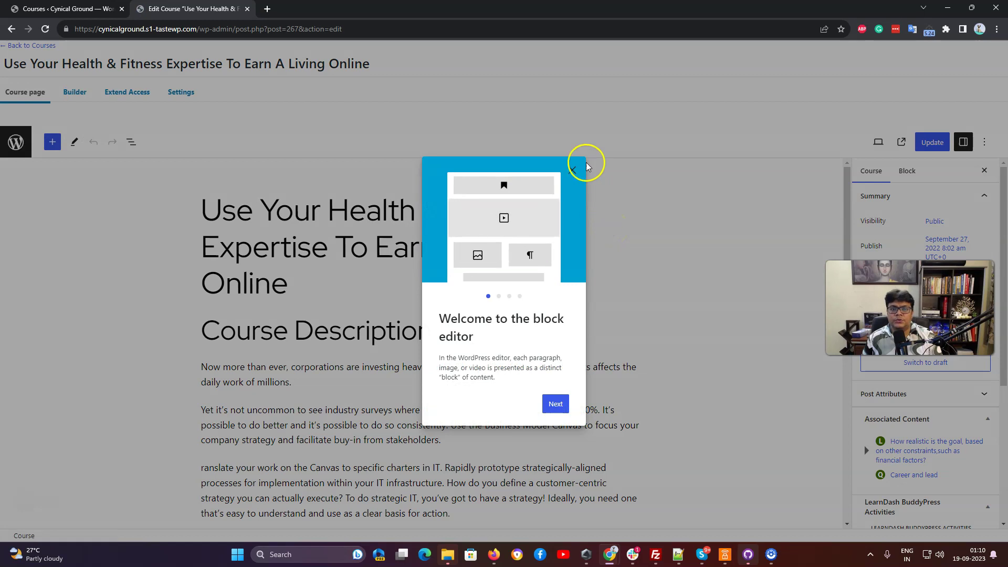
pyautogui.click(573, 169)
pyautogui.scroll(-10, 788, 367)
pyautogui.scroll(-4, 915, 477)
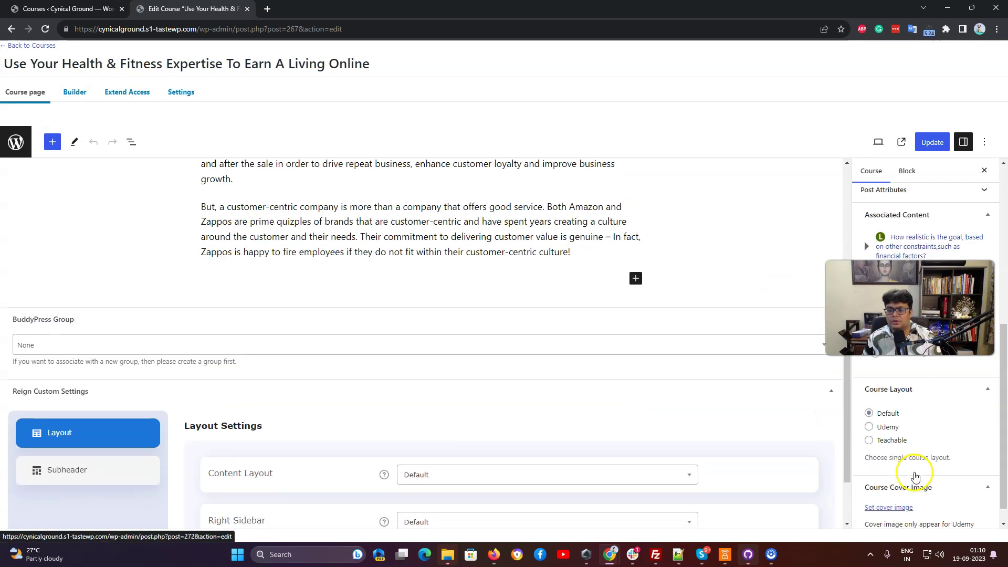
pyautogui.scroll(-2, 670, 420)
pyautogui.scroll(-1, 962, 468)
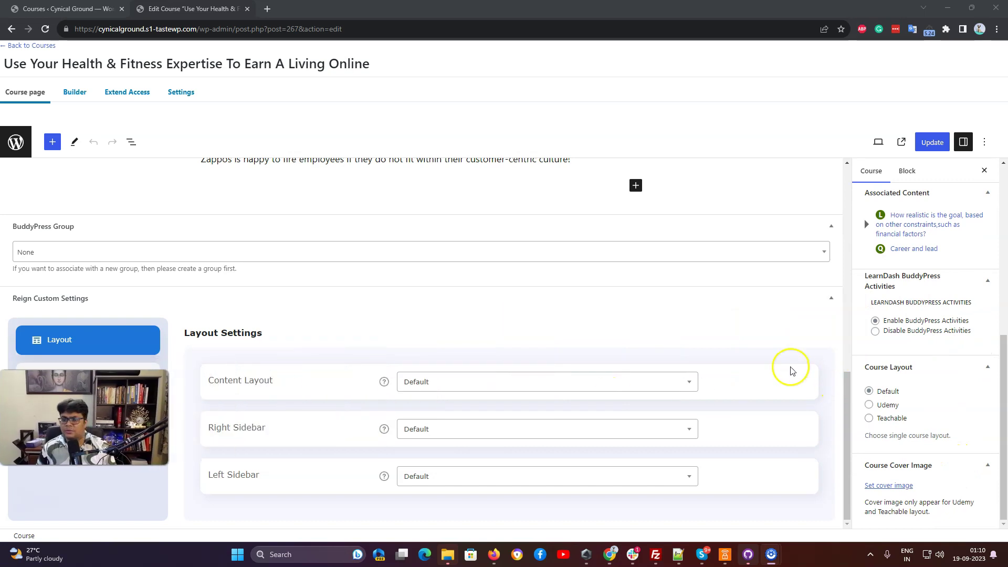
pyautogui.click(868, 406)
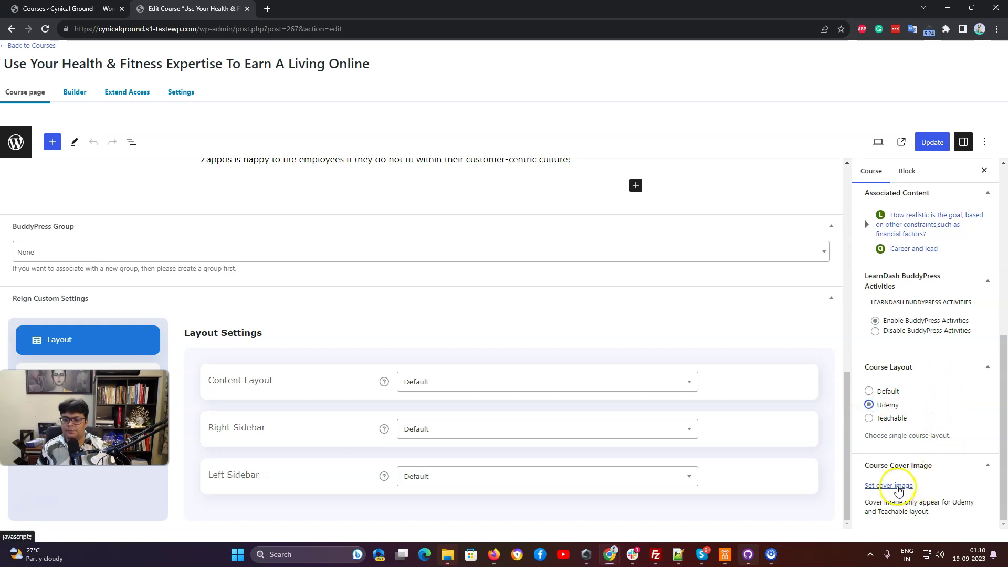
pyautogui.click(932, 142)
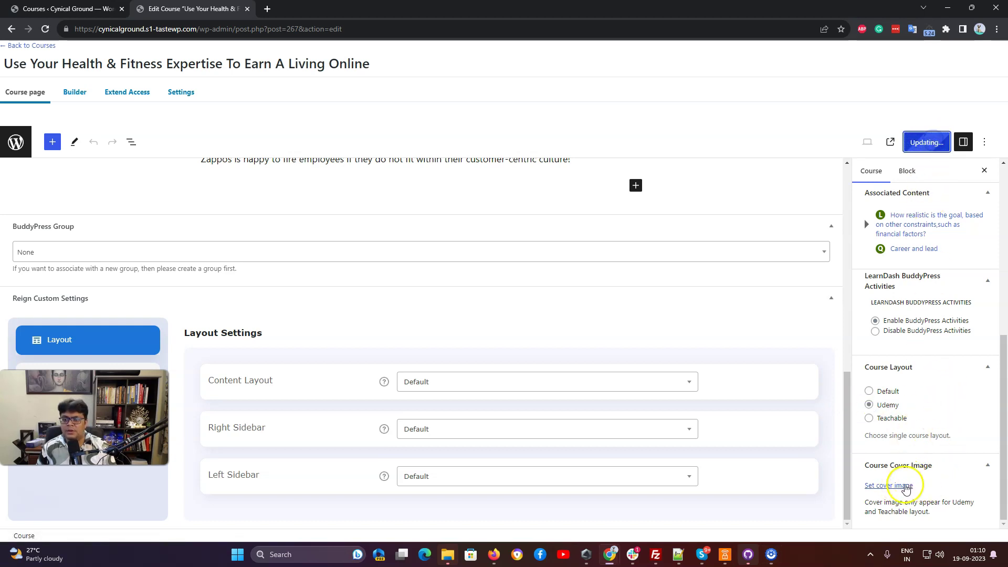
# Step: Set the media library image course-21.jpg as the course cover image and update the course
pyautogui.click(903, 485)
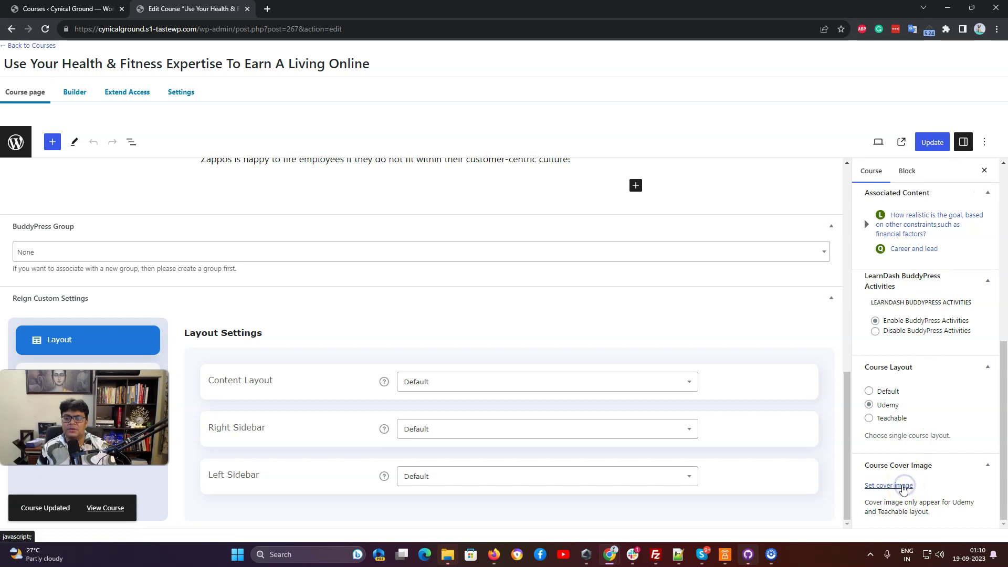
pyautogui.click(93, 97)
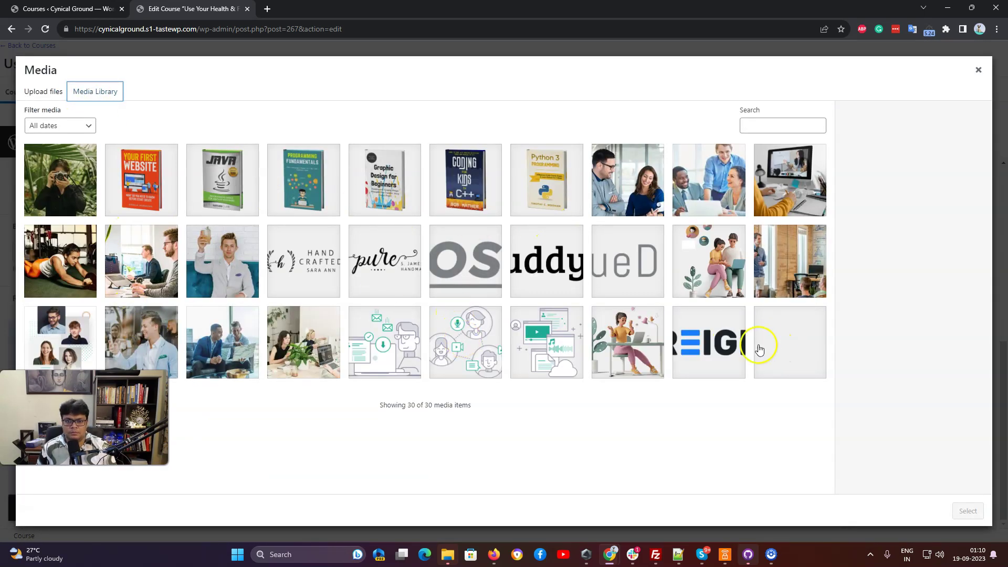
pyautogui.click(802, 266)
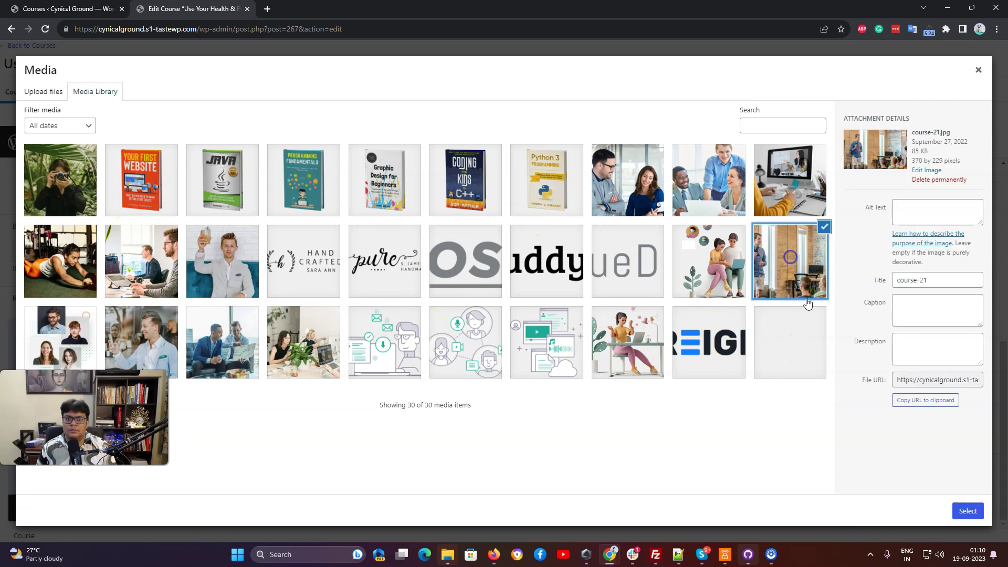
pyautogui.click(968, 511)
pyautogui.click(925, 142)
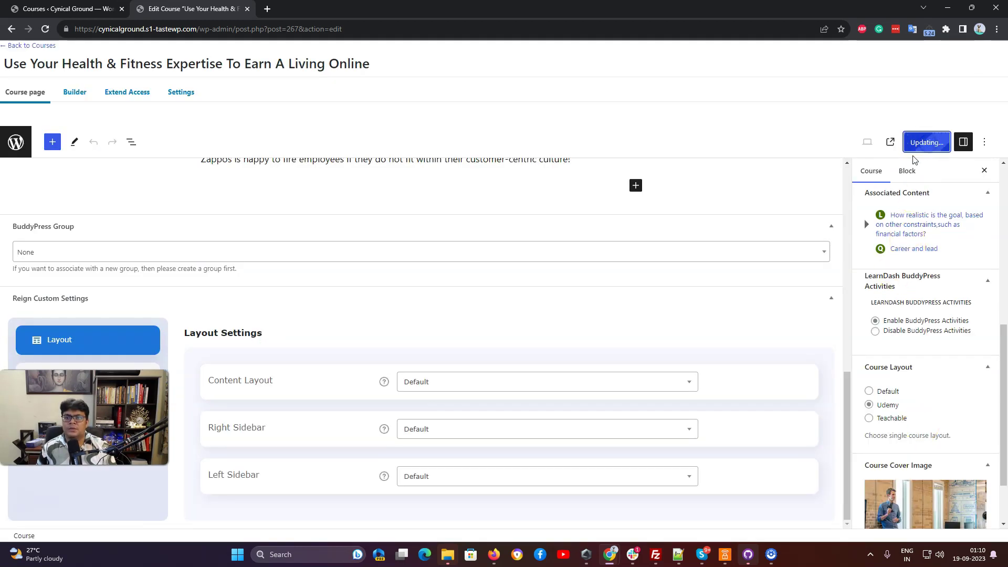
# Step: View the updated course on the live site and examine its cover header, description and features box
pyautogui.click(891, 142)
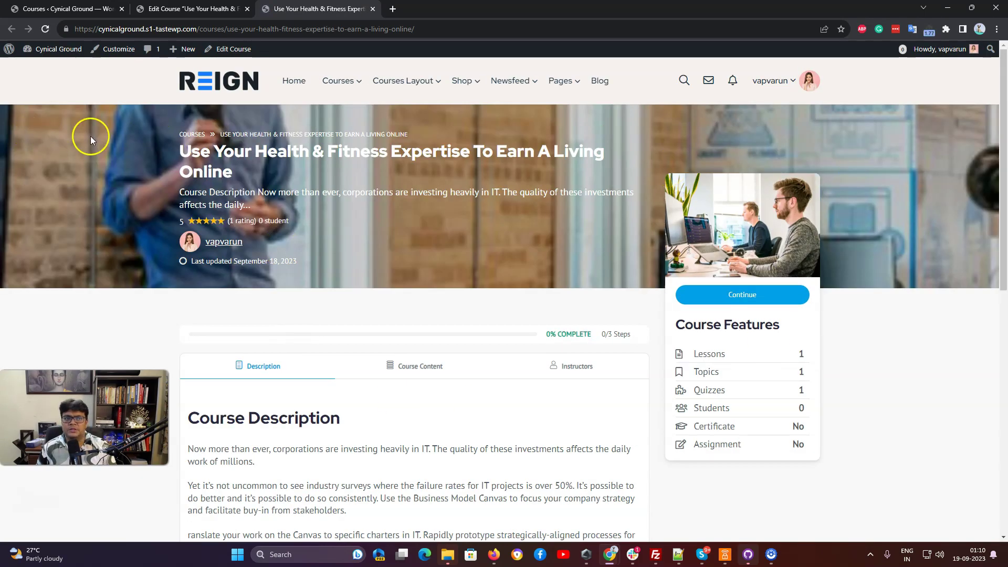
pyautogui.scroll(-4, 353, 247)
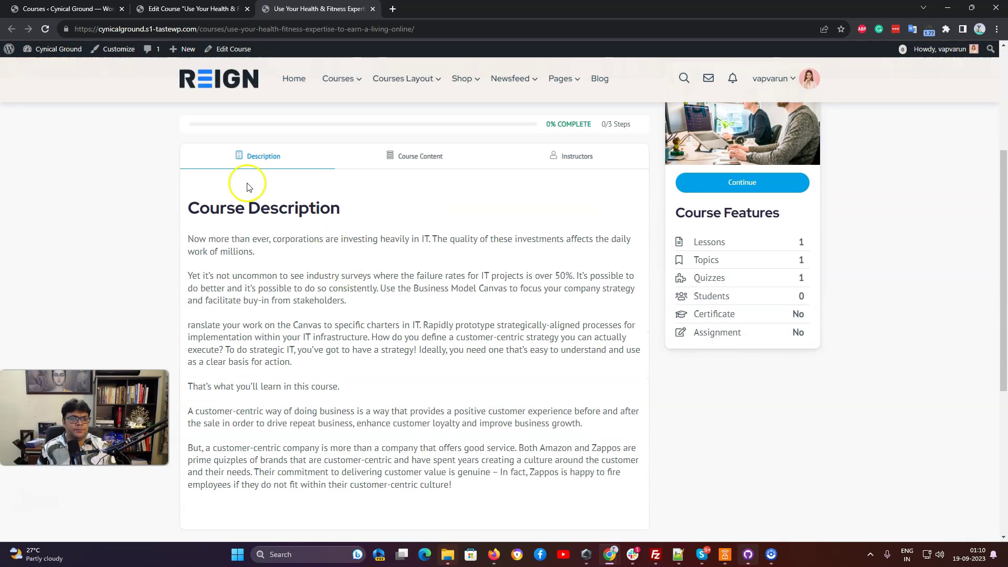
pyautogui.scroll(4, 733, 362)
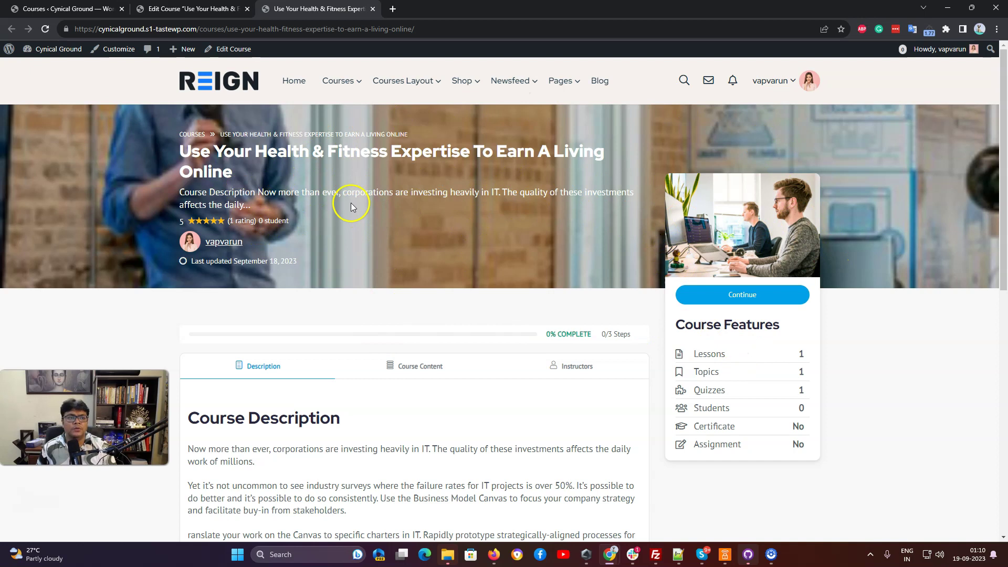
# Step: Examine the Course Features box on the live health and fitness course page
pyautogui.scroll(-4, 351, 201)
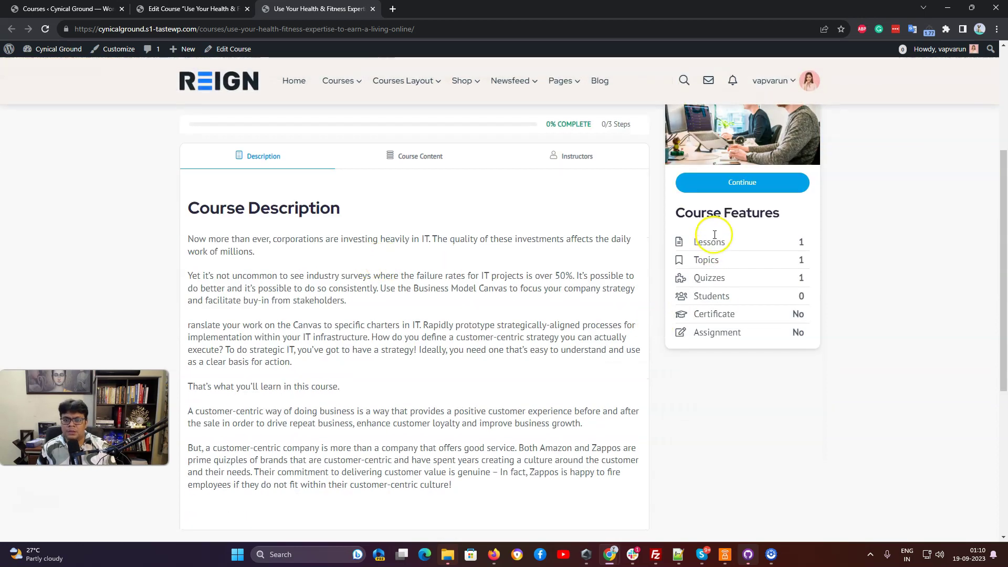
pyautogui.moveTo(678, 214); pyautogui.dragTo(796, 338)
pyautogui.click(832, 336)
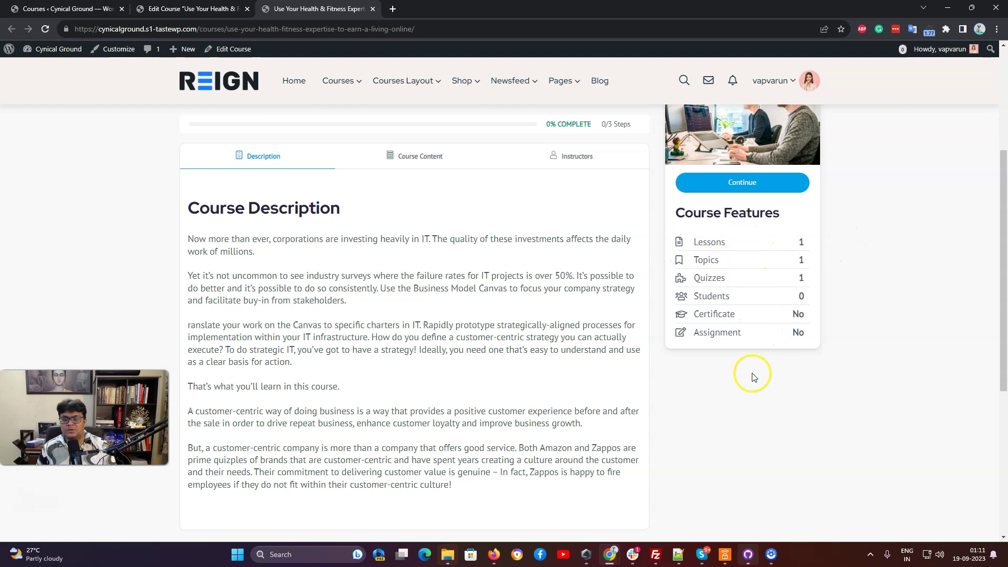
pyautogui.moveTo(690, 237); pyautogui.dragTo(798, 330)
pyautogui.click(814, 333)
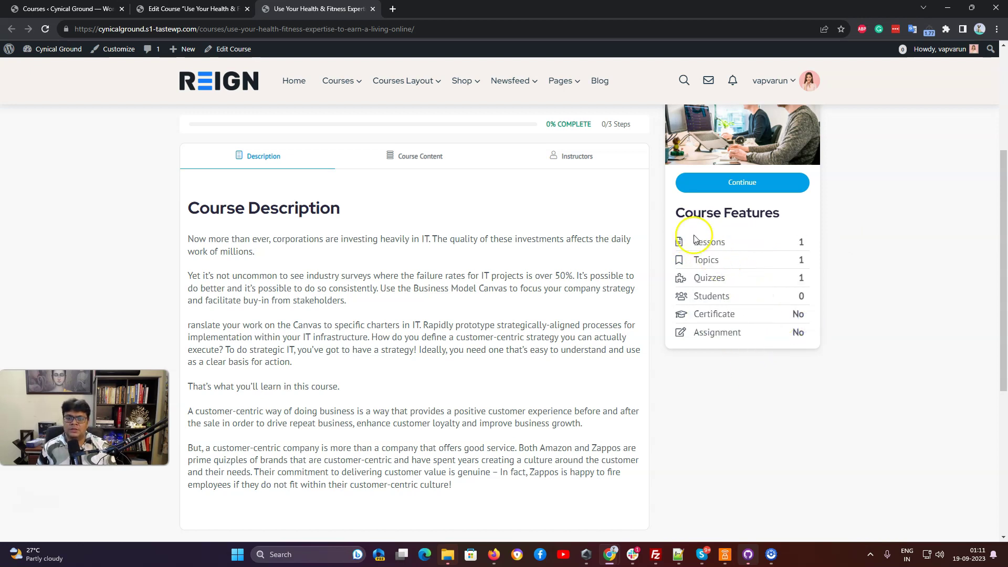
# Step: Open the settings of the health and fitness course and enable its custom course features
pyautogui.click(192, 9)
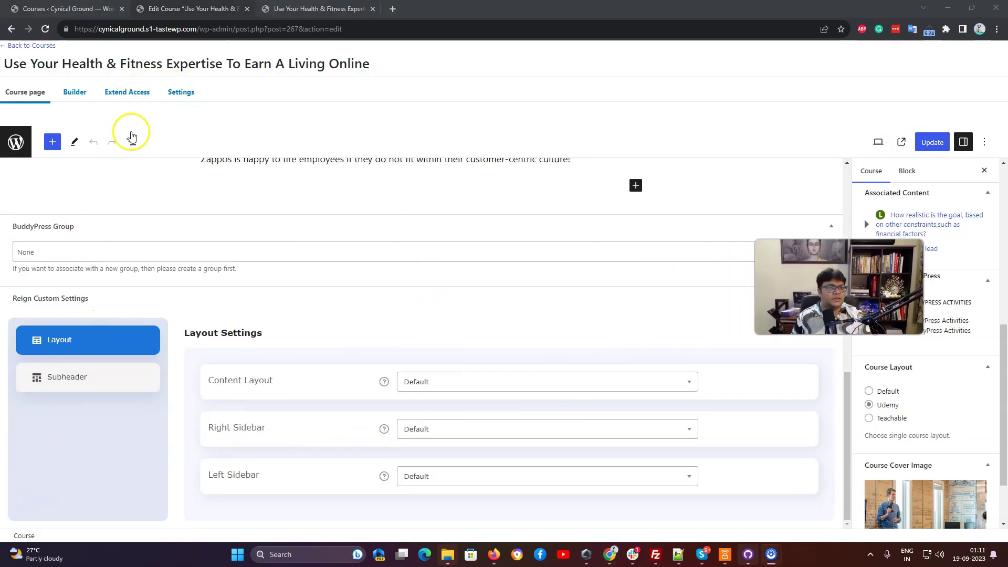
pyautogui.click(175, 94)
pyautogui.scroll(-6, 171, 243)
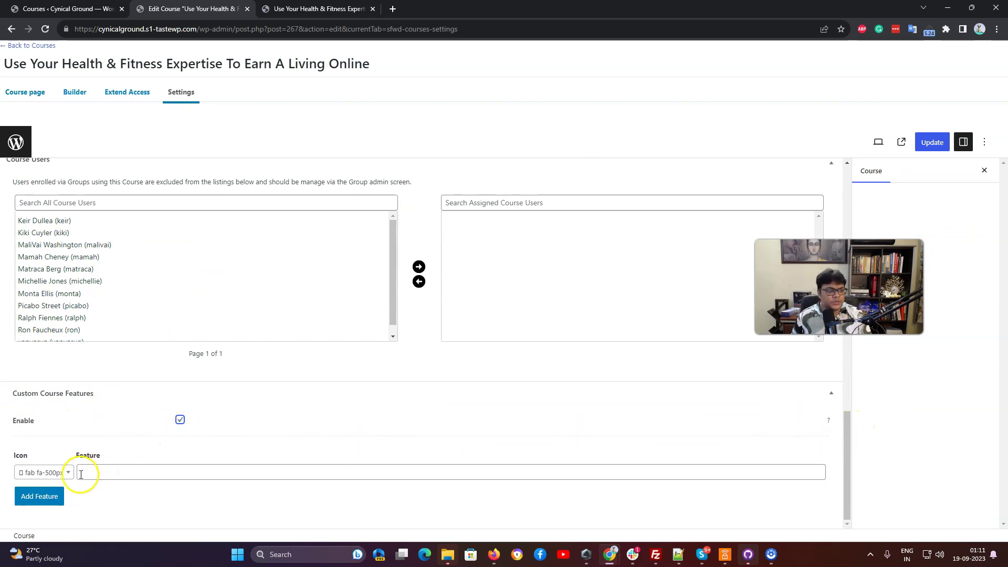
# Step: Choose the fas fa-address-book icon for the first custom course feature
pyautogui.click(58, 473)
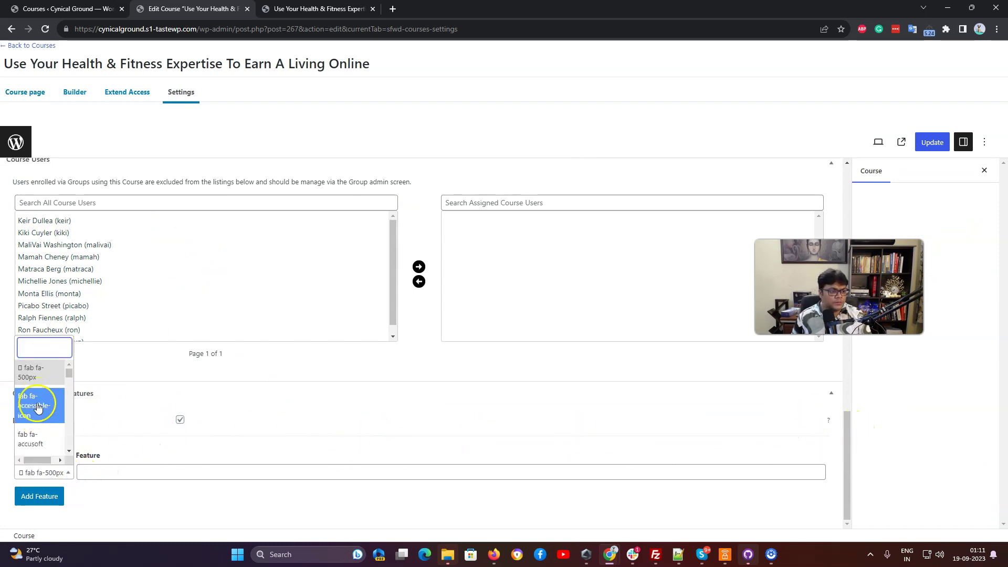
pyautogui.write('book')
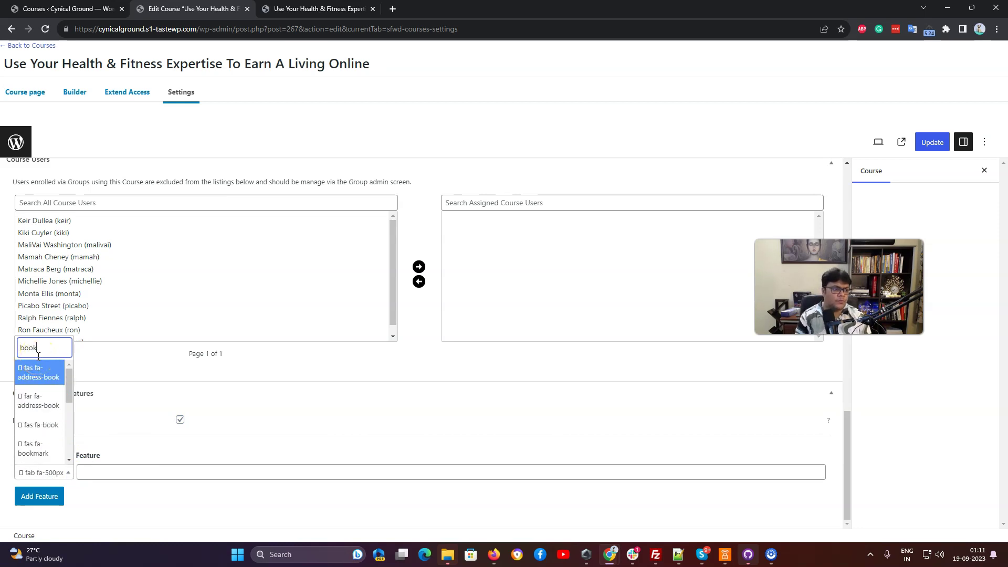
pyautogui.click(41, 373)
pyautogui.click(124, 475)
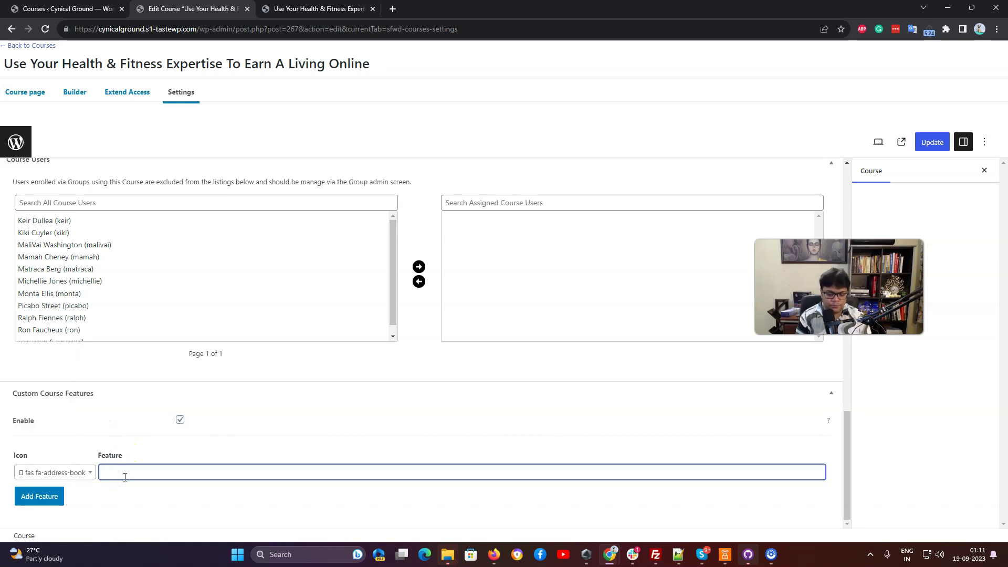
# Step: Give the first custom feature the fas fa-file-video icon and the text "100 Hours of Videos", and update the course
pyautogui.click(70, 473)
pyautogui.write('video')
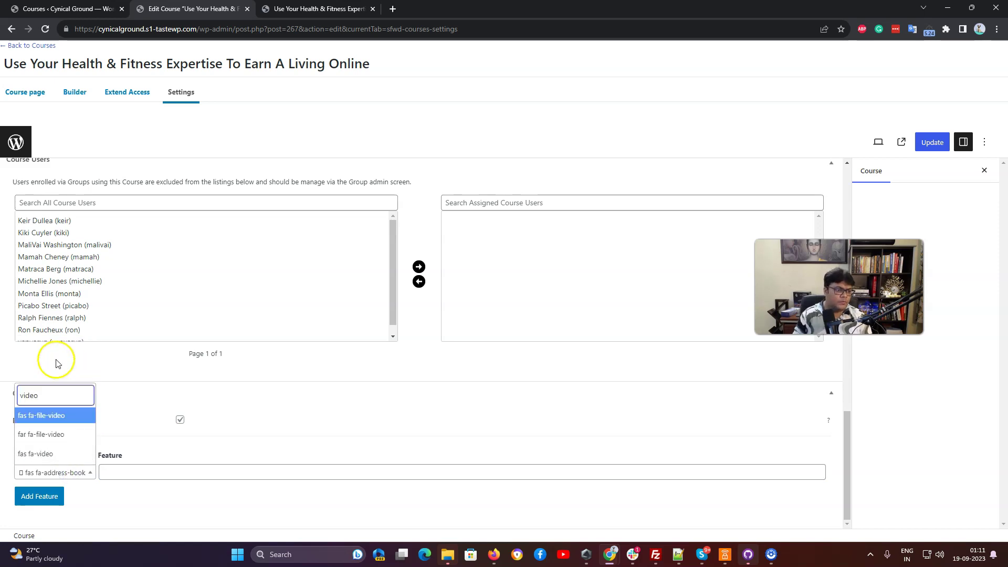
pyautogui.click(58, 416)
pyautogui.click(125, 472)
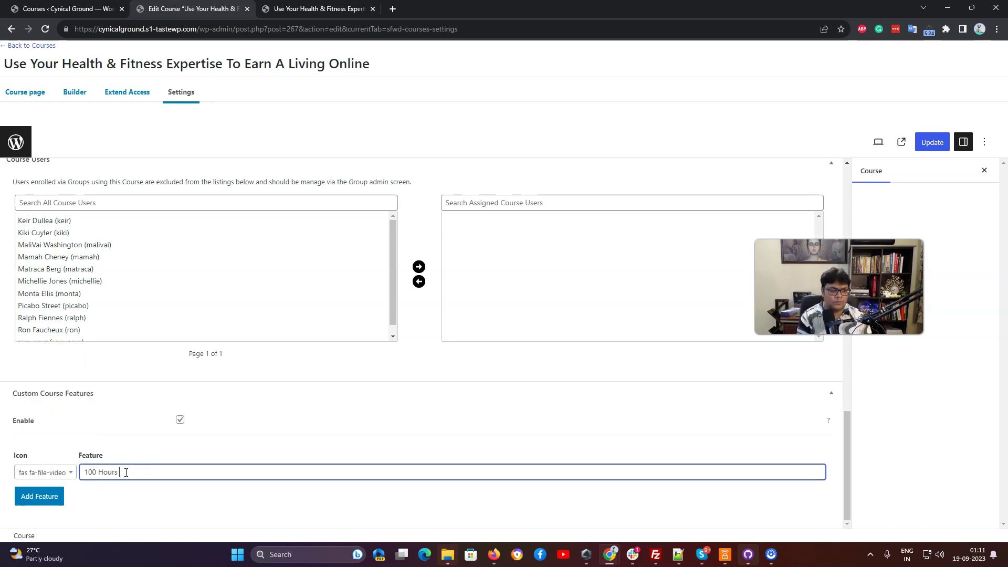
pyautogui.write('100 Hours of Videos')
pyautogui.click(933, 142)
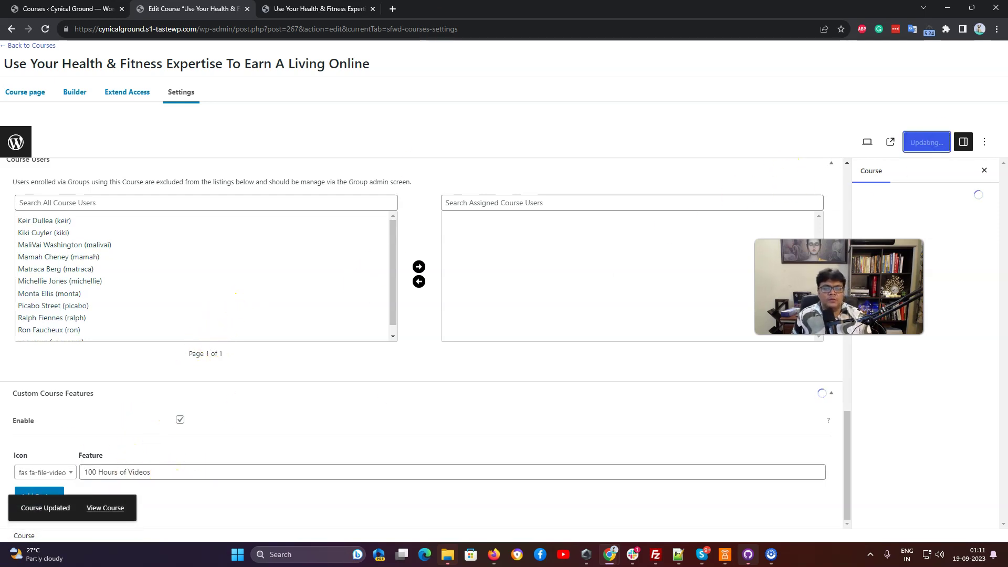
# Step: Reload the live course page to check its custom feature
pyautogui.click(320, 10)
pyautogui.rightClick(111, 126)
pyautogui.click(140, 160)
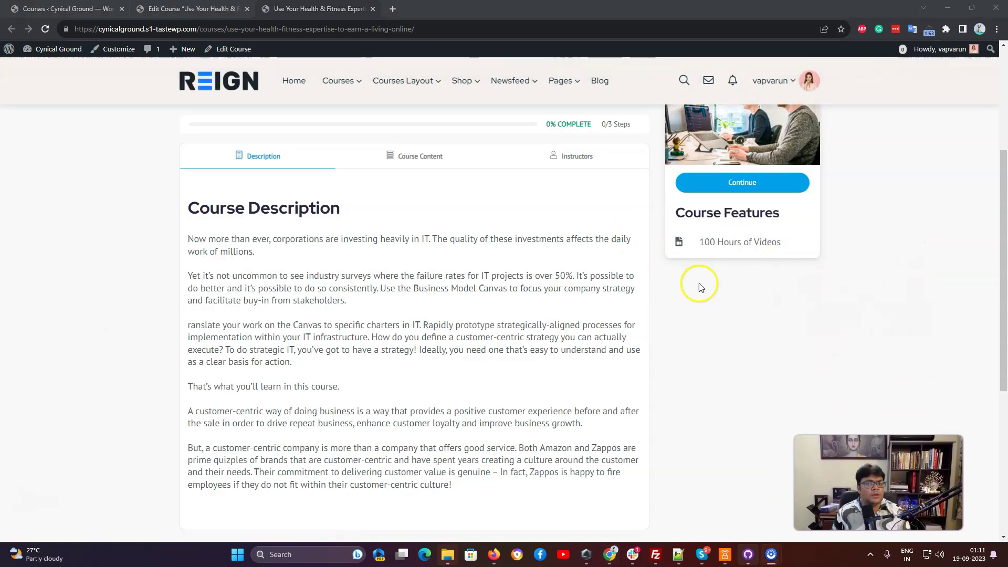
# Step: Add the features "10 Hours of Audio" with the fas fa-file-audio icon and "5 eBooks" with fas fa-book, and update the course
pyautogui.click(205, 16)
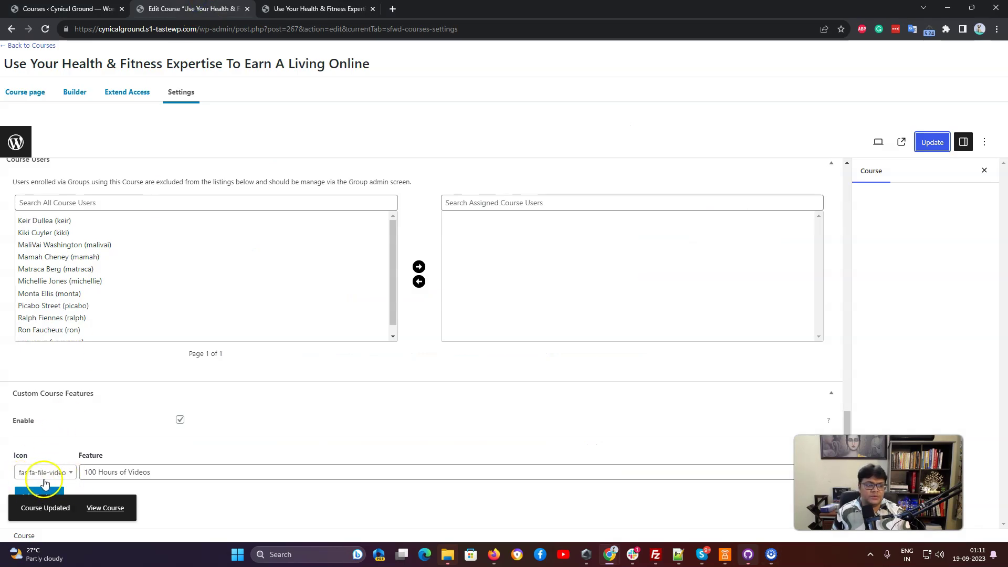
pyautogui.moveTo(150, 471); pyautogui.dragTo(82, 462)
pyautogui.click(205, 494)
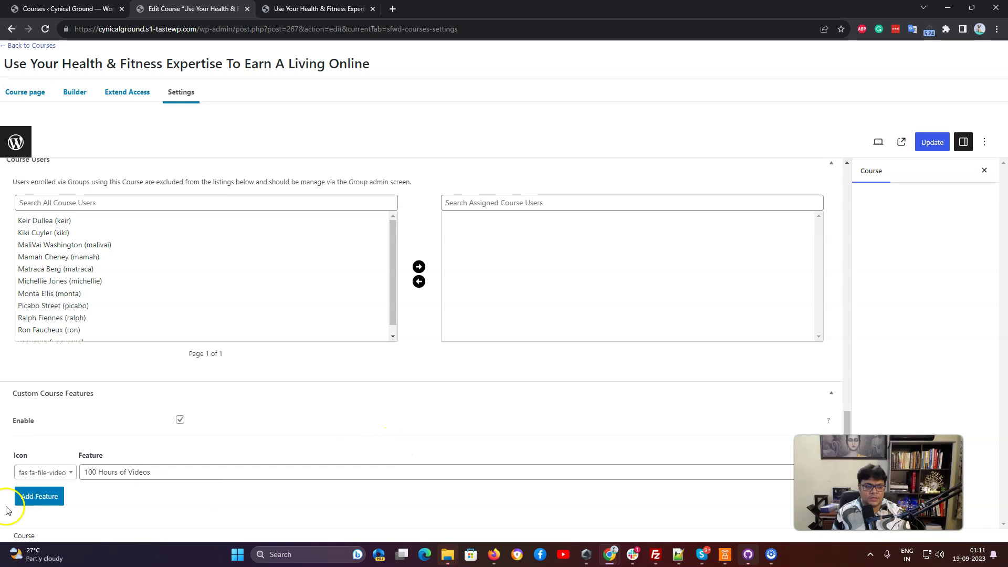
pyautogui.click(66, 495)
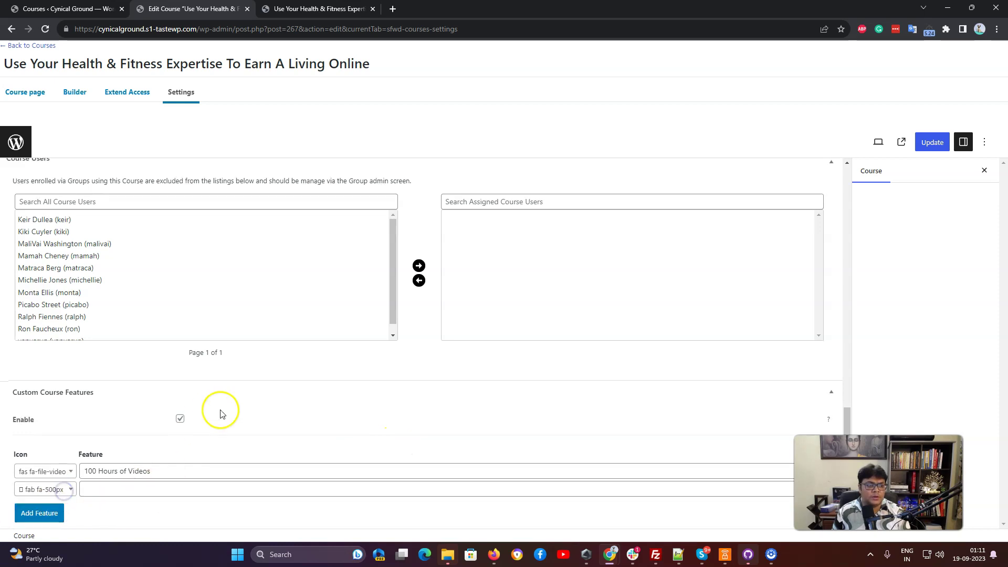
pyautogui.scroll(-1, 218, 411)
pyautogui.click(45, 490)
pyautogui.click(42, 412)
pyautogui.click(113, 488)
pyautogui.write('5 eBooks')
pyautogui.click(928, 142)
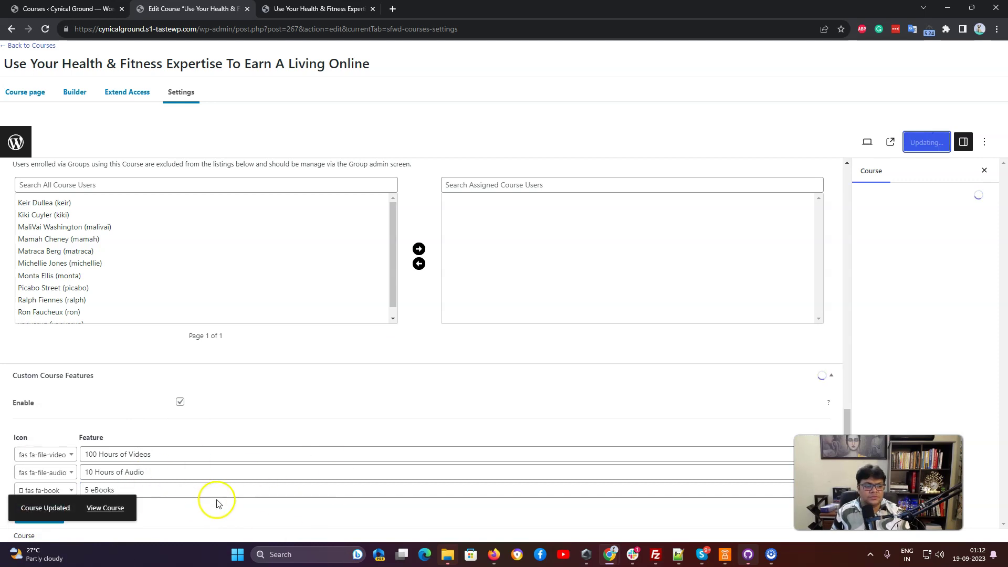
# Step: Refresh the live course page and examine all the listed custom features
pyautogui.click(326, 9)
pyautogui.rightClick(90, 166)
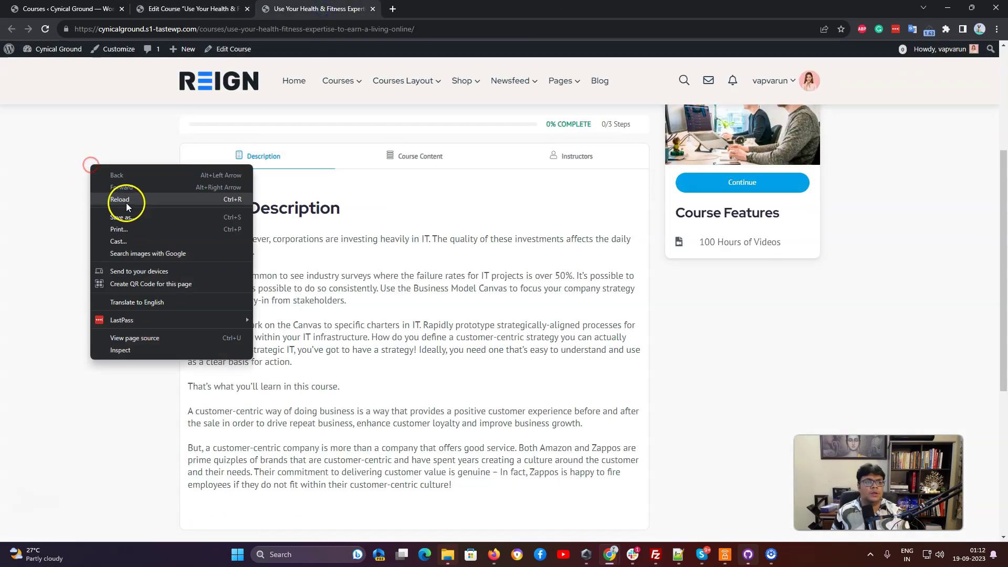
pyautogui.click(126, 204)
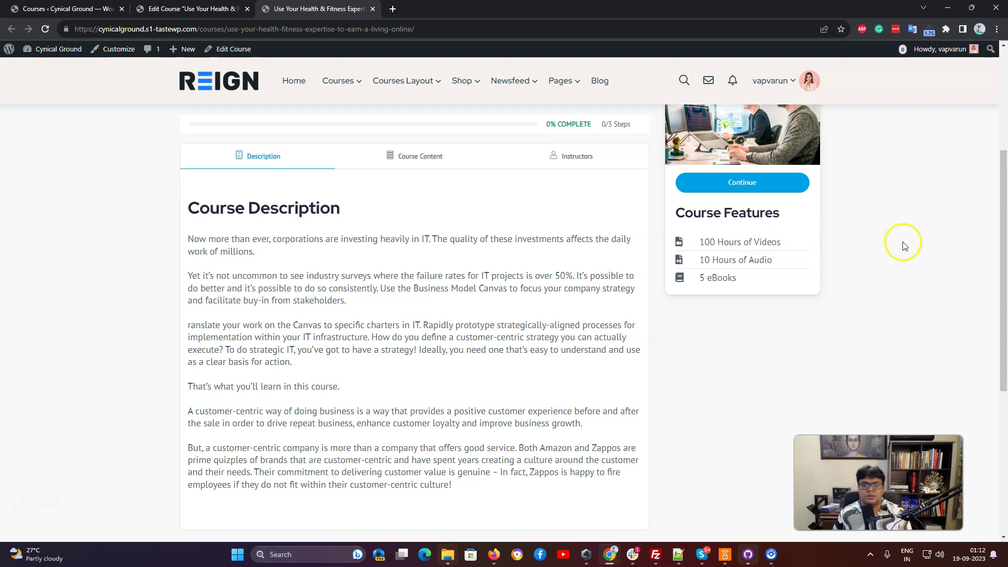
# Step: View the site's Teachable course layout example and look over its header, description and features box
pyautogui.scroll(4, 553, 321)
pyautogui.moveTo(407, 80)
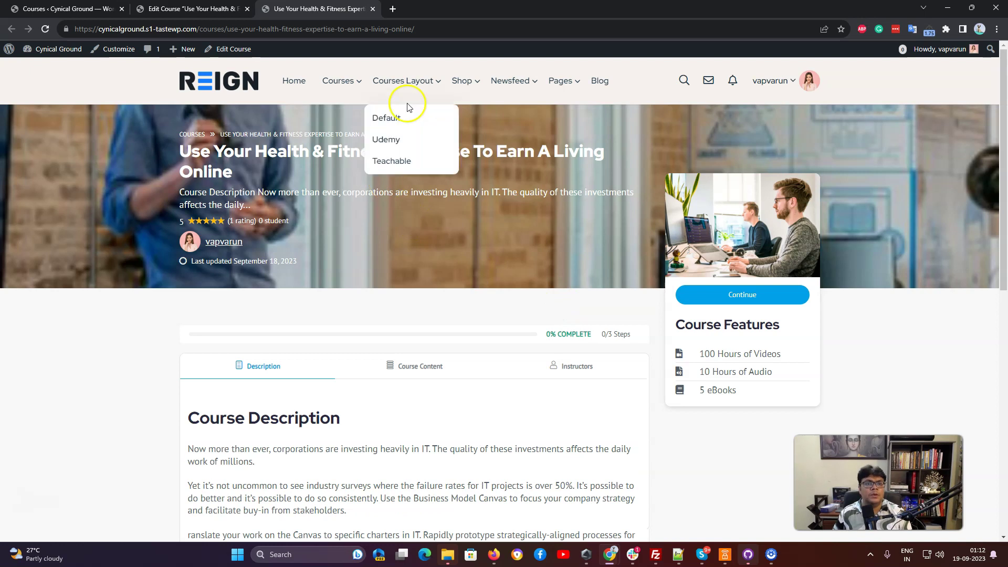
pyautogui.click(391, 162)
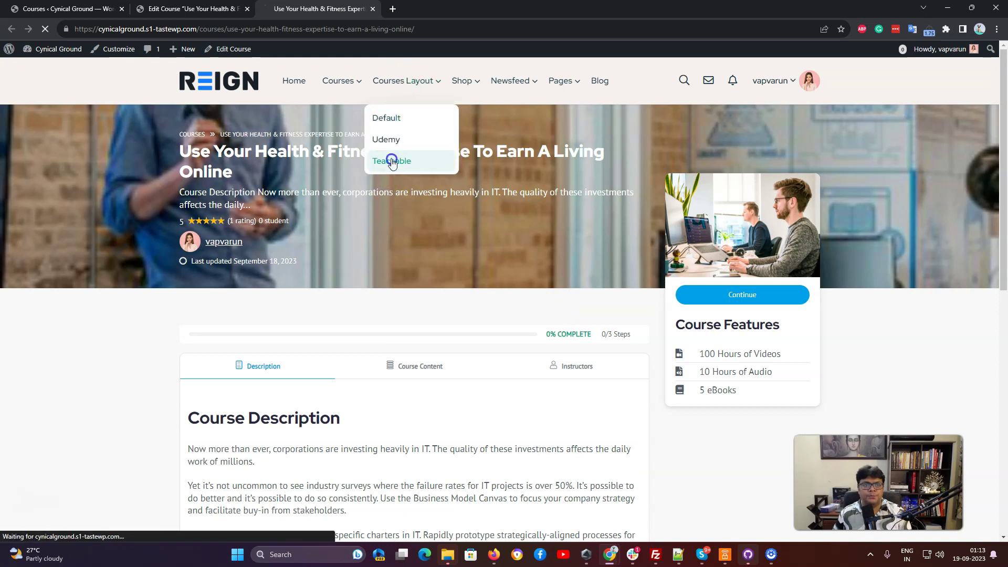
pyautogui.scroll(-10, 484, 281)
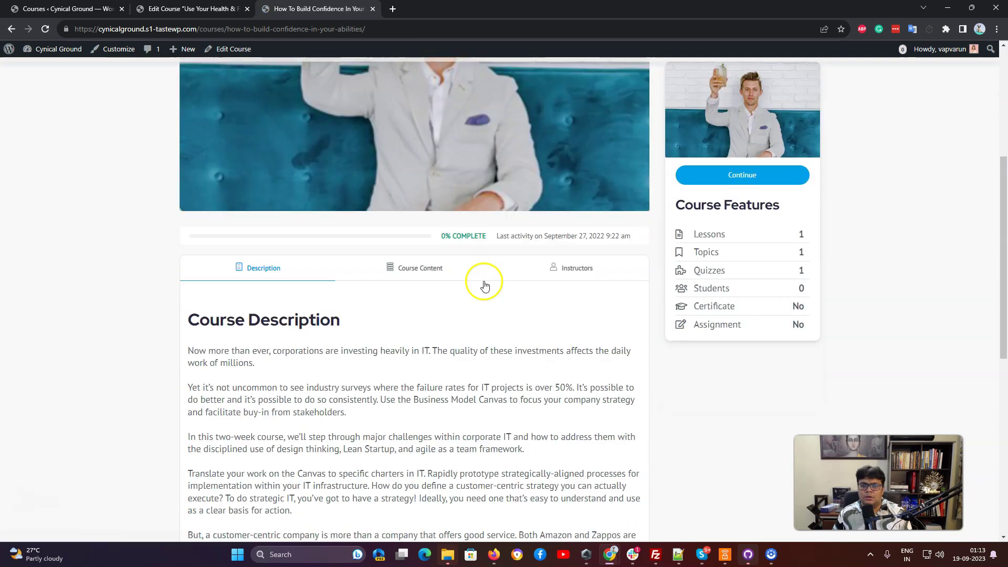
pyautogui.scroll(10, 472, 317)
pyautogui.moveTo(462, 83)
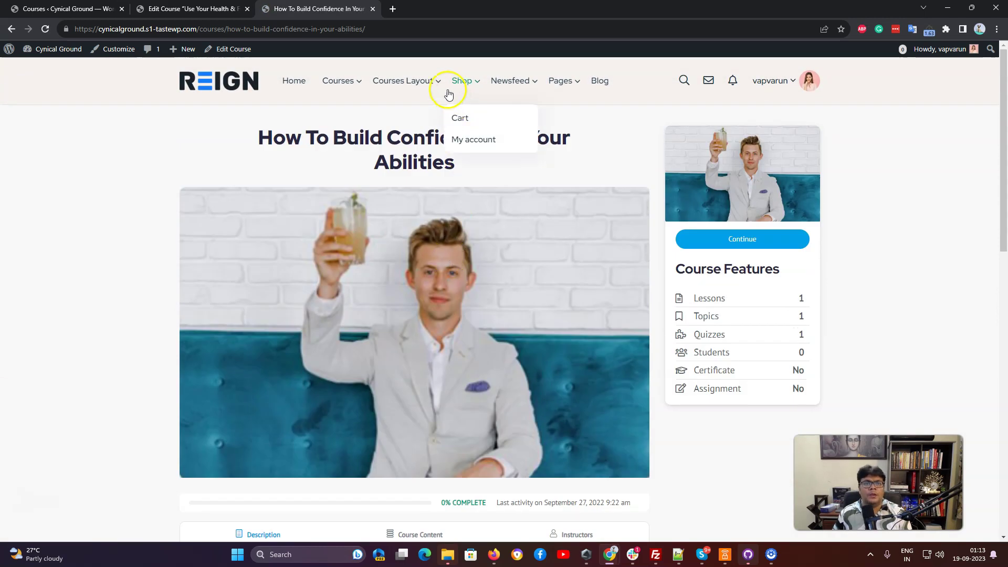
# Step: Close the Teachable example, return to the admin course list and view the health and fitness course's live page in a new tab
pyautogui.click(373, 9)
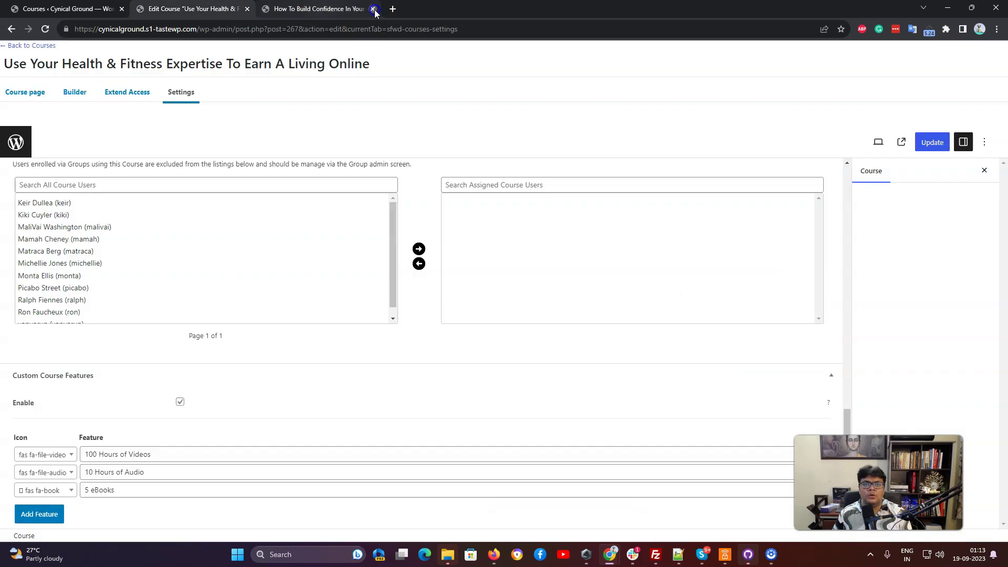
pyautogui.scroll(-1, 380, 275)
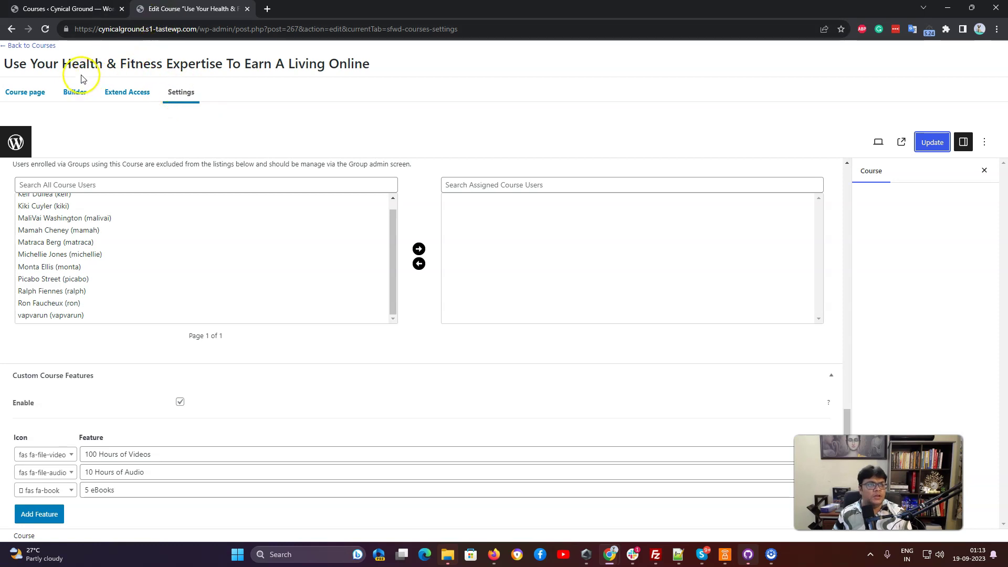
pyautogui.click(36, 45)
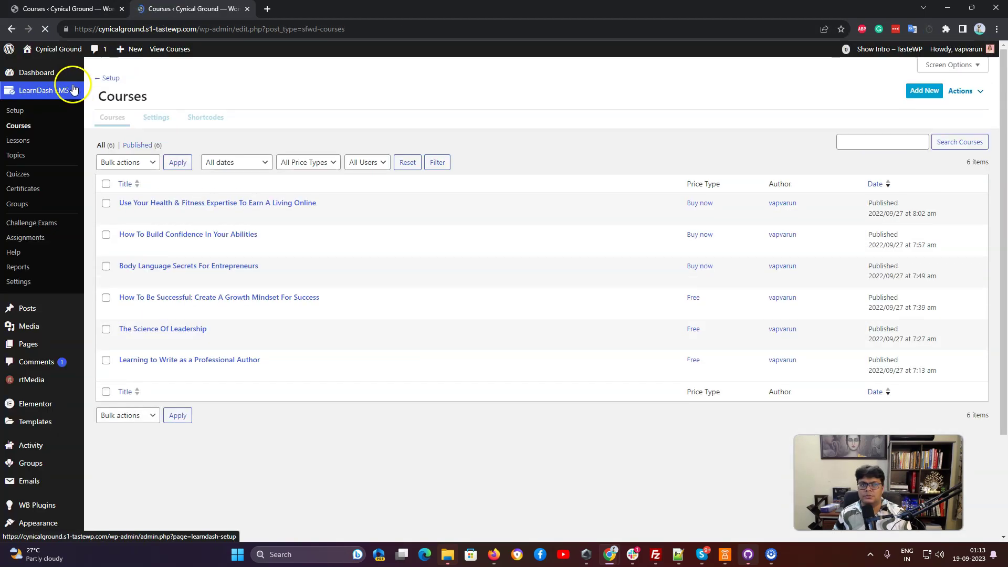
pyautogui.rightClick(206, 221)
pyautogui.click(225, 229)
pyautogui.click(305, 9)
# Step: Open the LearnDash section of the Reign theme settings in the admin area
pyautogui.click(100, 9)
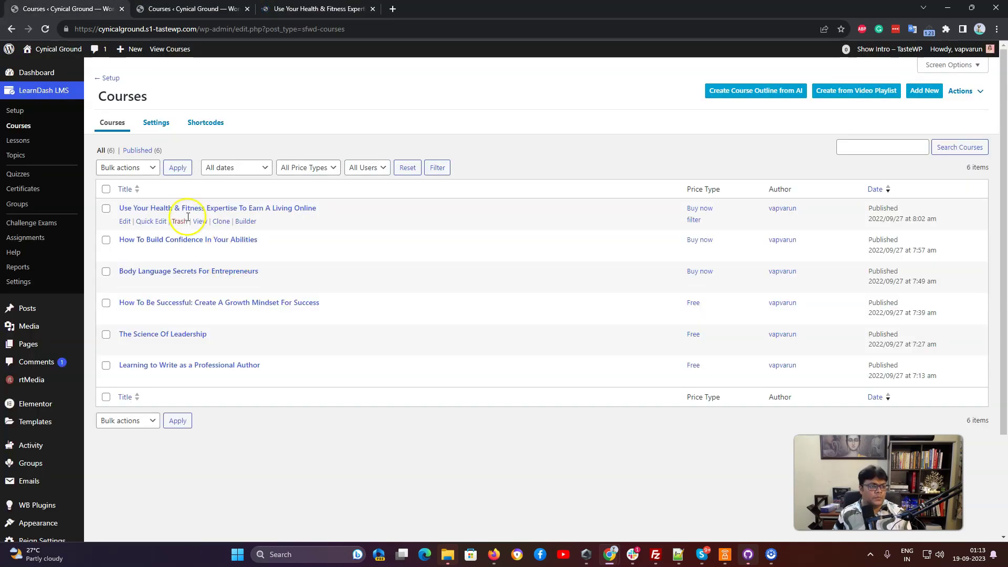
pyautogui.scroll(-3, 57, 435)
pyautogui.moveTo(54, 378)
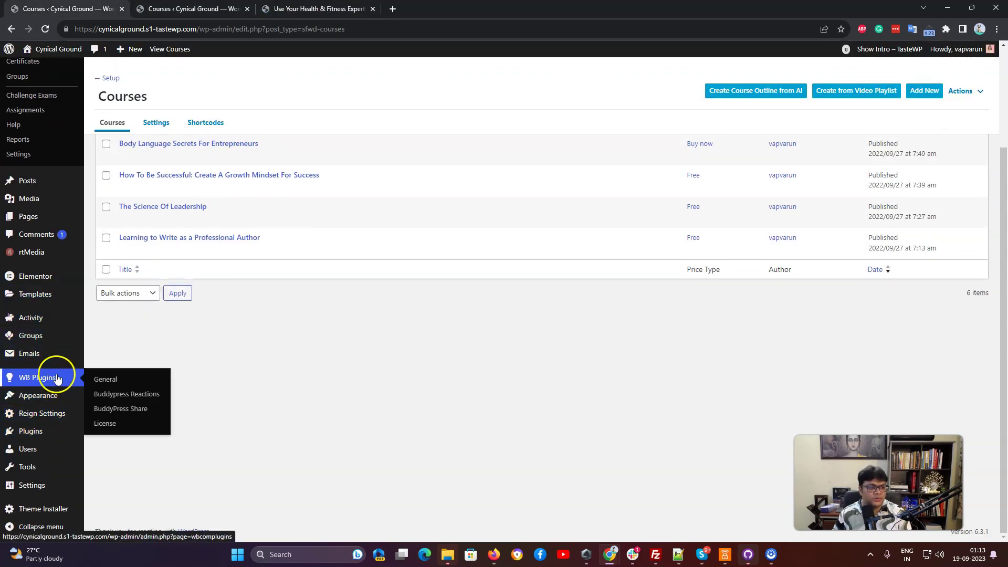
pyautogui.moveTo(72, 412)
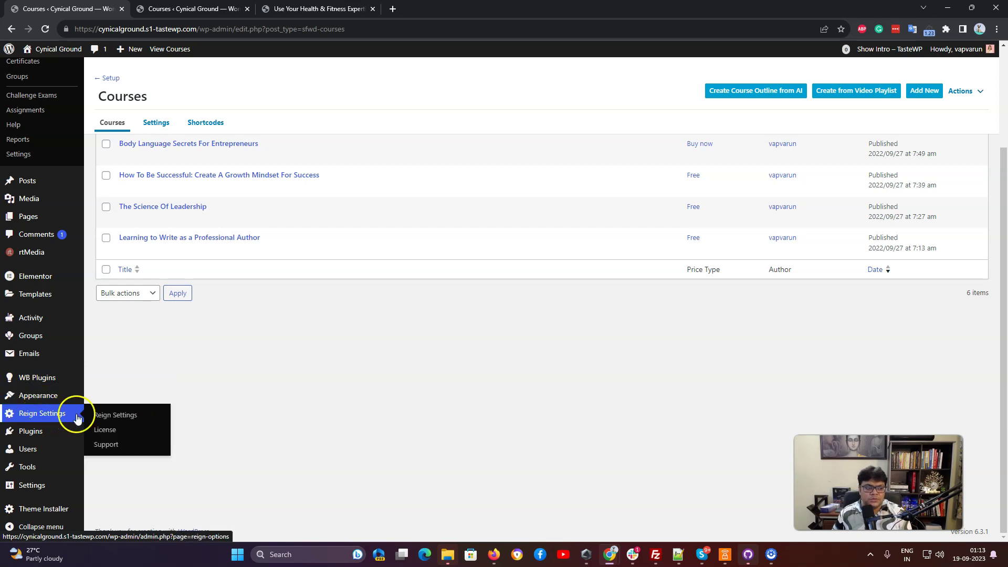
pyautogui.click(121, 415)
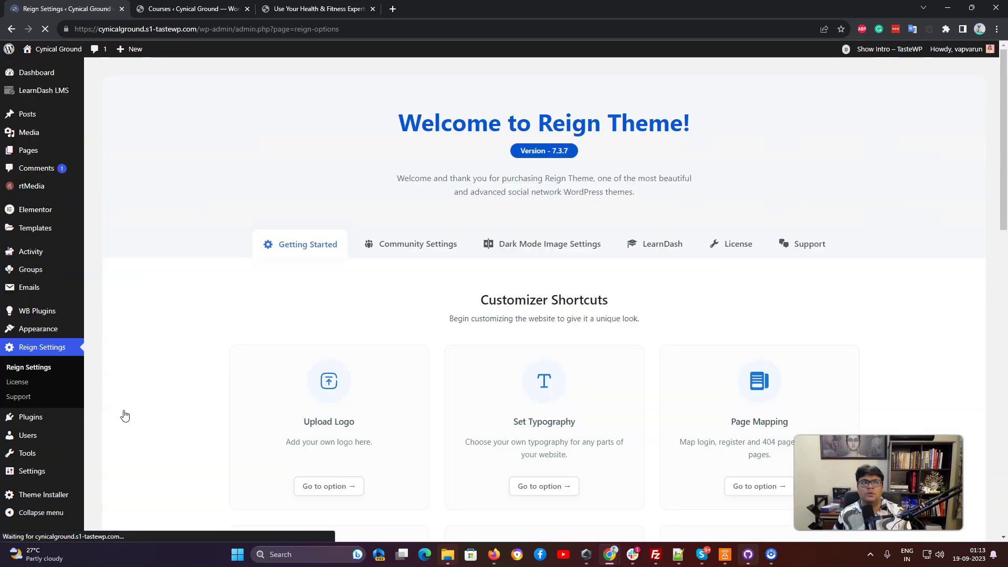
pyautogui.click(632, 242)
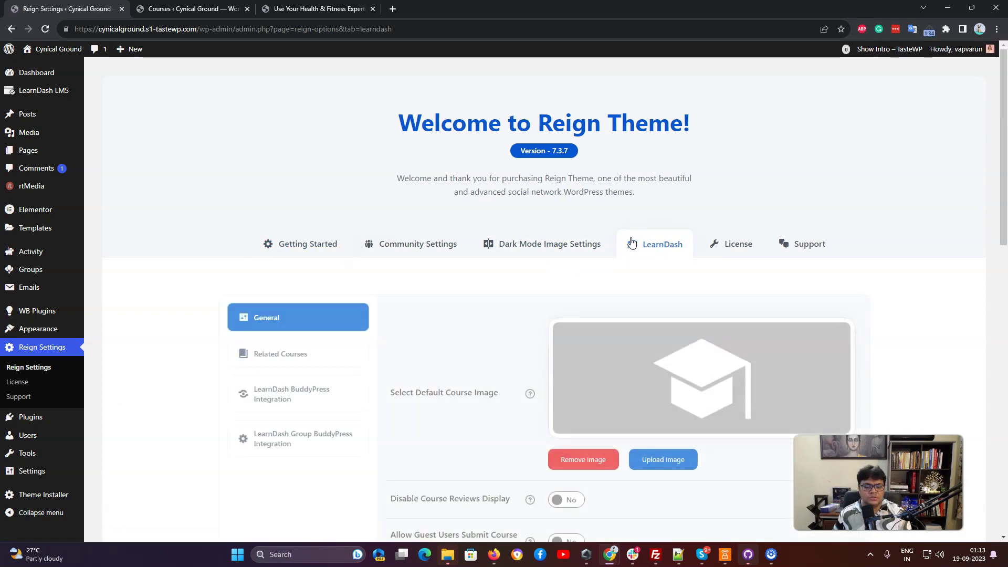
# Step: Review the Related Courses and General LearnDash options, including Disable Course Reviews Display, and look over the live course page
pyautogui.scroll(-2, 413, 358)
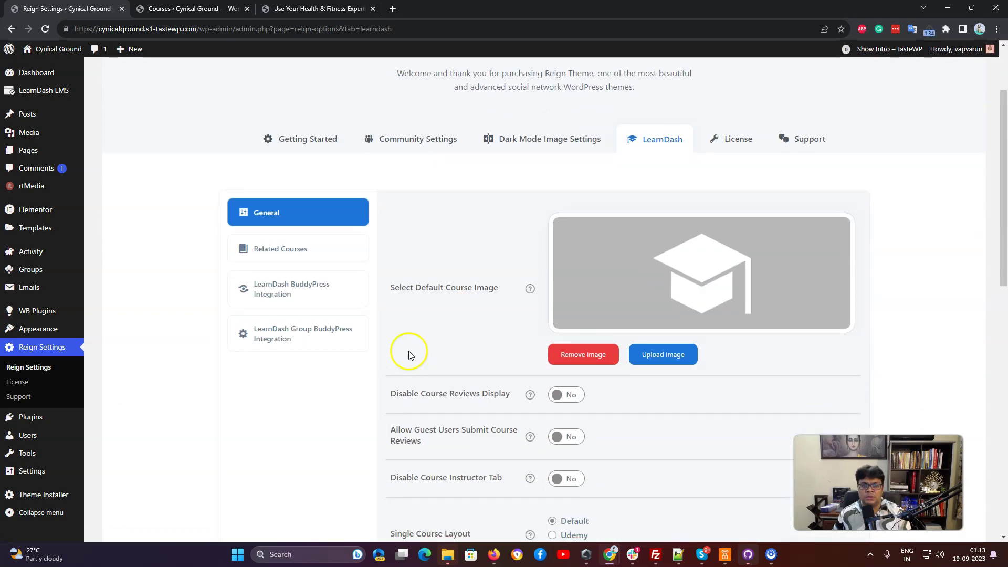
pyautogui.click(315, 251)
pyautogui.click(307, 216)
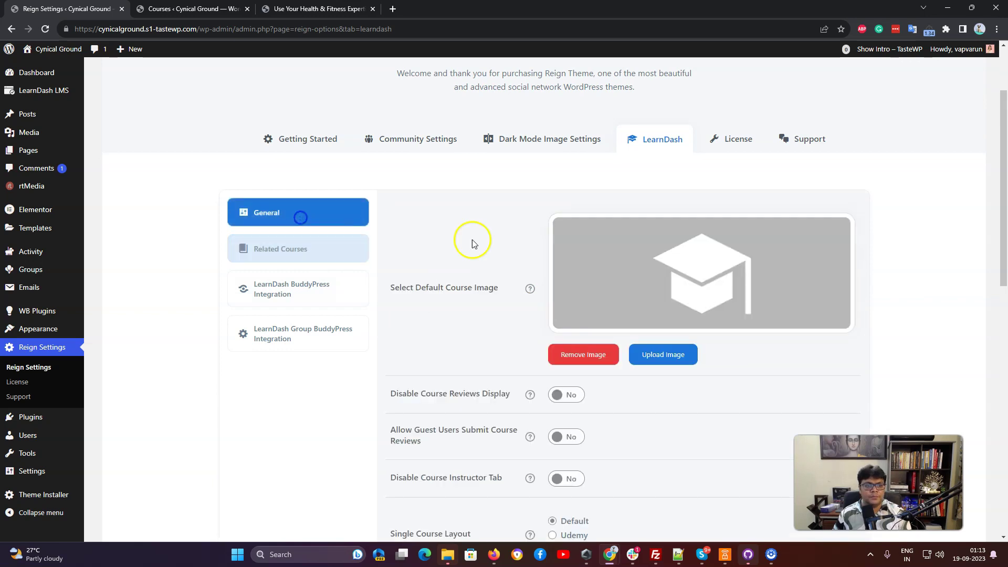
pyautogui.scroll(-2, 525, 333)
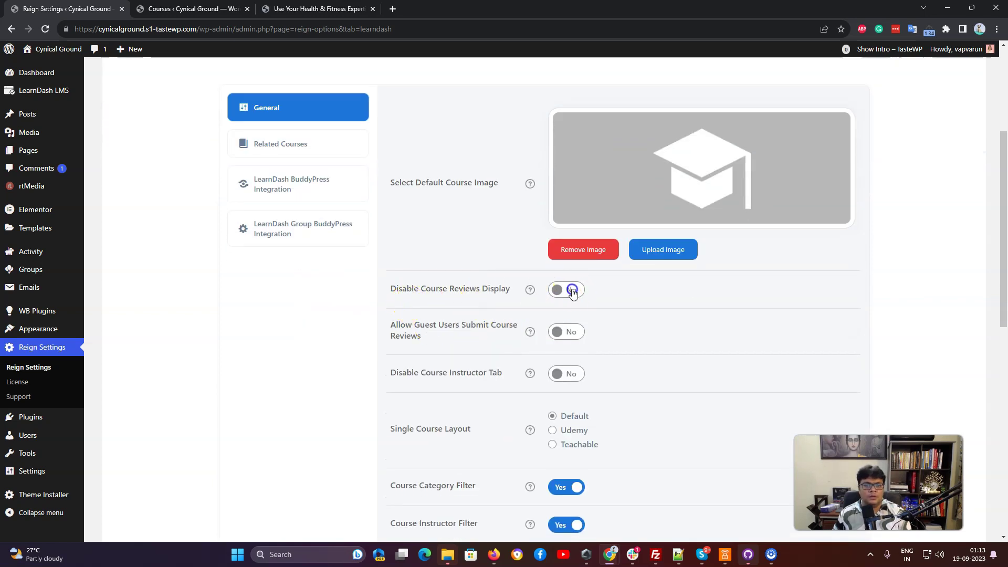
pyautogui.scroll(-2, 640, 313)
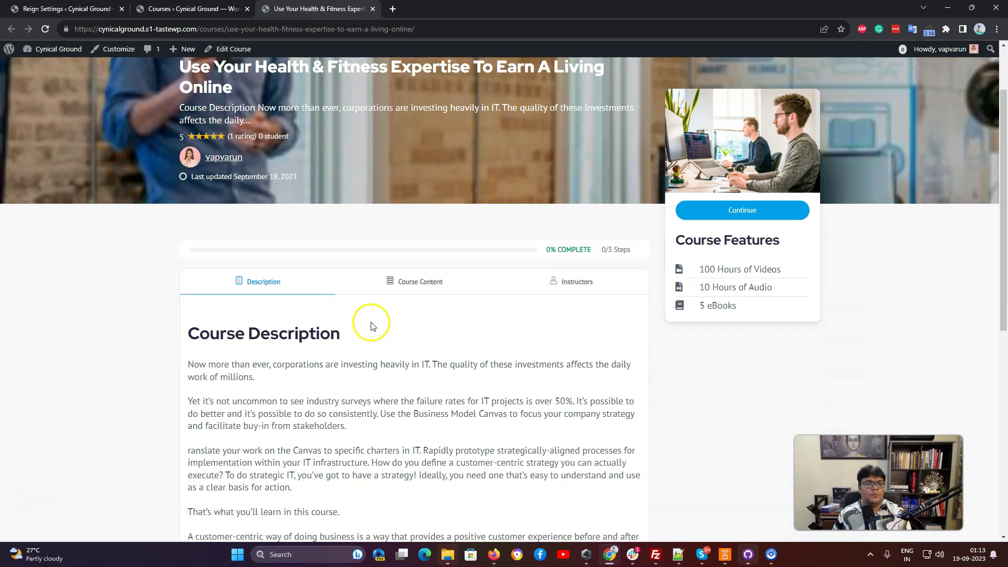
pyautogui.scroll(-3, 371, 322)
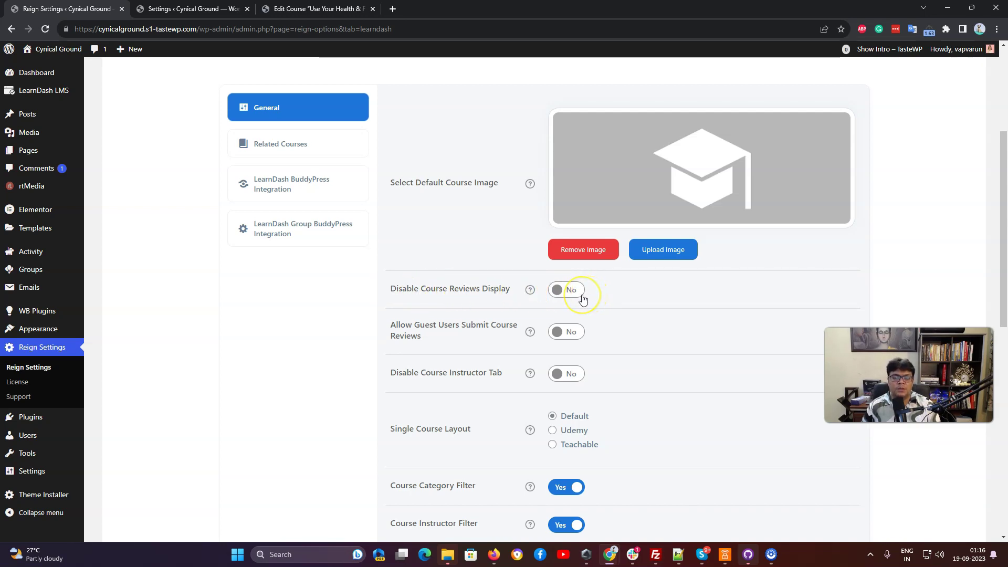
# Step: Check the health and fitness course's access settings, then the Allow comments option in its course page's Discussion section
pyautogui.click(342, 9)
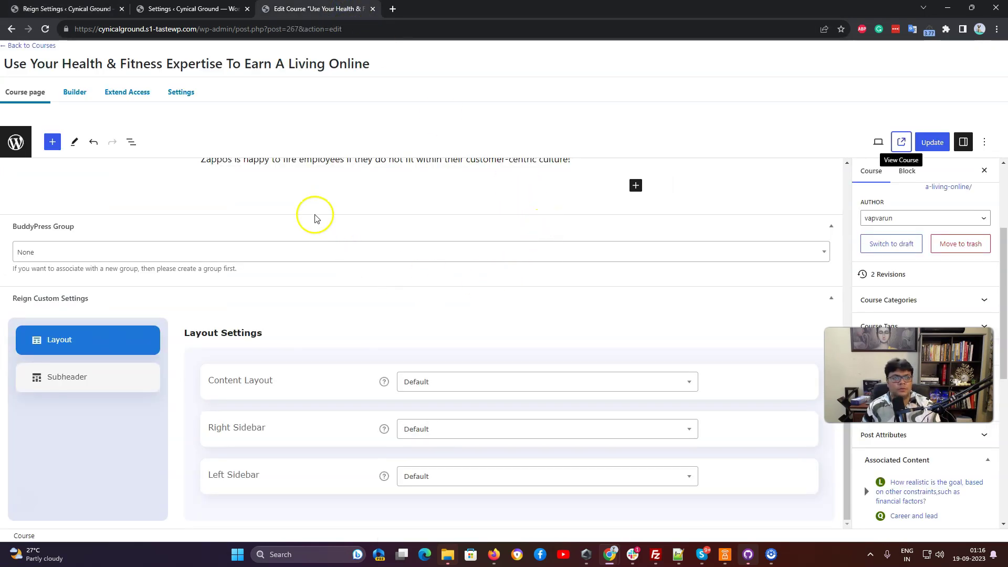
pyautogui.scroll(4, 317, 207)
pyautogui.click(188, 93)
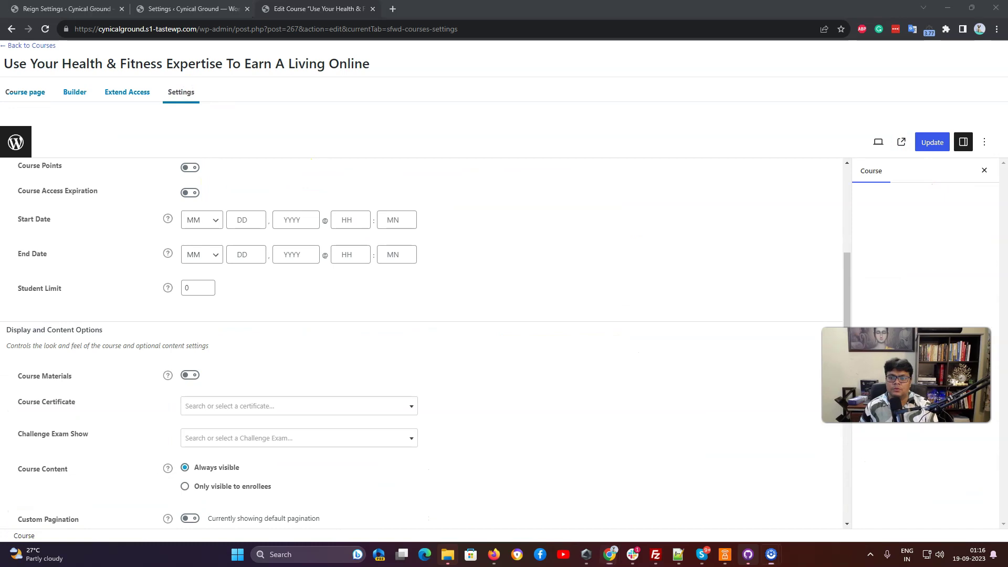
pyautogui.click(985, 170)
pyautogui.scroll(5, 918, 237)
pyautogui.scroll(1, 917, 237)
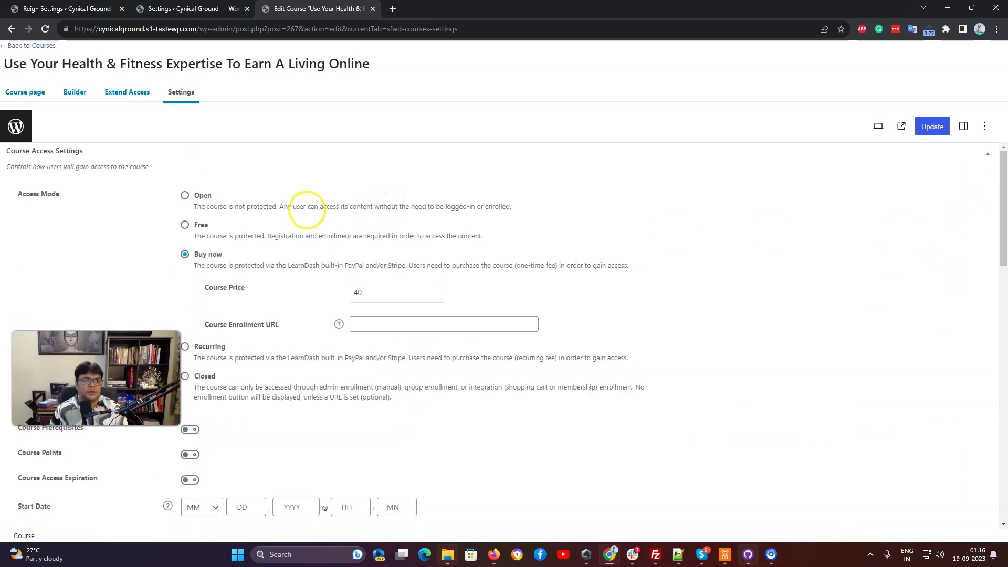
pyautogui.click(963, 126)
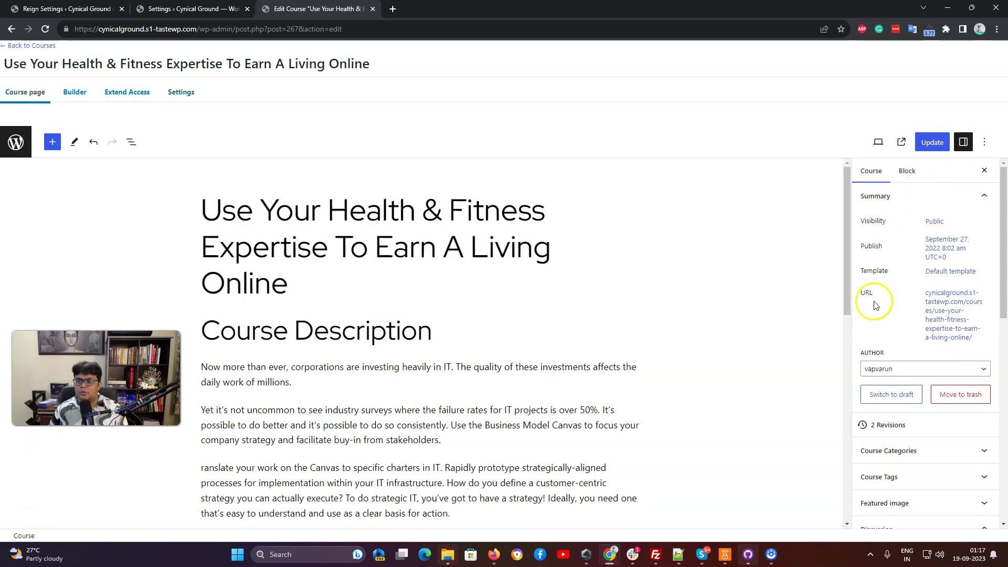
pyautogui.scroll(-2, 887, 342)
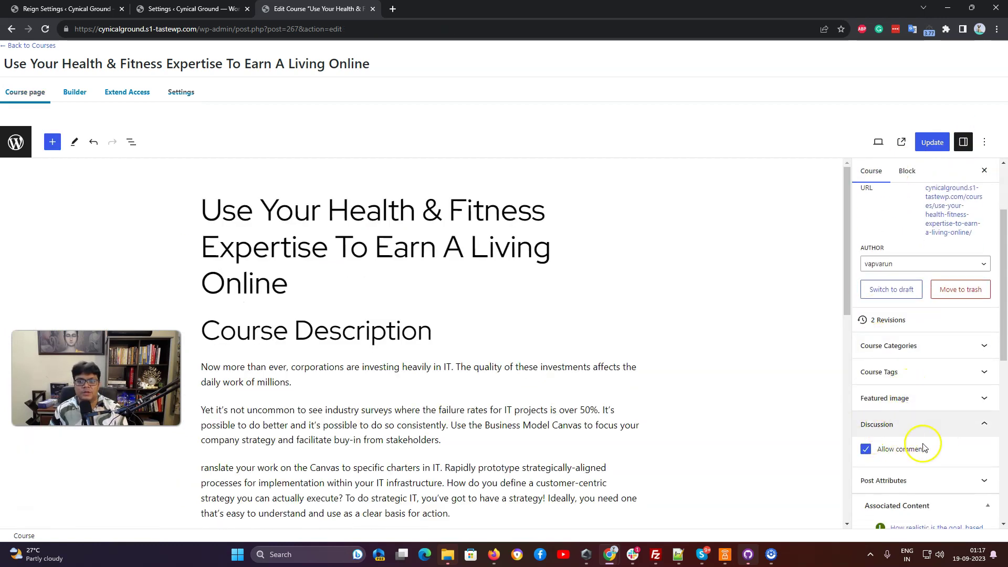
# Step: Review LearnDash's global course settings, including the Editor Supported Settings for featured image, comments, custom fields and revisions
pyautogui.click(186, 9)
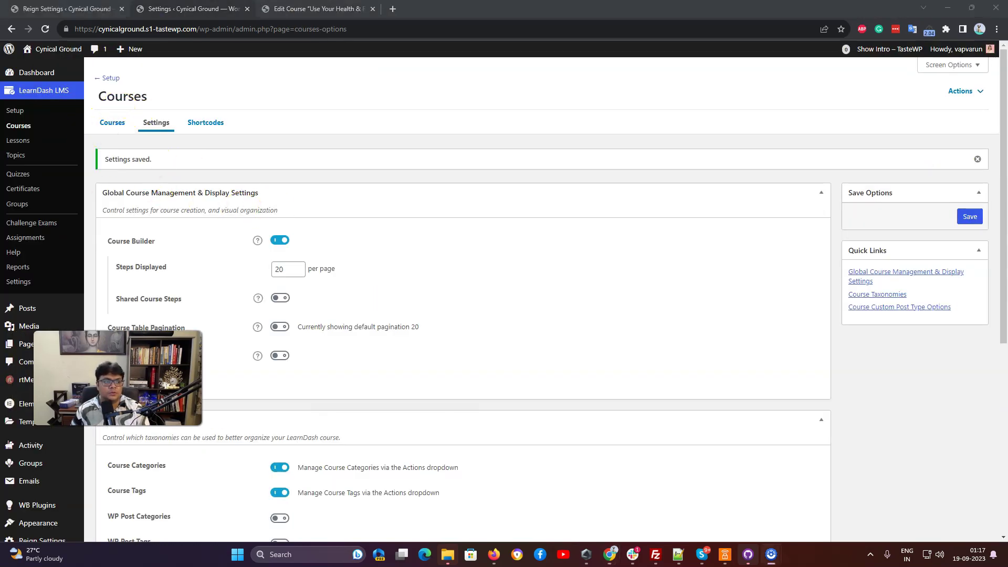
pyautogui.scroll(-4, 226, 241)
pyautogui.scroll(-3, 226, 241)
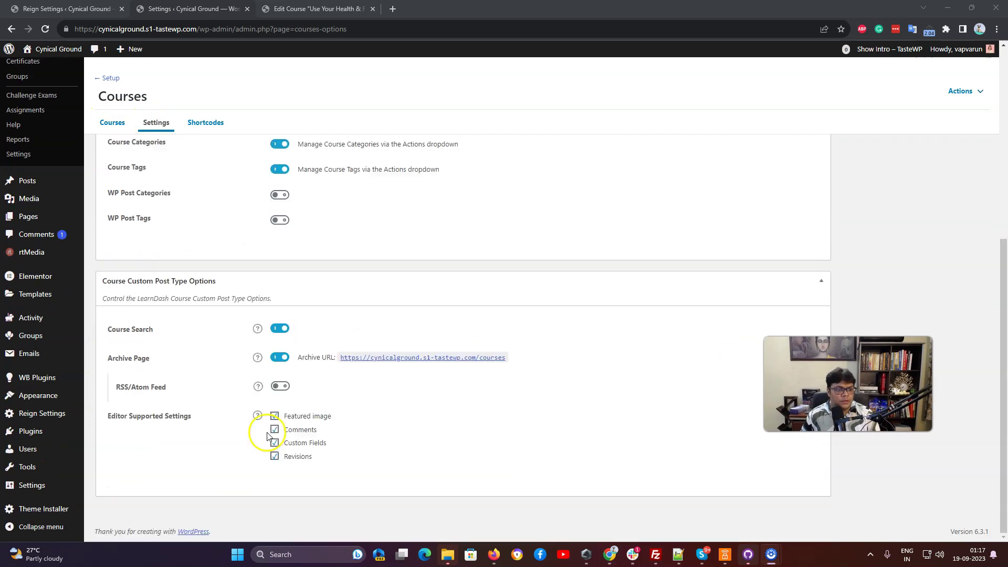
pyautogui.scroll(7, 198, 315)
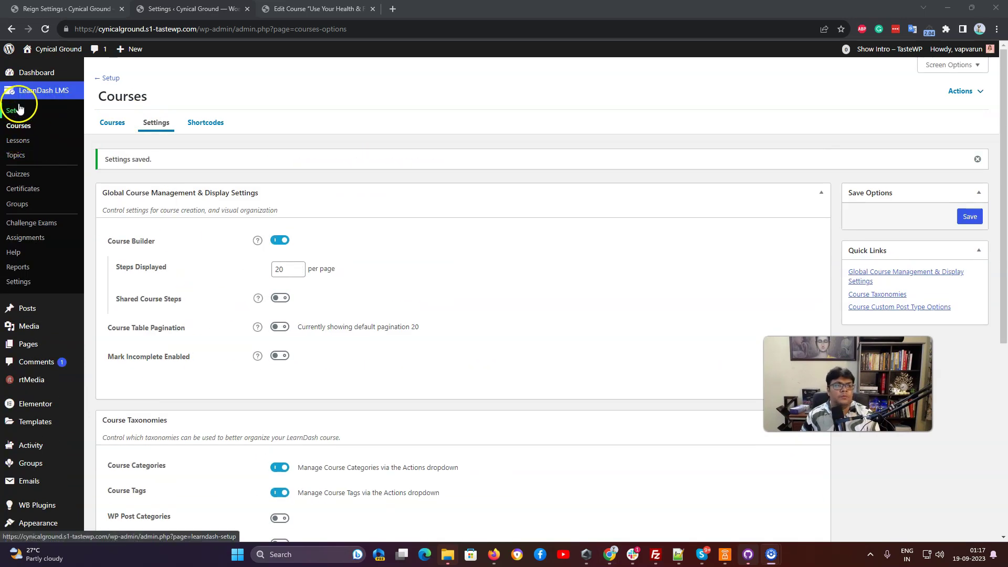
pyautogui.scroll(-7, 236, 273)
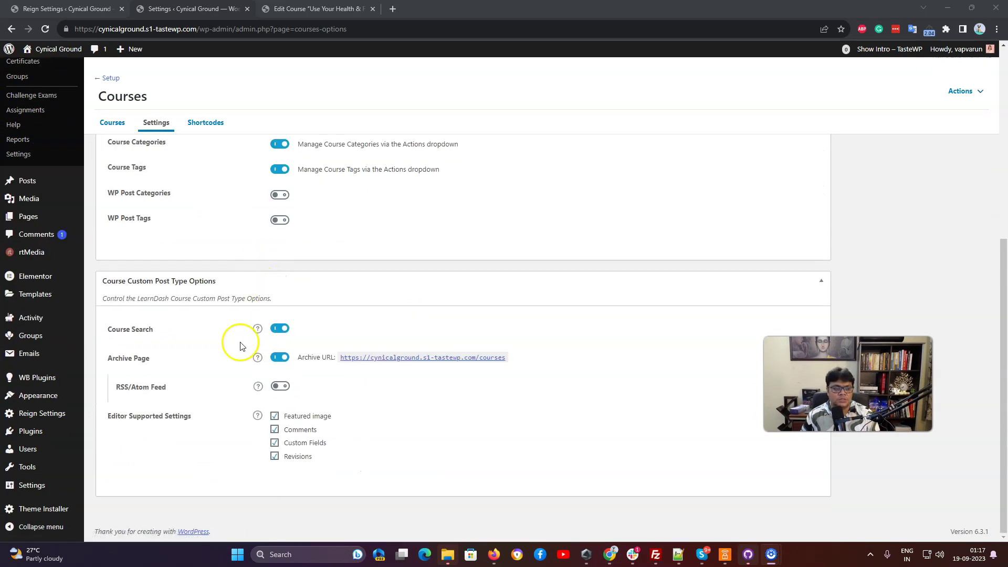
pyautogui.scroll(7, 417, 387)
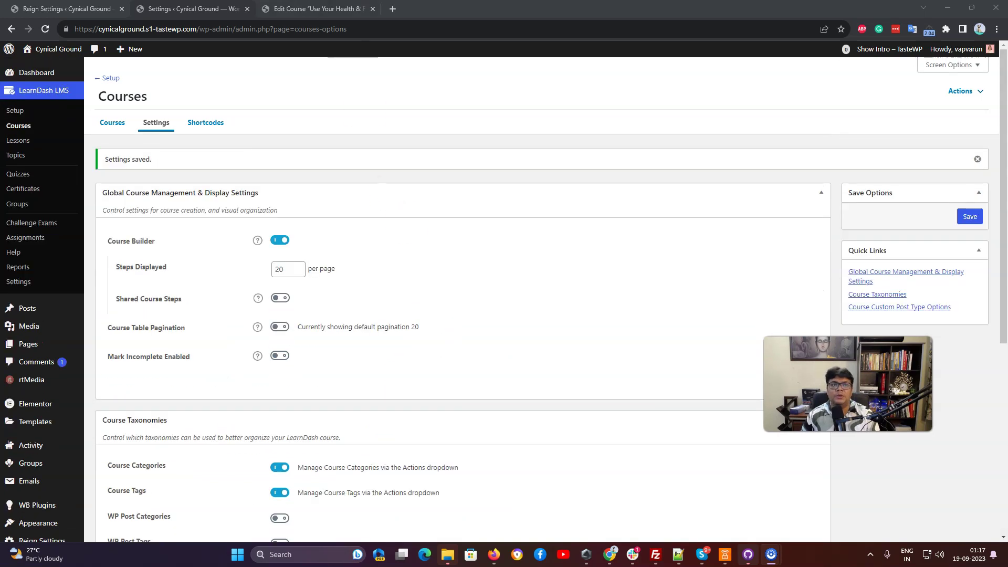
# Step: Open the health and fitness course's live page in a new tab and close the course editor
pyautogui.click(317, 8)
pyautogui.click(901, 142)
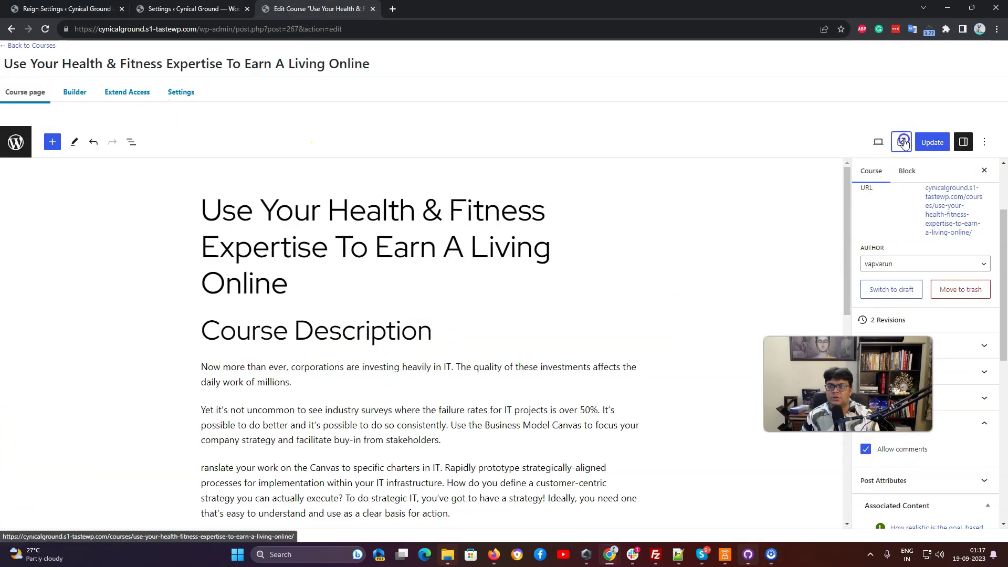
pyautogui.click(365, 9)
pyautogui.click(372, 9)
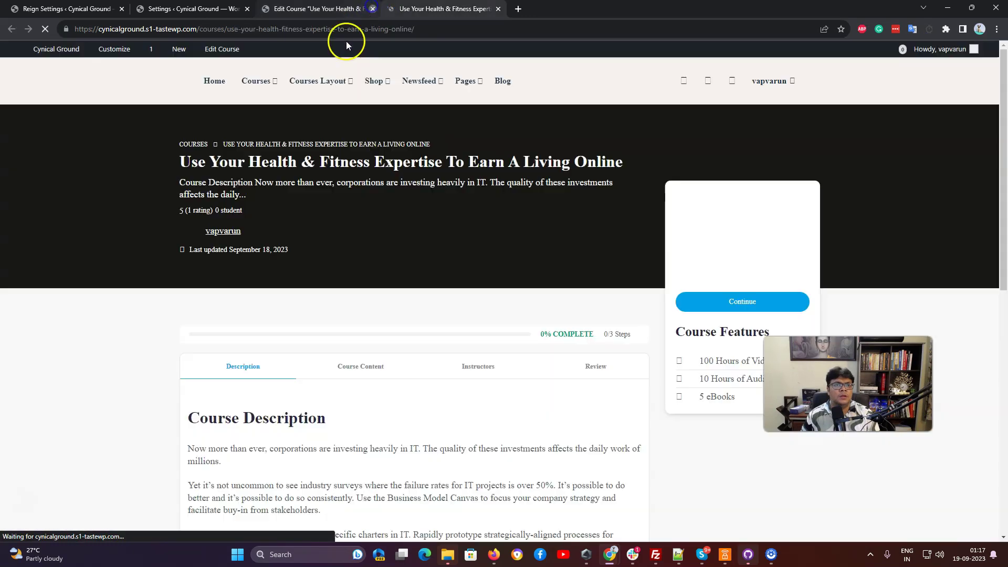
pyautogui.scroll(-2, 402, 269)
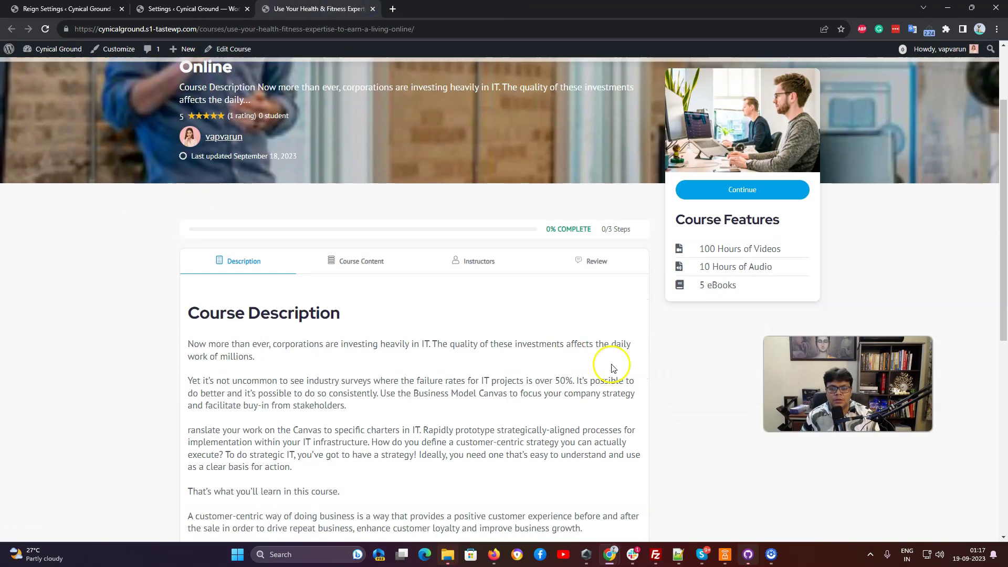
# Step: Examine the ratings, existing review and review form in the course's Review section, then close the live page
pyautogui.click(597, 269)
pyautogui.scroll(-4, 326, 376)
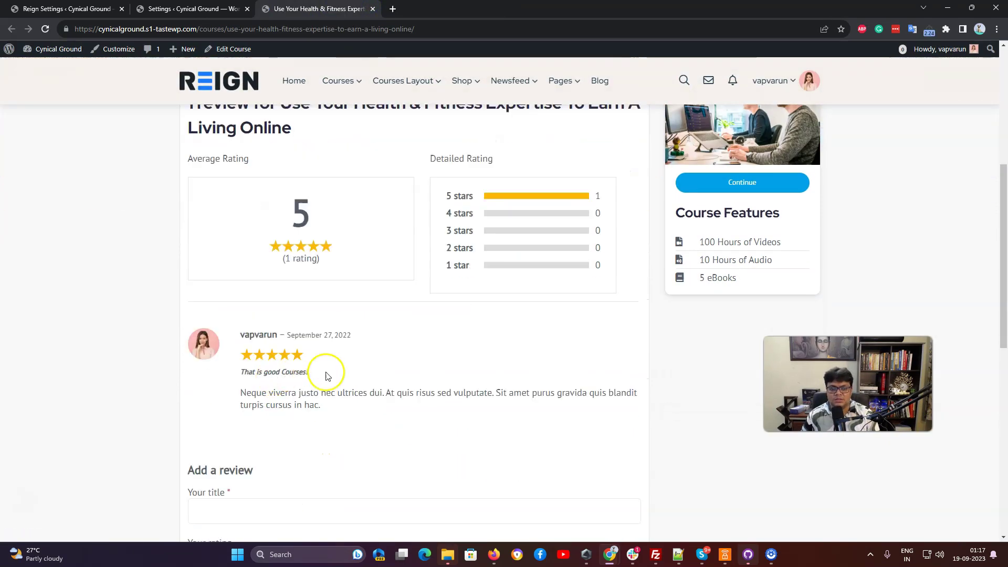
pyautogui.scroll(-6, 533, 321)
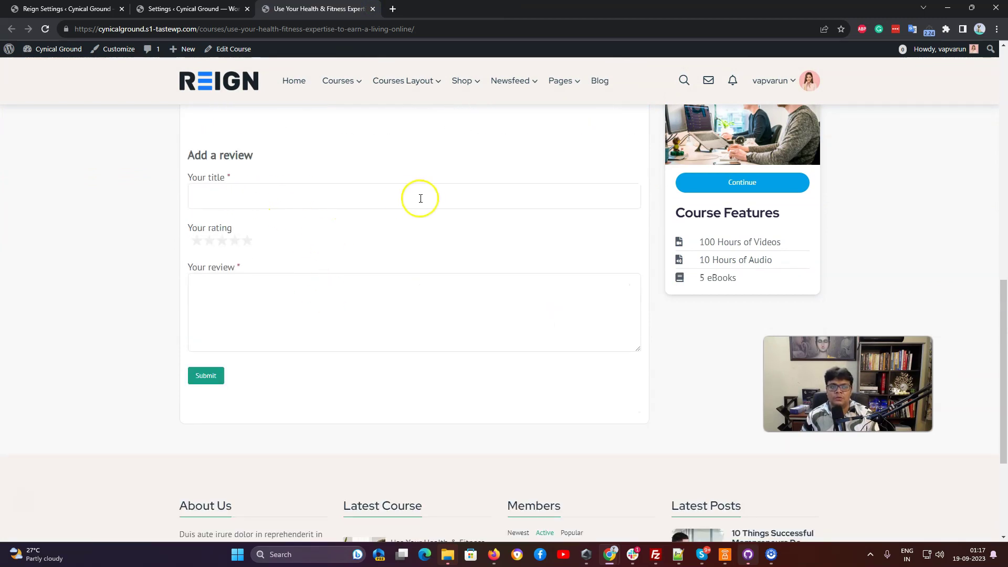
pyautogui.scroll(10, 417, 206)
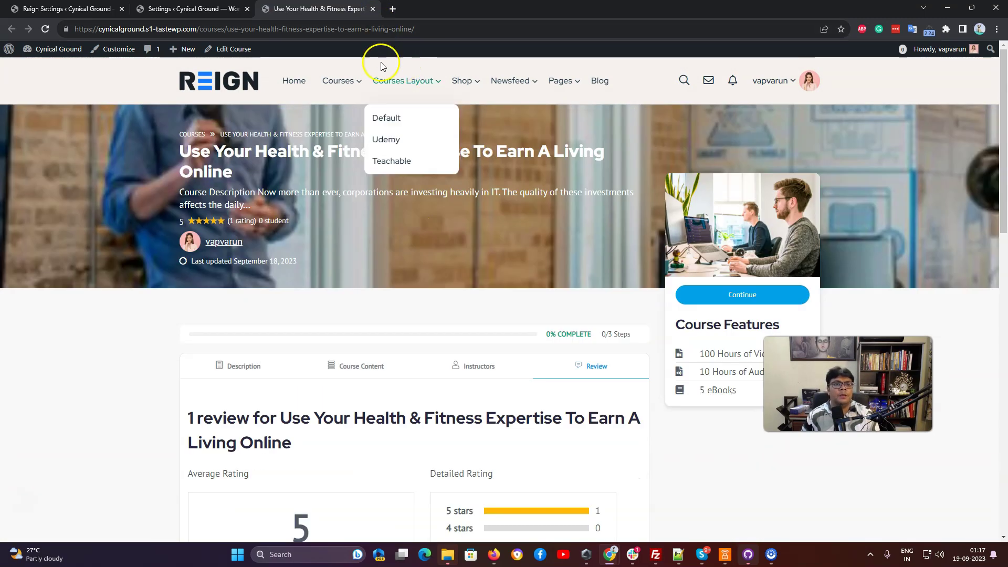
pyautogui.scroll(-4, 228, 352)
pyautogui.scroll(-4, 544, 317)
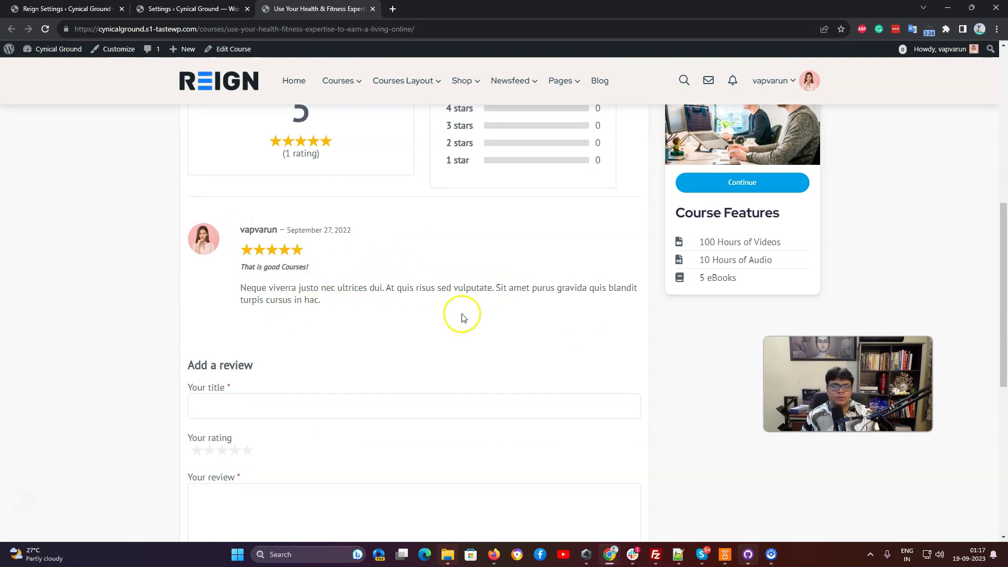
pyautogui.scroll(8, 337, 287)
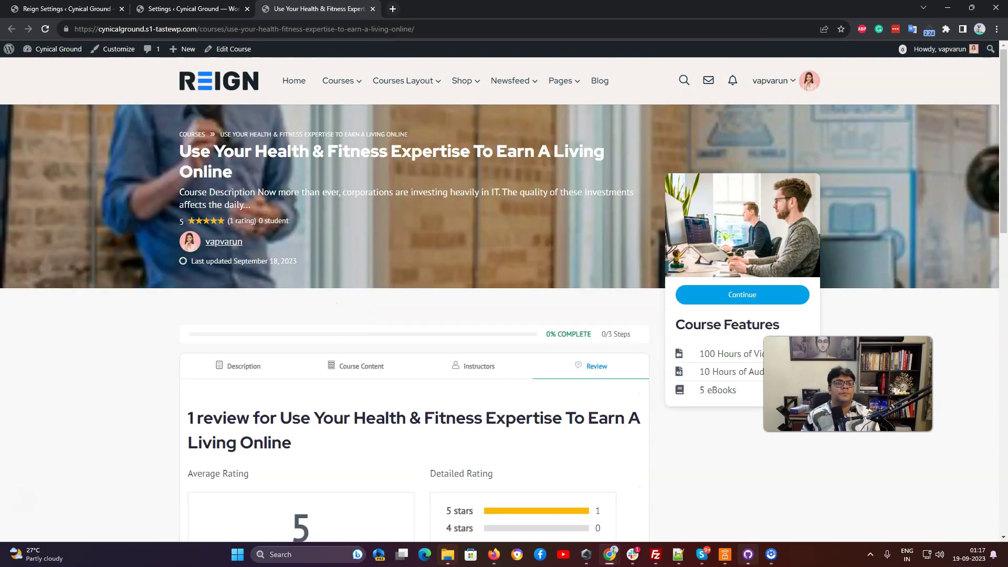
pyautogui.click(373, 9)
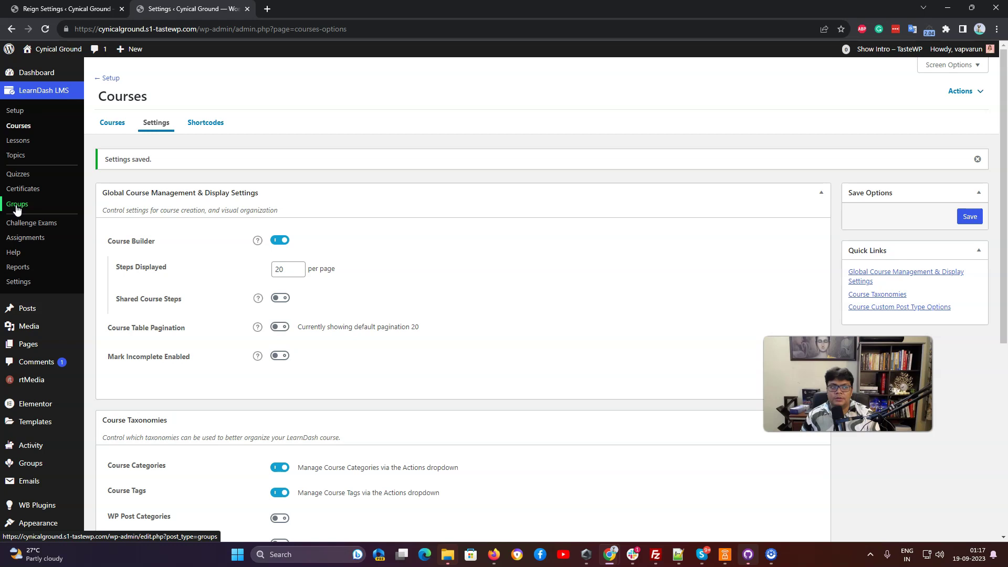
# Step: Open the Reign theme's LearnDash settings and view the LearnDash BuddyPress Integration options
pyautogui.click(26, 128)
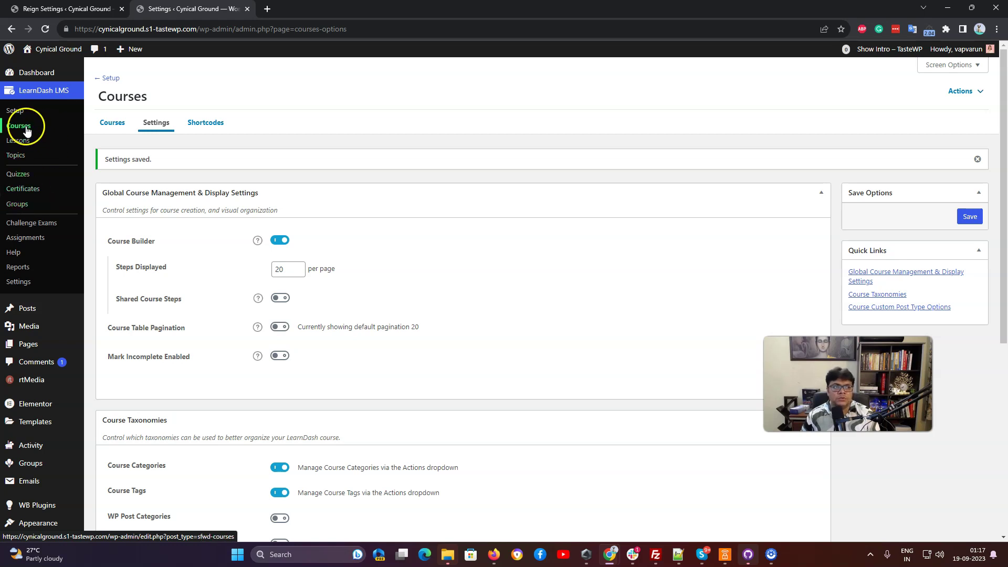
pyautogui.scroll(-6, 63, 393)
pyautogui.moveTo(51, 484)
pyautogui.moveTo(55, 383)
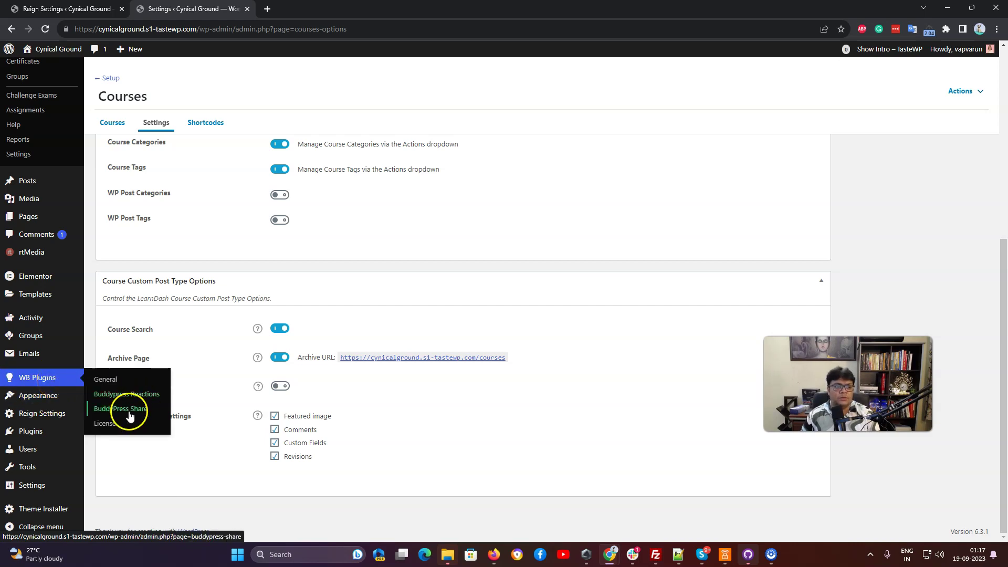
pyautogui.click(55, 395)
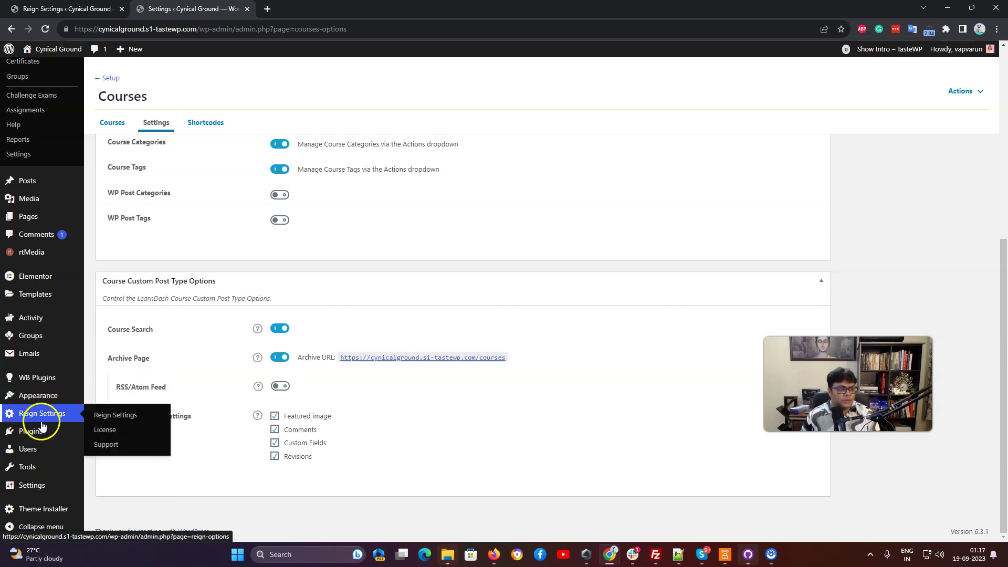
pyautogui.click(127, 417)
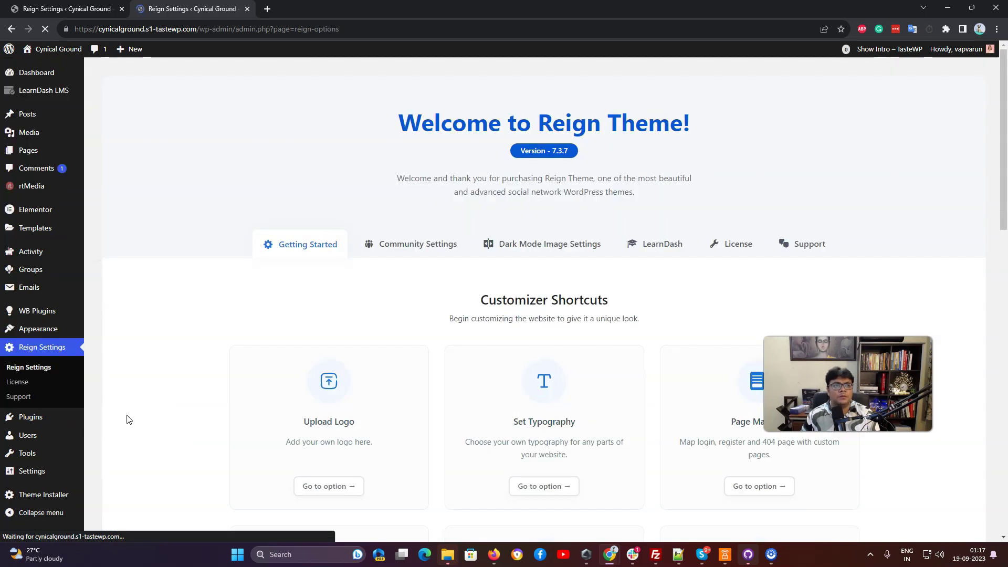
pyautogui.click(668, 248)
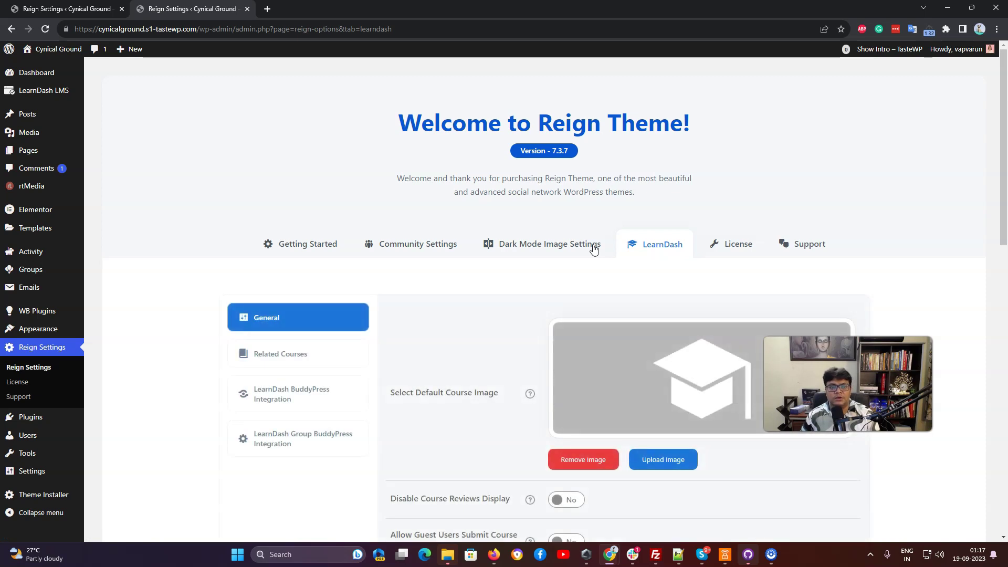
pyautogui.click(327, 387)
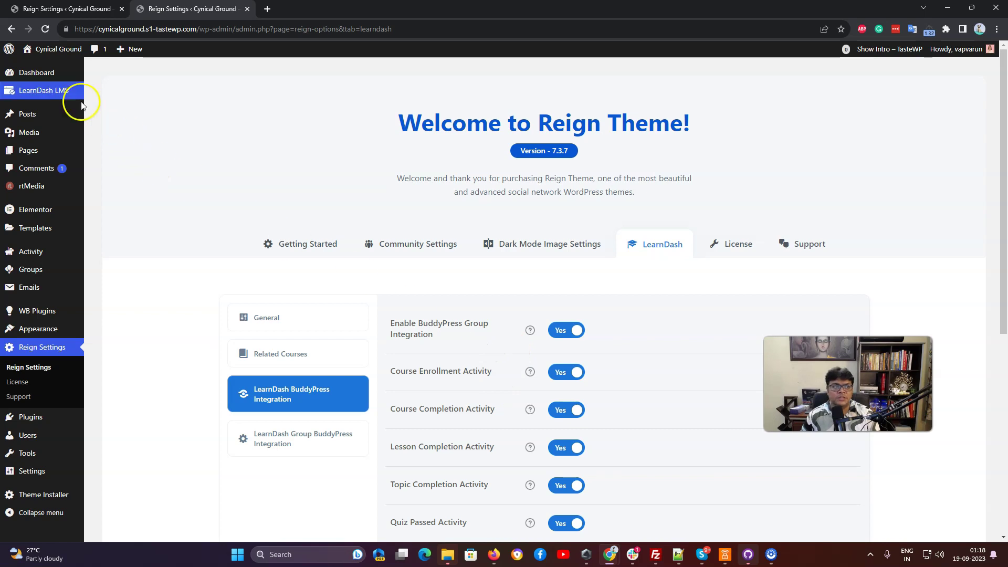
# Step: Open the LearnDash course list in a new tab and edit the health and fitness course
pyautogui.moveTo(73, 92)
pyautogui.middleClick(157, 121)
pyautogui.click(290, 9)
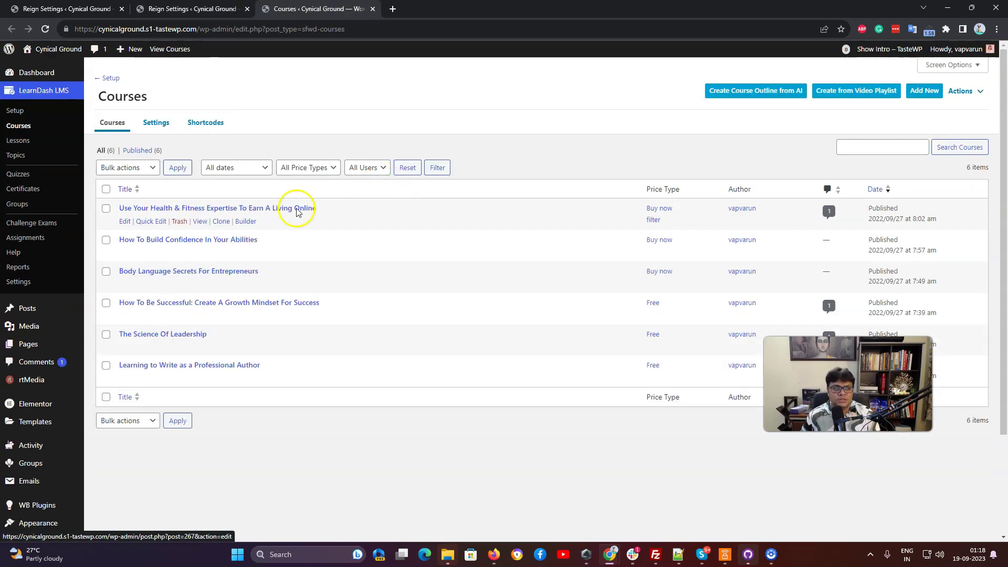
pyautogui.click(124, 221)
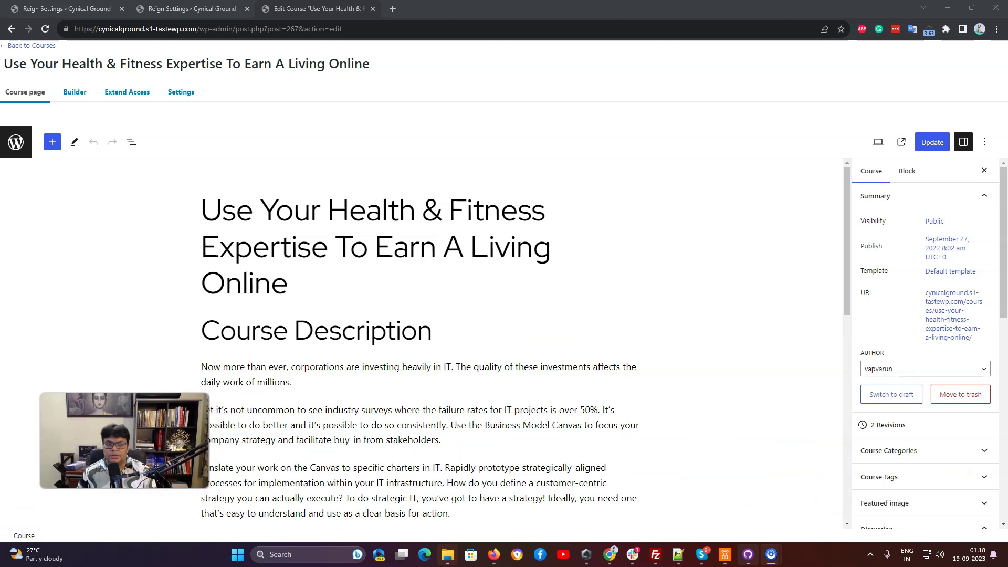
# Step: Examine the course's LearnDash BuddyPress Activities, Course Layout and Course Cover Image options, collapsing the Associated Content box
pyautogui.scroll(-10, 956, 391)
pyautogui.scroll(1, 944, 342)
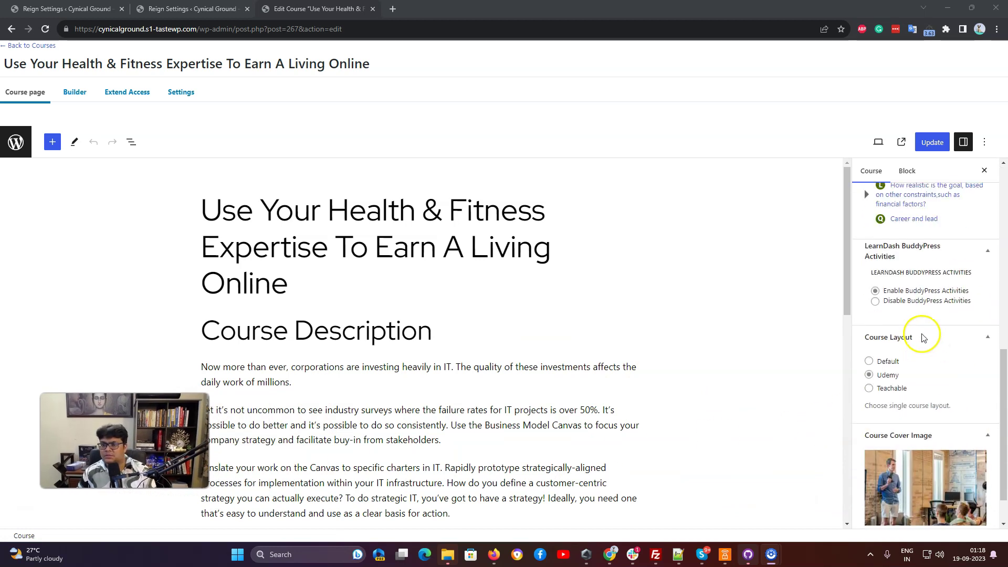
pyautogui.scroll(-2, 922, 336)
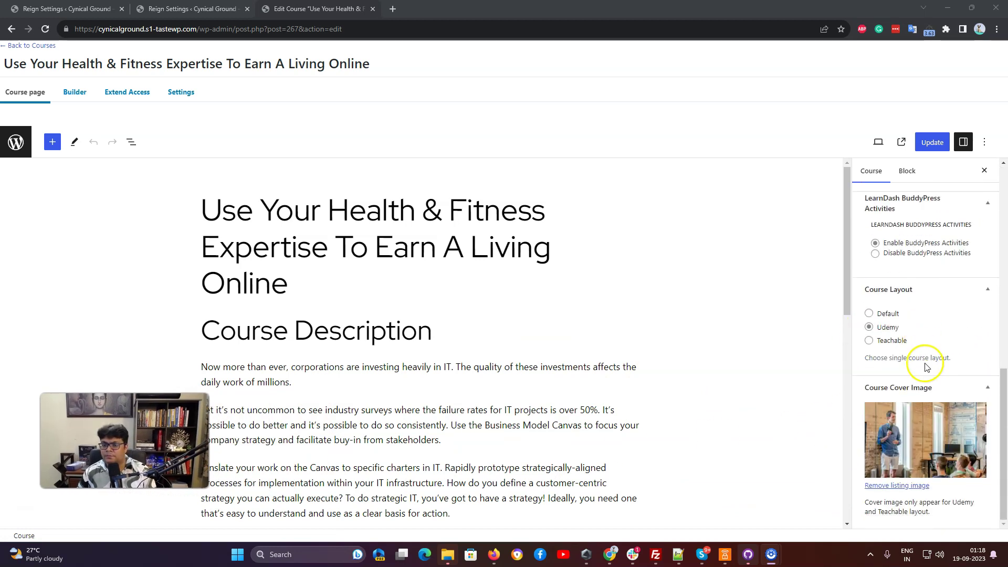
pyautogui.scroll(6, 925, 366)
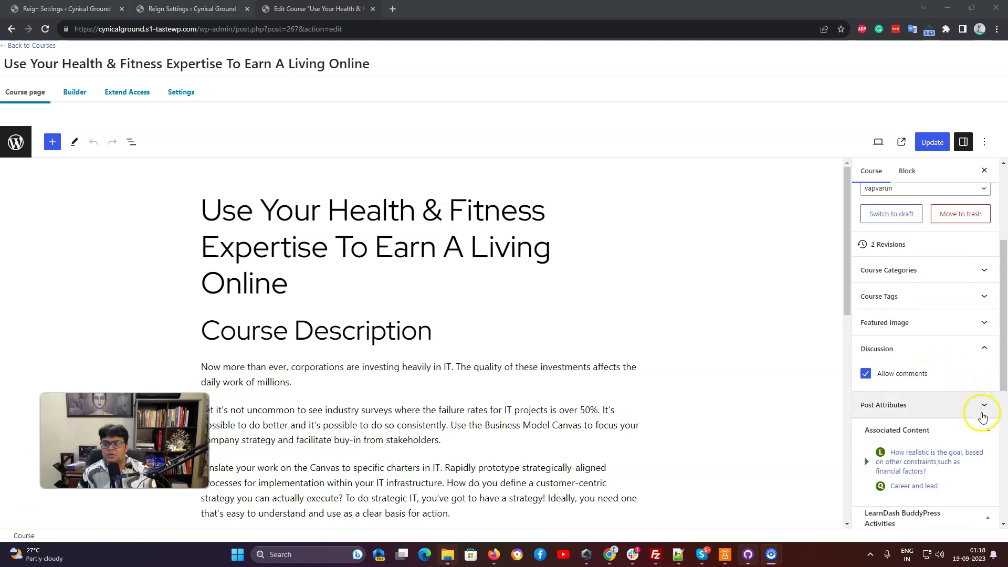
pyautogui.scroll(-2, 989, 430)
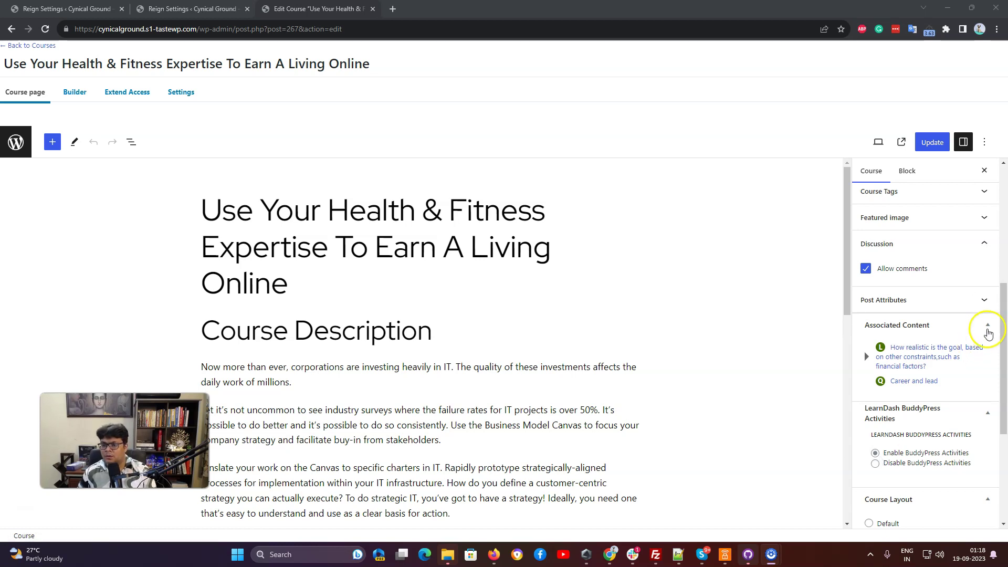
pyautogui.click(988, 326)
pyautogui.scroll(-3, 950, 377)
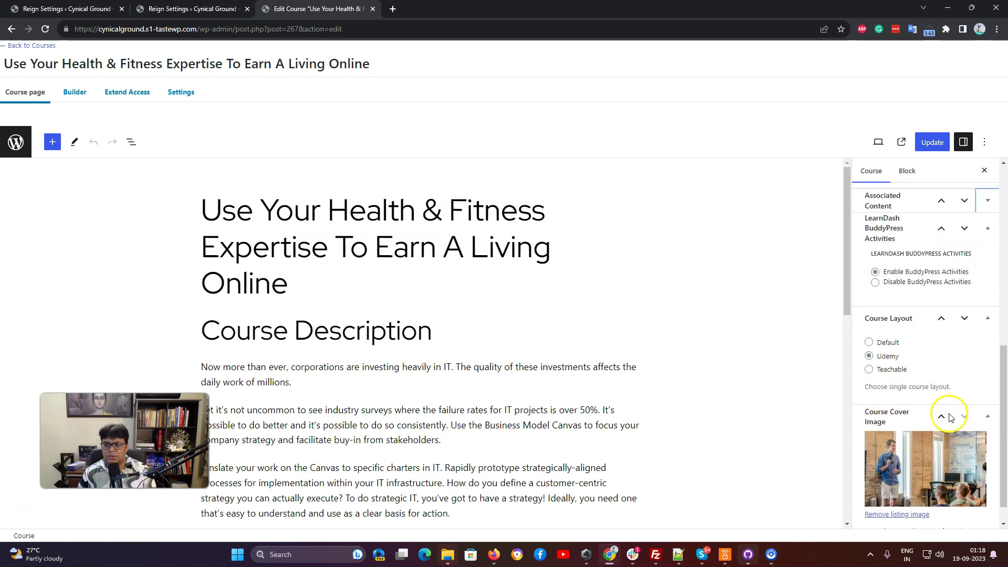
pyautogui.scroll(5, 939, 407)
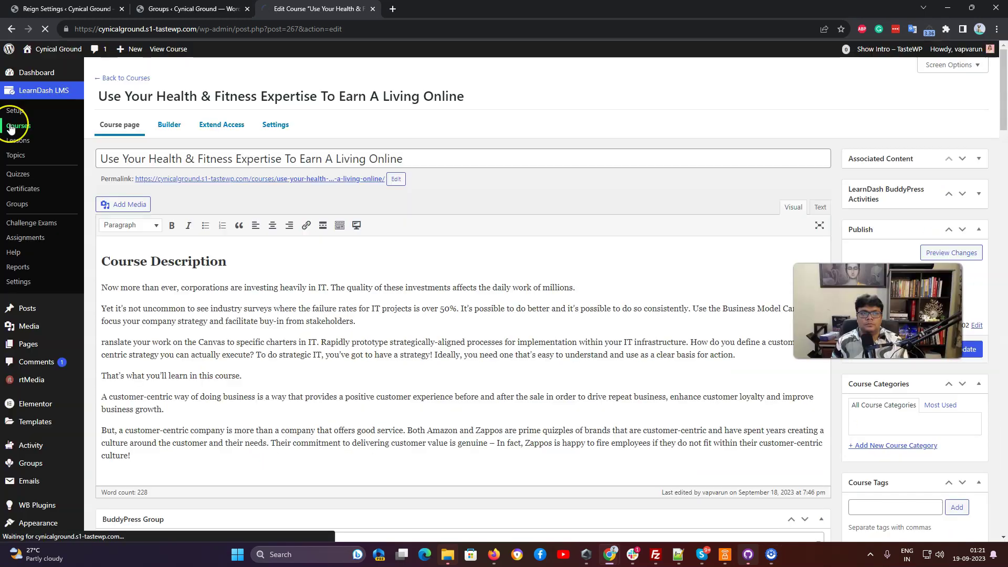
# Step: Return to the LearnDash course list and reopen the health and fitness course for editing
pyautogui.click(10, 127)
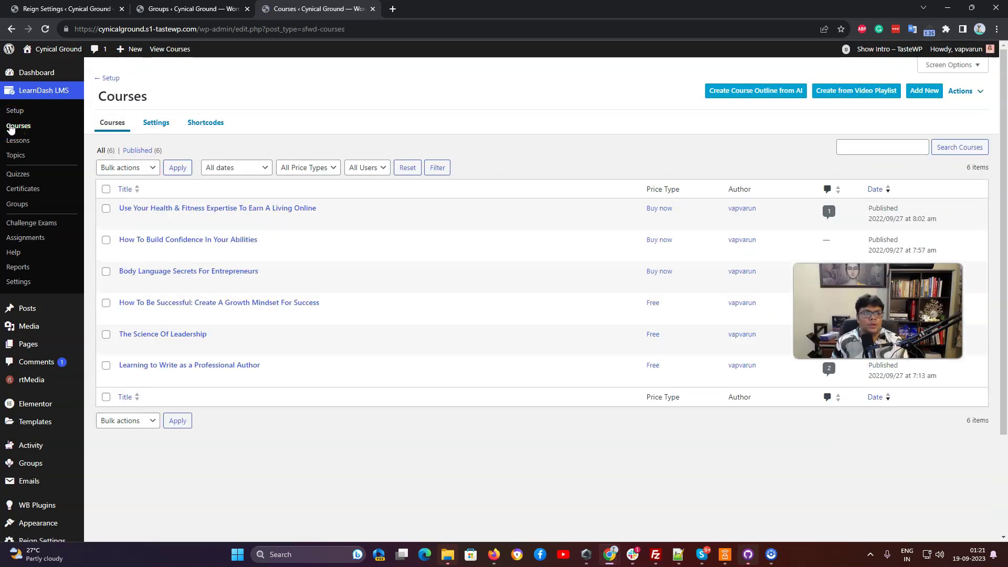
pyautogui.click(124, 220)
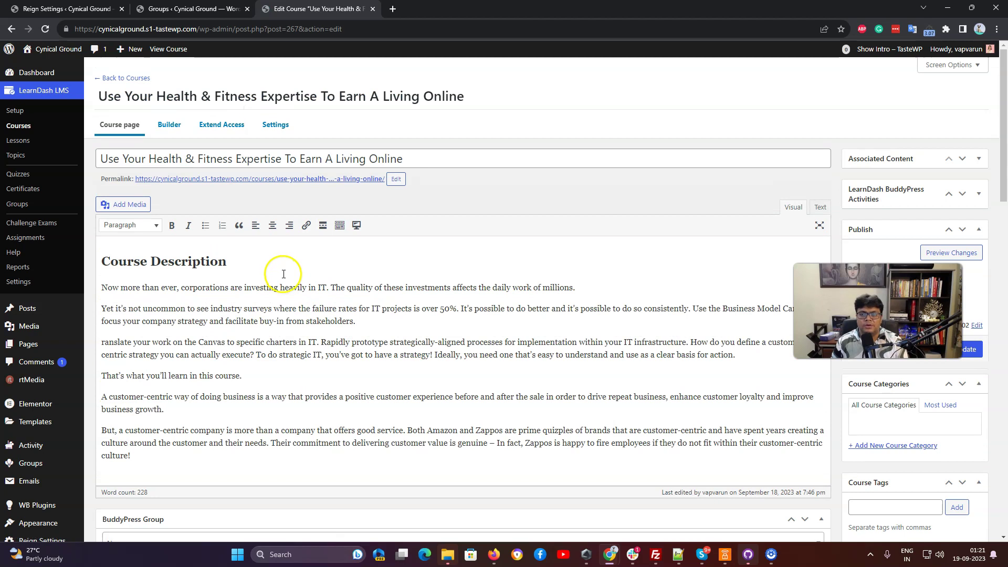
# Step: Copy the course title and view the BuddyPress groups available for association with the course
pyautogui.scroll(-5, 281, 273)
pyautogui.click(250, 234)
pyautogui.scroll(8, 203, 297)
pyautogui.moveTo(464, 96); pyautogui.dragTo(120, 96)
pyautogui.rightClick(127, 96)
pyautogui.click(150, 103)
pyautogui.scroll(-5, 447, 210)
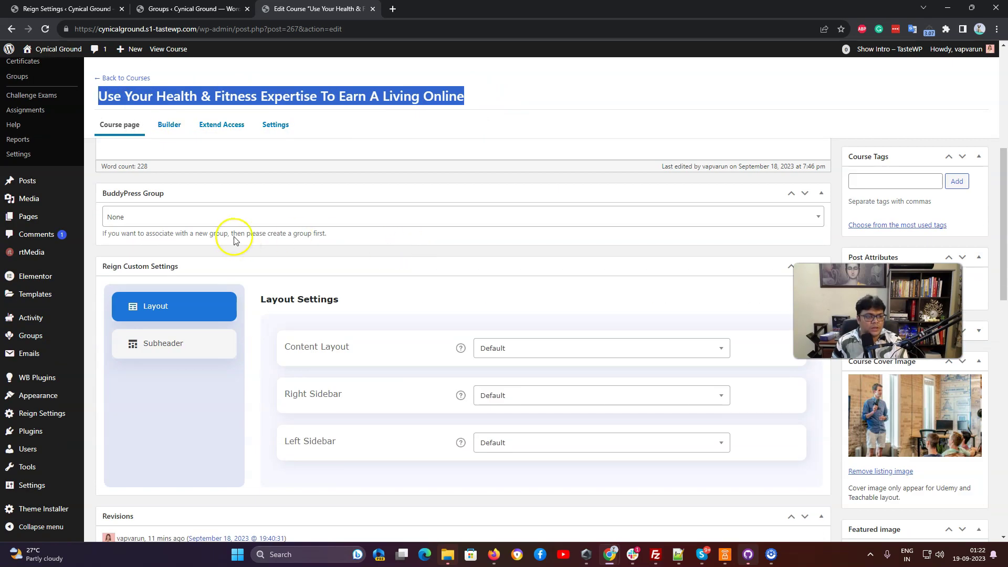
pyautogui.click(179, 217)
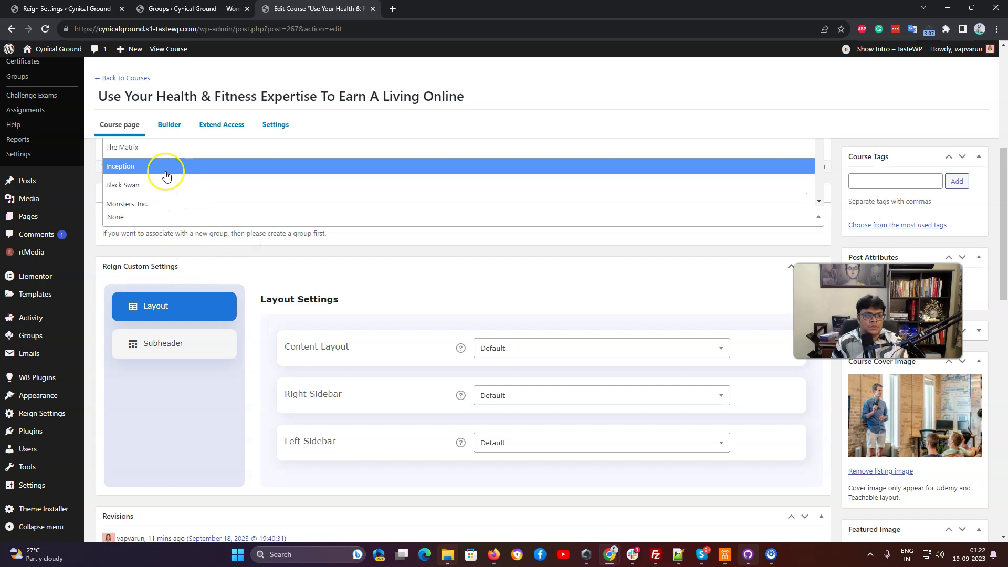
# Step: In the course settings, assign the third through eighth users in the Course Users list to the course and save it
pyautogui.click(275, 124)
pyautogui.scroll(-10, 263, 315)
pyautogui.scroll(-8, 270, 268)
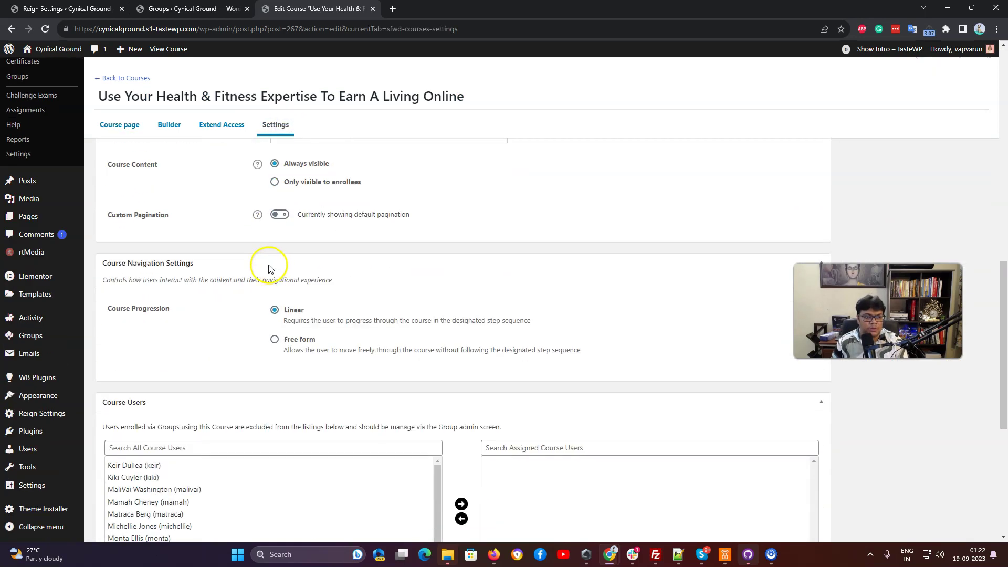
pyautogui.moveTo(176, 198); pyautogui.dragTo(185, 243)
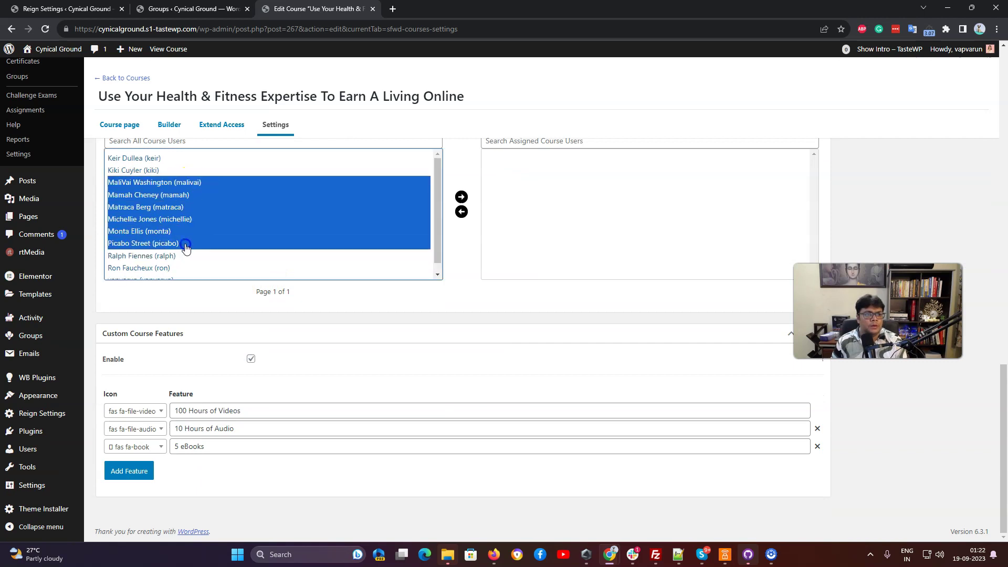
pyautogui.click(462, 197)
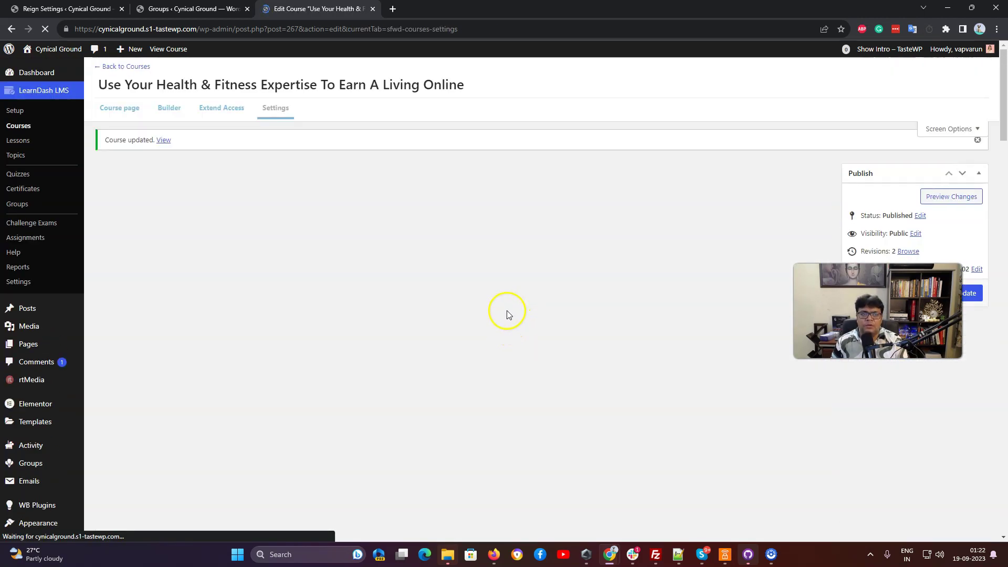
pyautogui.scroll(-4, 448, 311)
pyautogui.scroll(-12, 447, 312)
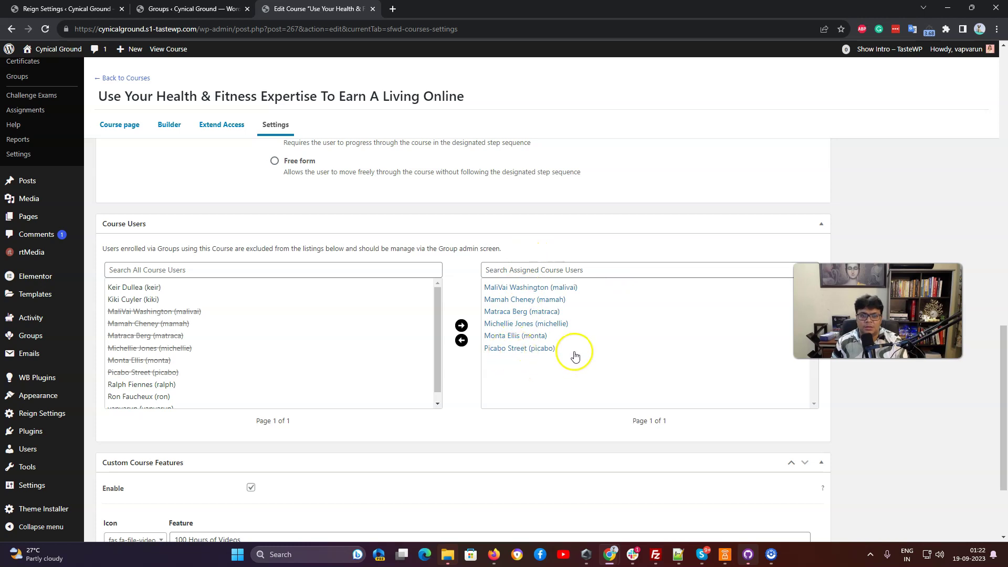
# Step: Associate the course with The Matrix BuddyPress group, accept the removal of its existing users, and update the course
pyautogui.scroll(8, 344, 270)
pyautogui.scroll(3, 94, 155)
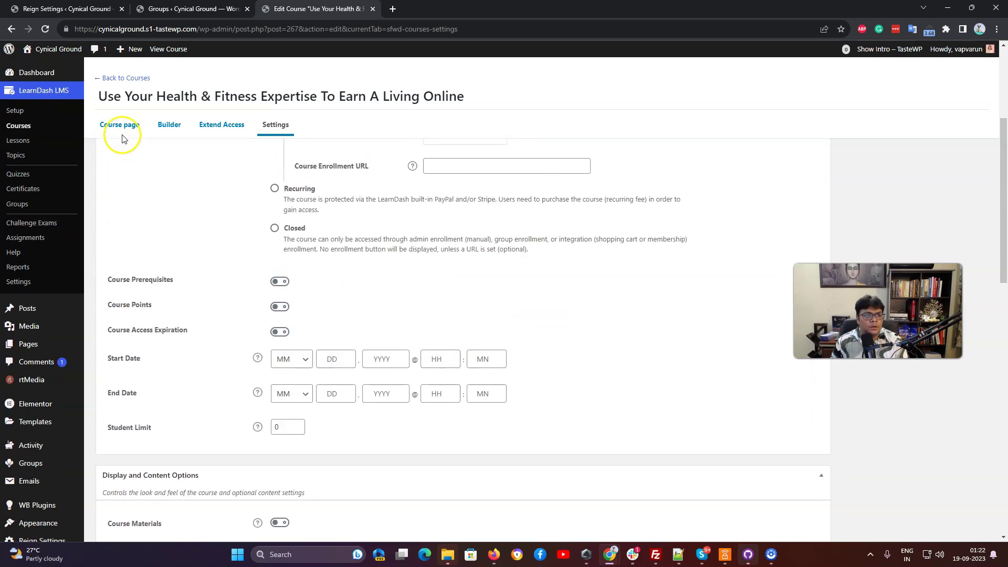
pyautogui.click(119, 126)
pyautogui.scroll(-10, 265, 237)
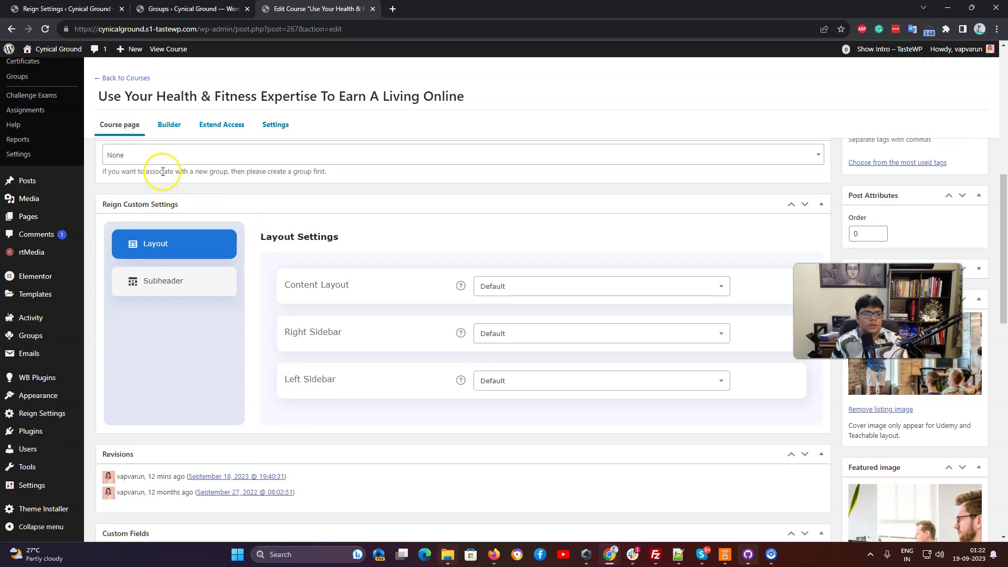
pyautogui.click(163, 163)
pyautogui.click(167, 232)
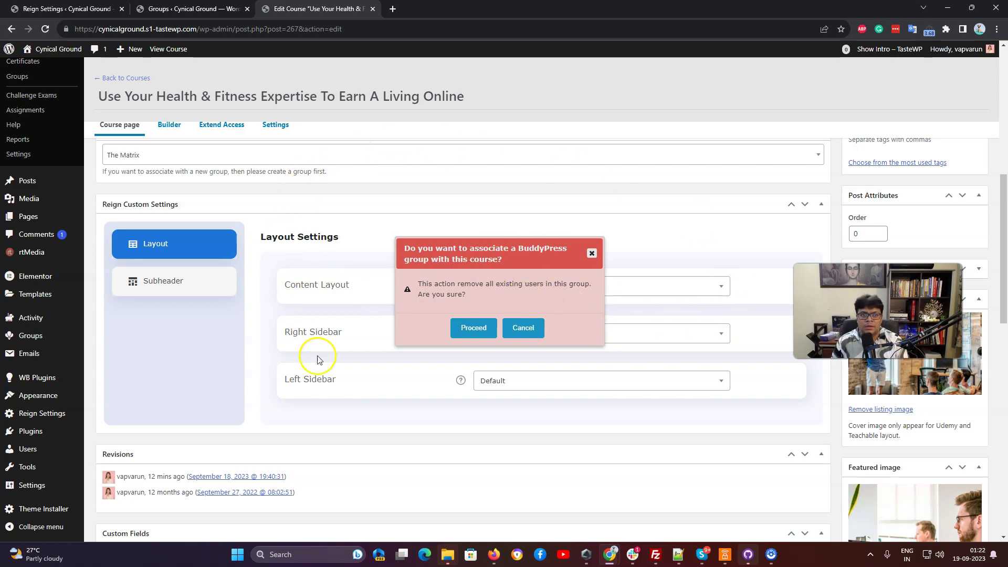
pyautogui.click(473, 329)
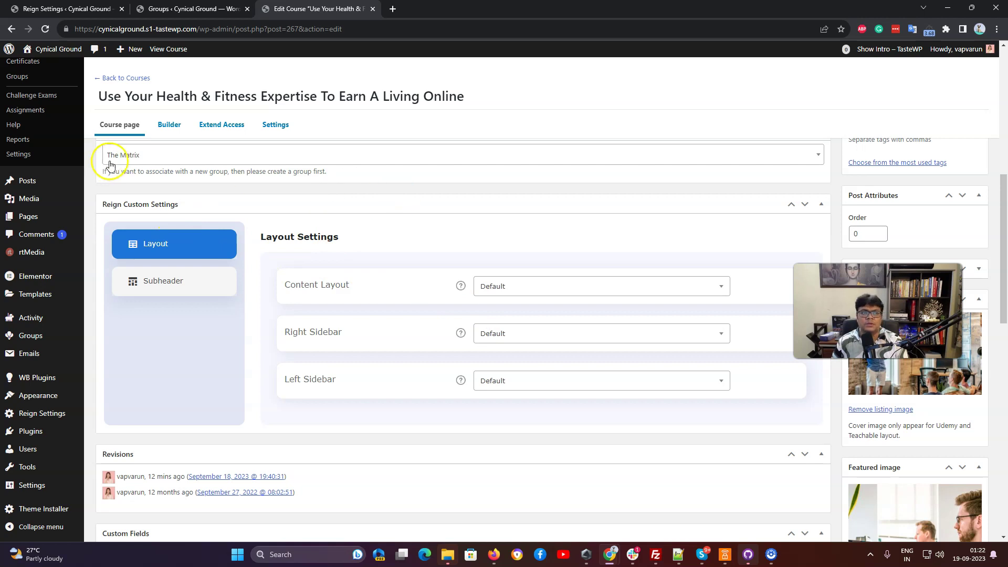
pyautogui.scroll(-7, 922, 315)
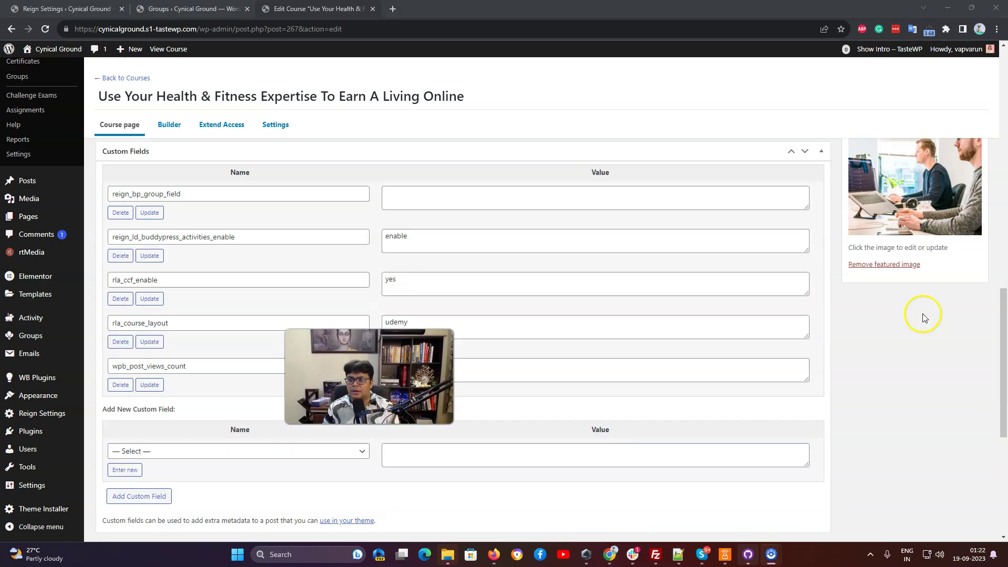
pyautogui.scroll(15, 938, 301)
pyautogui.click(965, 379)
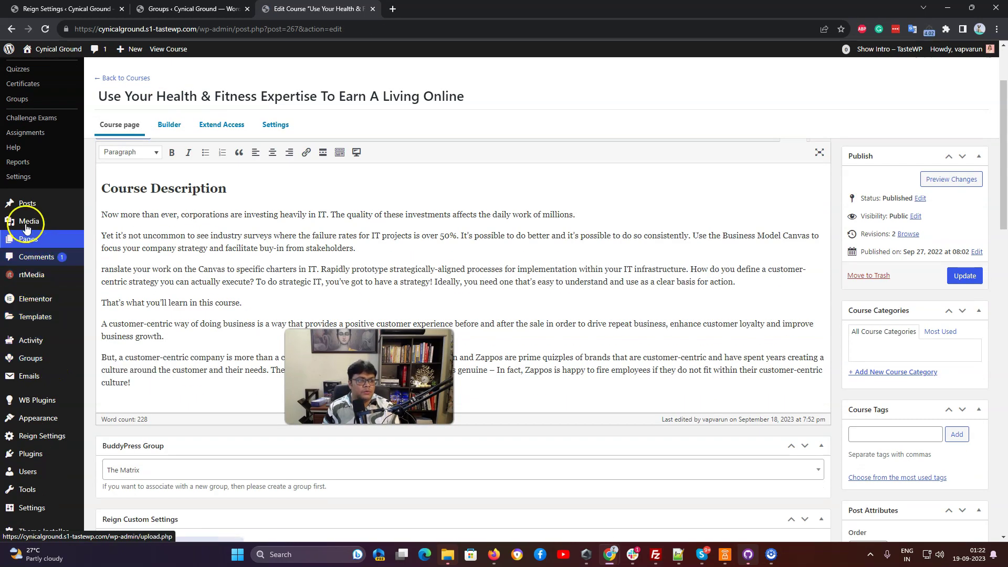
# Step: Open the BuddyPress groups list, view The Matrix group on the site and look through its activity feed
pyautogui.moveTo(35, 224)
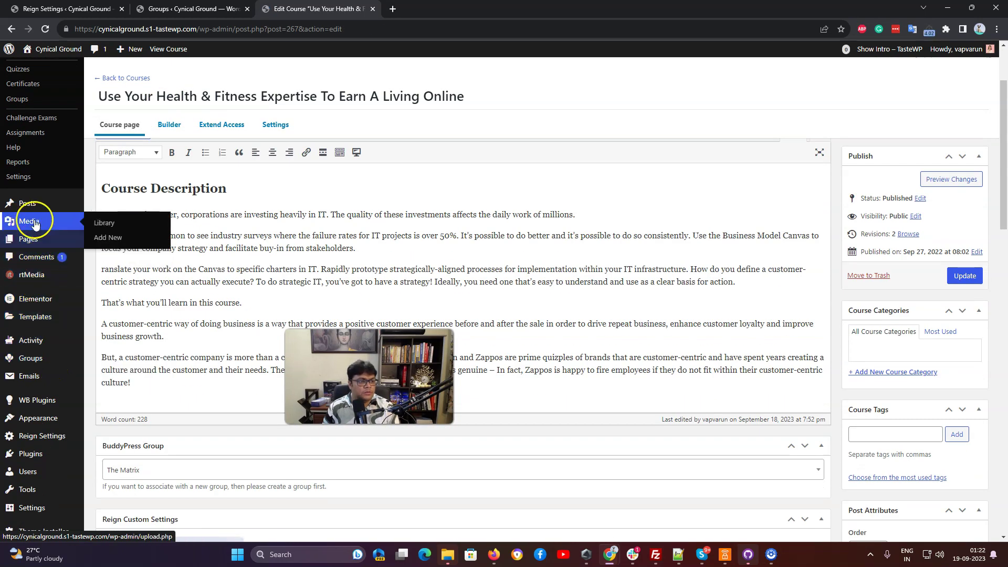
pyautogui.click(31, 358)
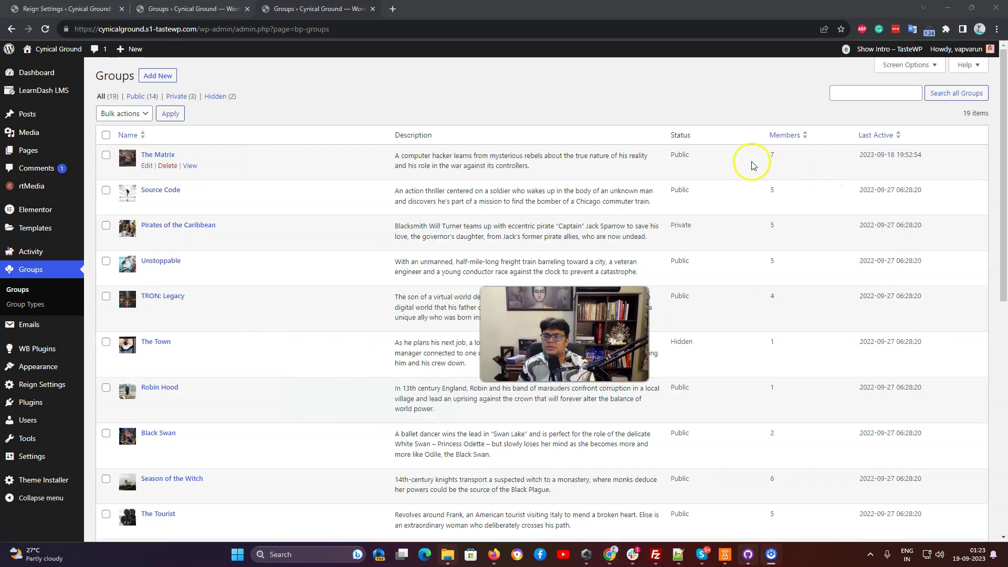
pyautogui.click(190, 166)
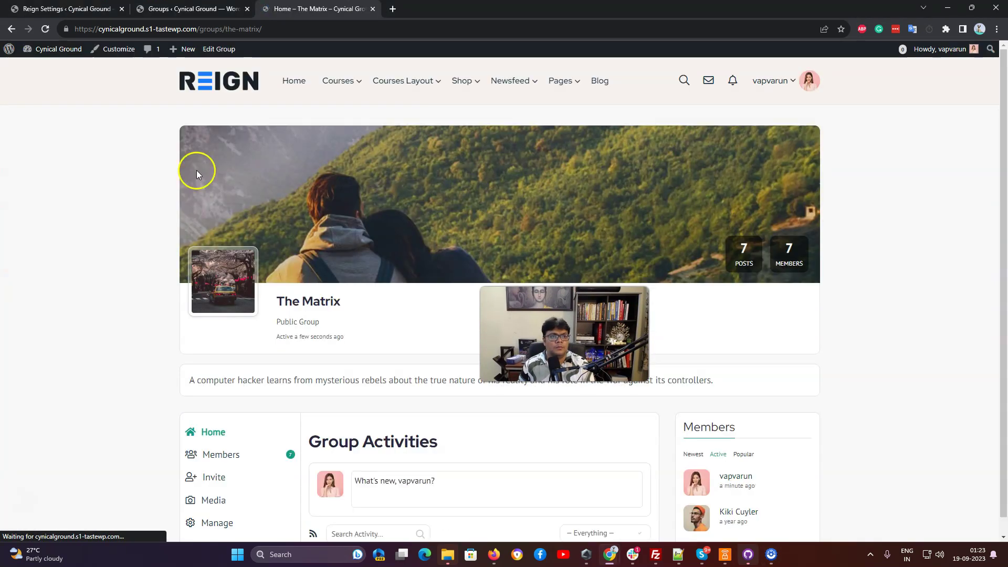
pyautogui.scroll(-8, 462, 252)
pyautogui.moveTo(499, 292); pyautogui.dragTo(635, 256)
pyautogui.scroll(4, 479, 269)
pyautogui.scroll(-8, 382, 315)
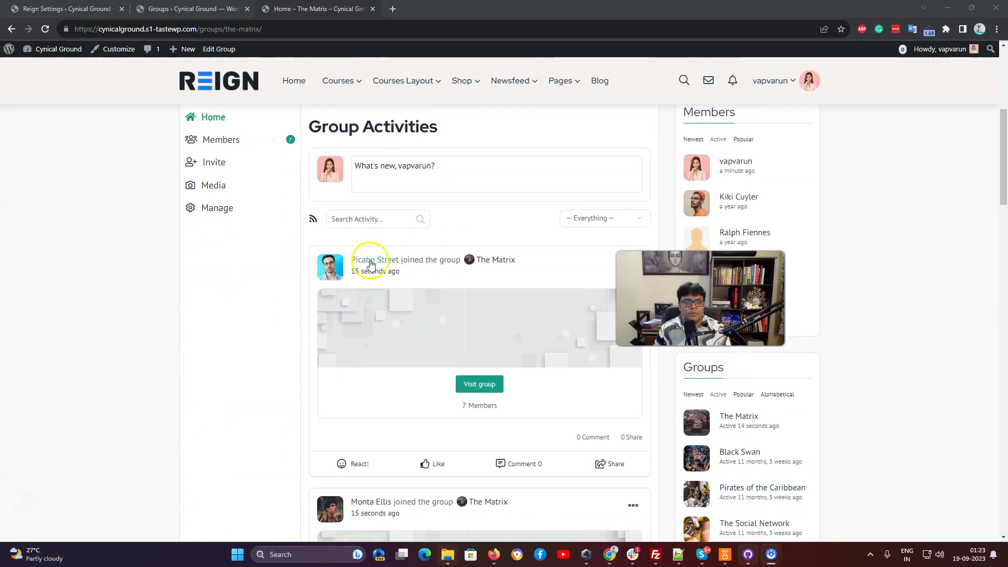
pyautogui.scroll(8, 226, 231)
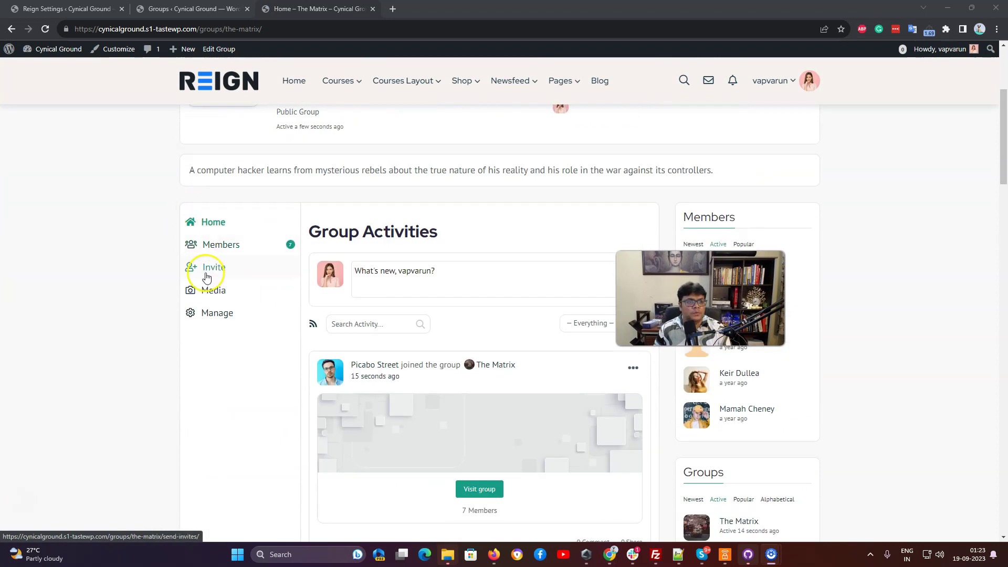
# Step: Open The Matrix group's membership list and look through all its members
pyautogui.click(219, 247)
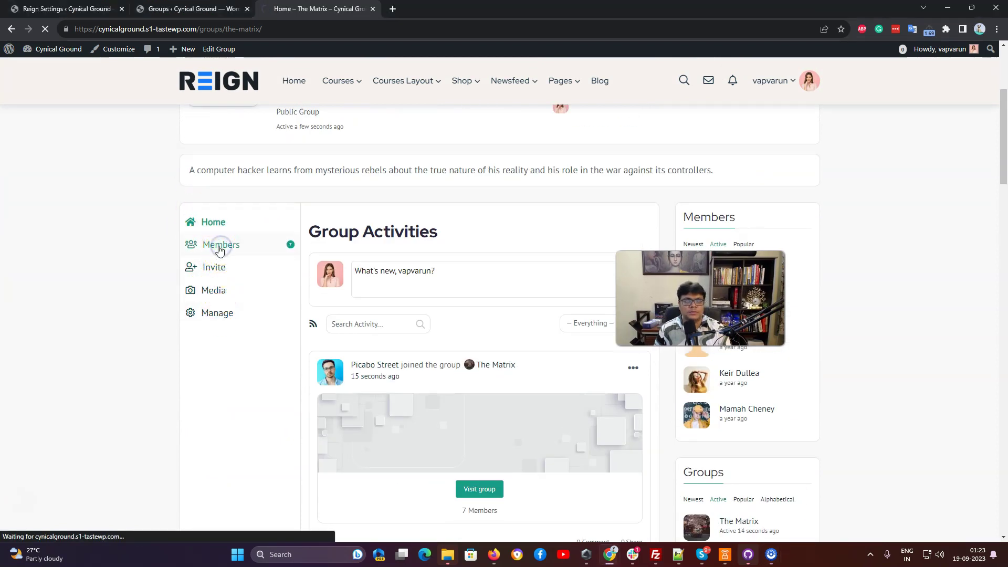
pyautogui.scroll(-8, 574, 326)
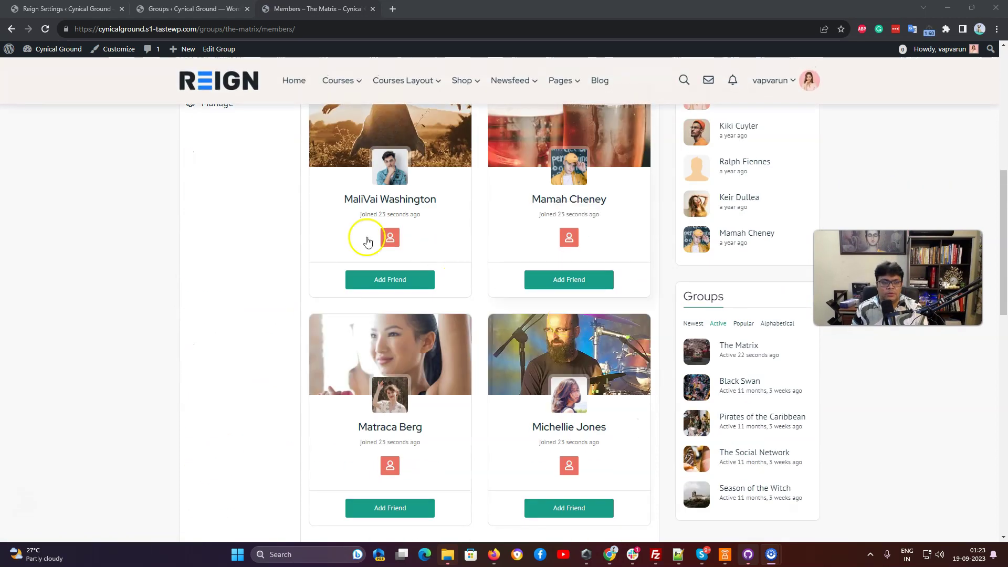
pyautogui.scroll(-4, 449, 265)
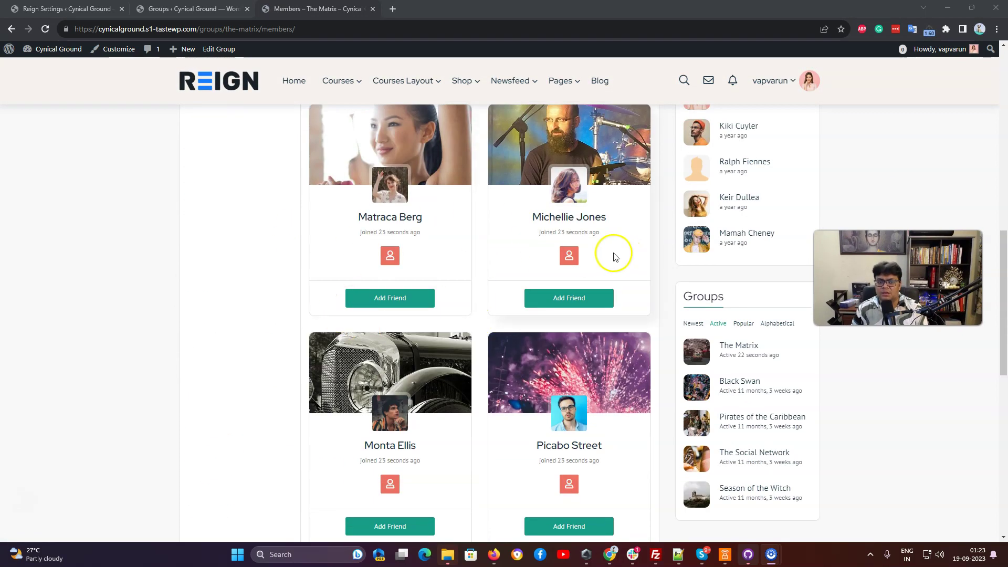
pyautogui.scroll(-4, 289, 301)
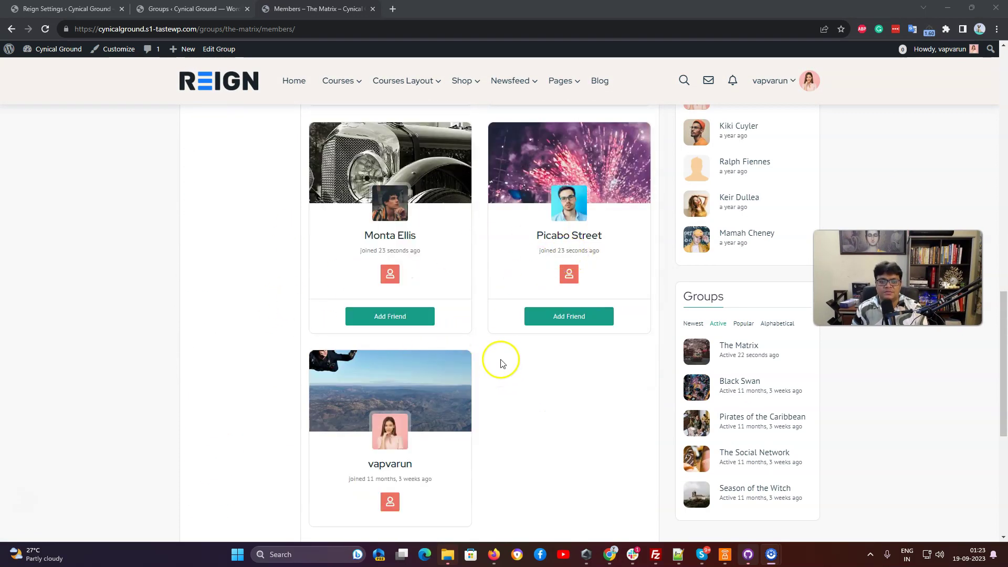
pyautogui.scroll(15, 500, 363)
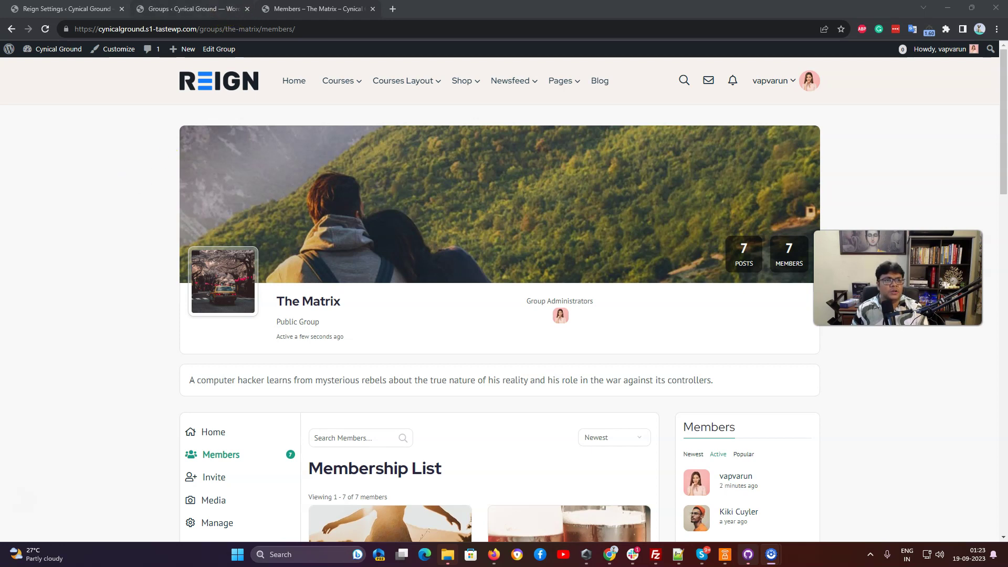
# Step: Return to the admin groups browser tab and open the LearnDash Groups page
pyautogui.click(194, 9)
pyautogui.moveTo(45, 91)
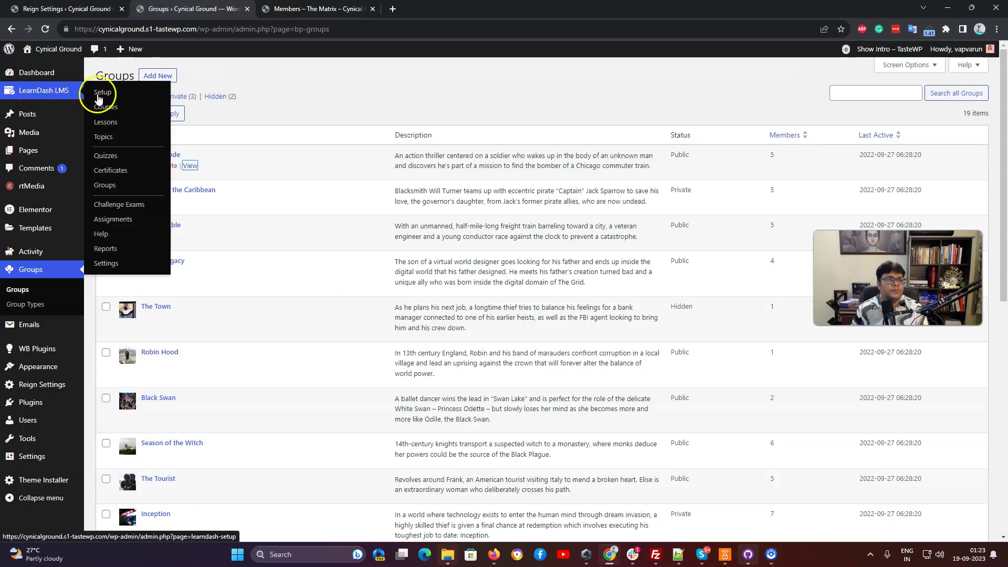
pyautogui.click(112, 187)
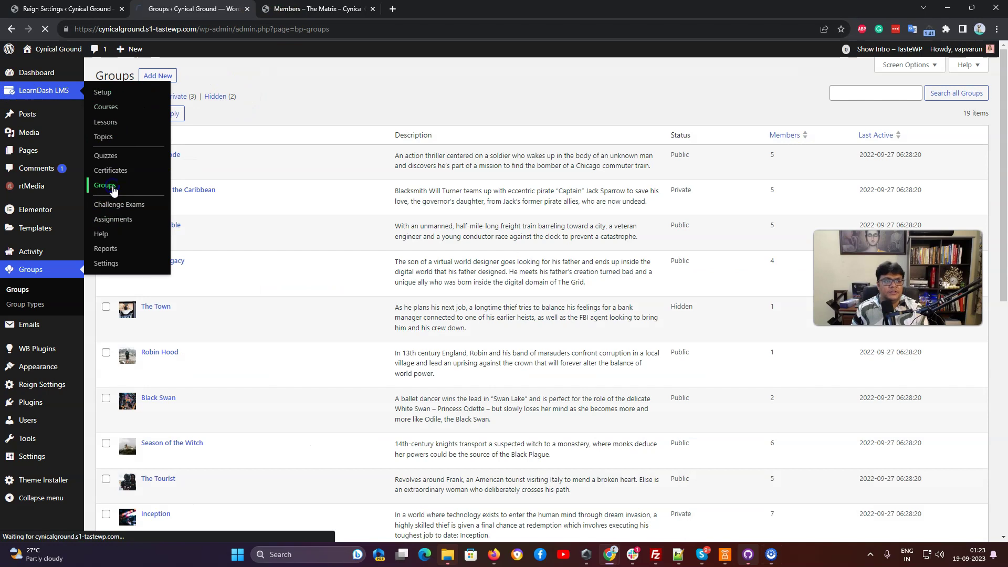
pyautogui.scroll(-2, 33, 326)
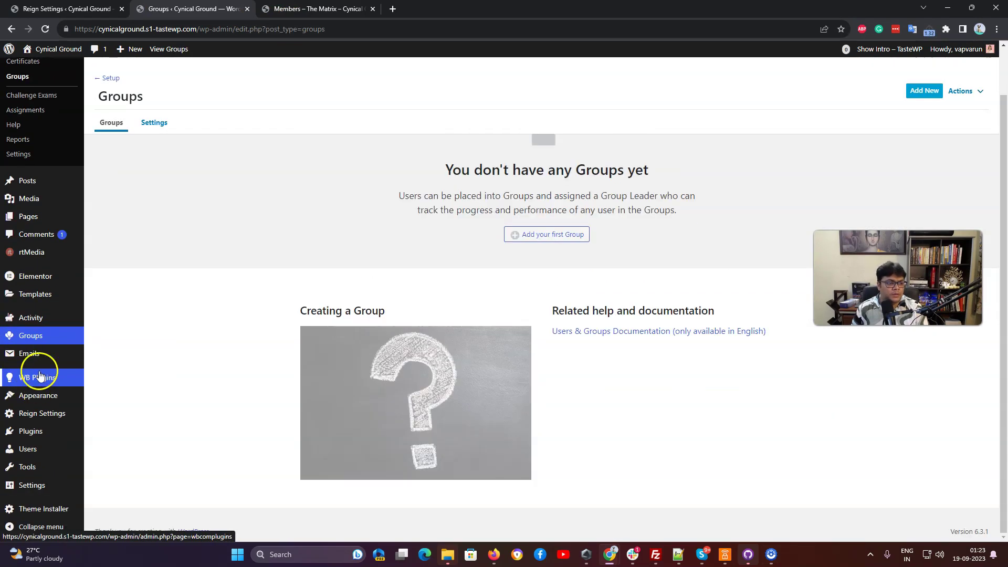
# Step: Open the Reign theme's LearnDash settings and review the LearnDash Group BuddyPress Integration options
pyautogui.moveTo(37, 376)
pyautogui.moveTo(51, 411)
pyautogui.click(125, 414)
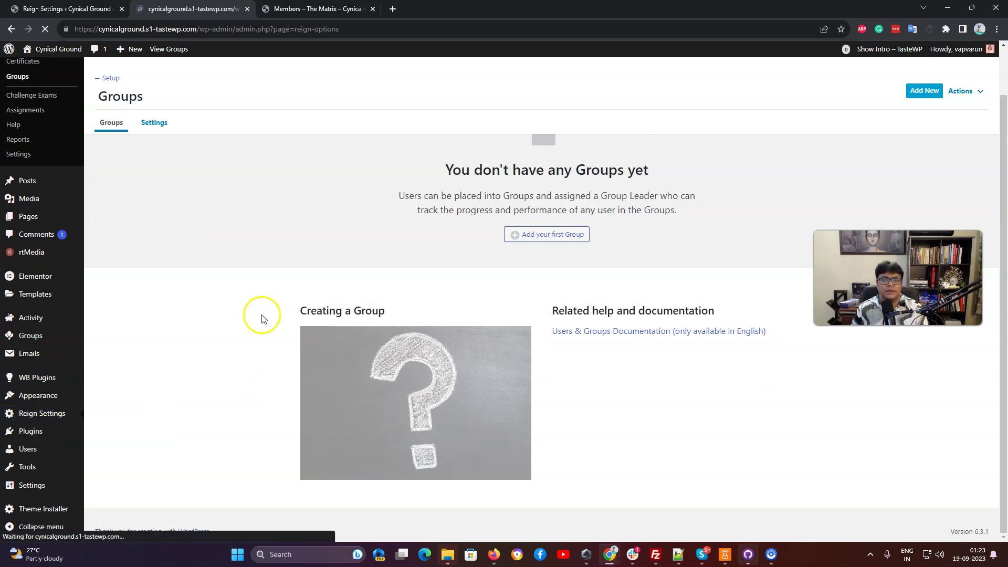
pyautogui.scroll(-4, 394, 300)
pyautogui.scroll(2, 586, 195)
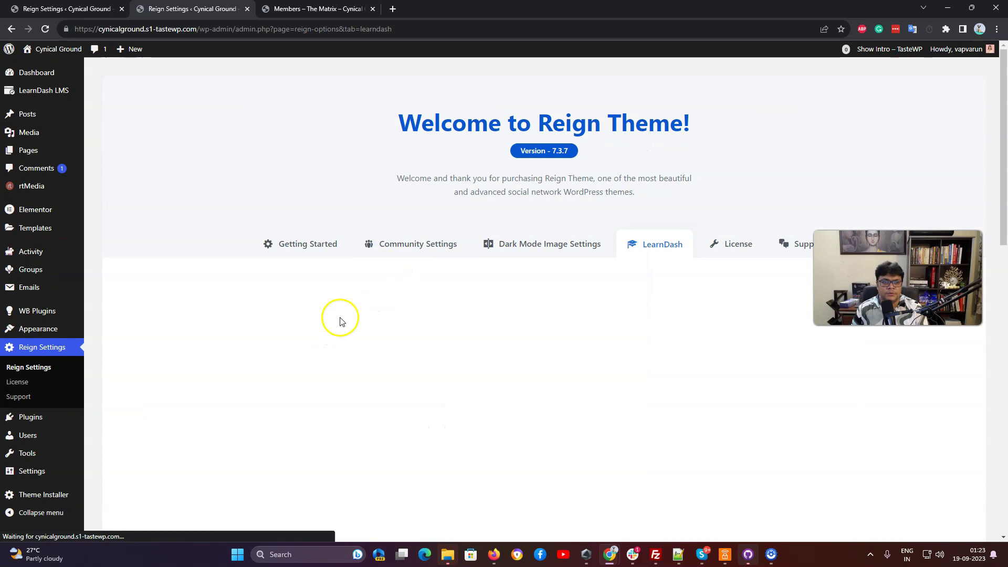
pyautogui.scroll(-4, 362, 320)
pyautogui.click(305, 232)
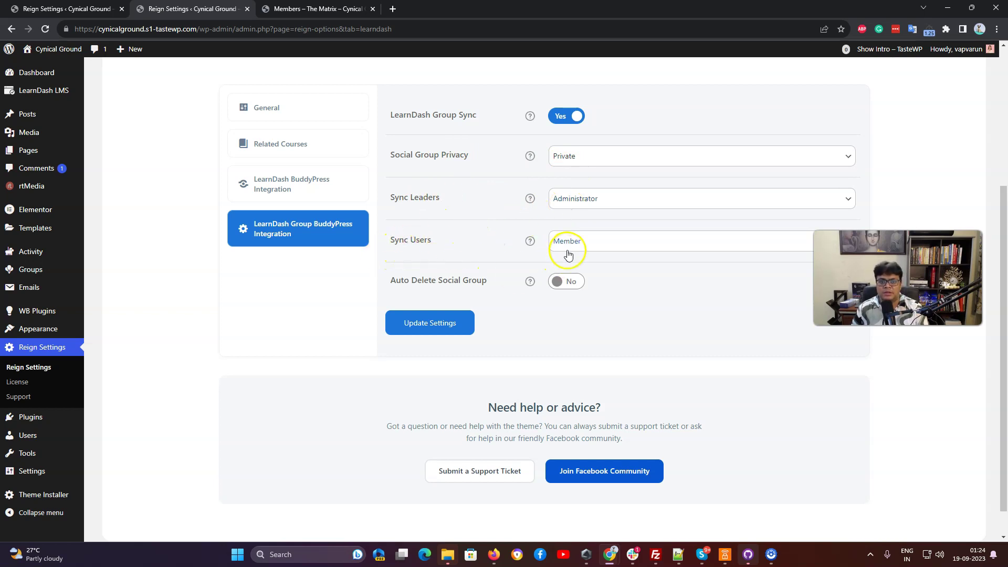
# Step: Return to the LearnDash Groups page and start adding the first group
pyautogui.scroll(4, 449, 265)
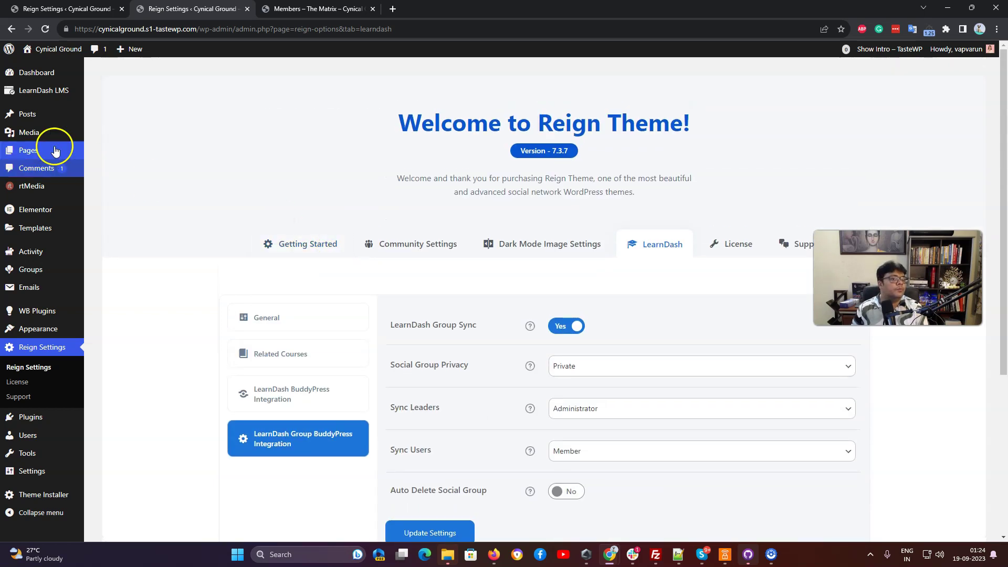
pyautogui.moveTo(61, 91)
pyautogui.click(114, 187)
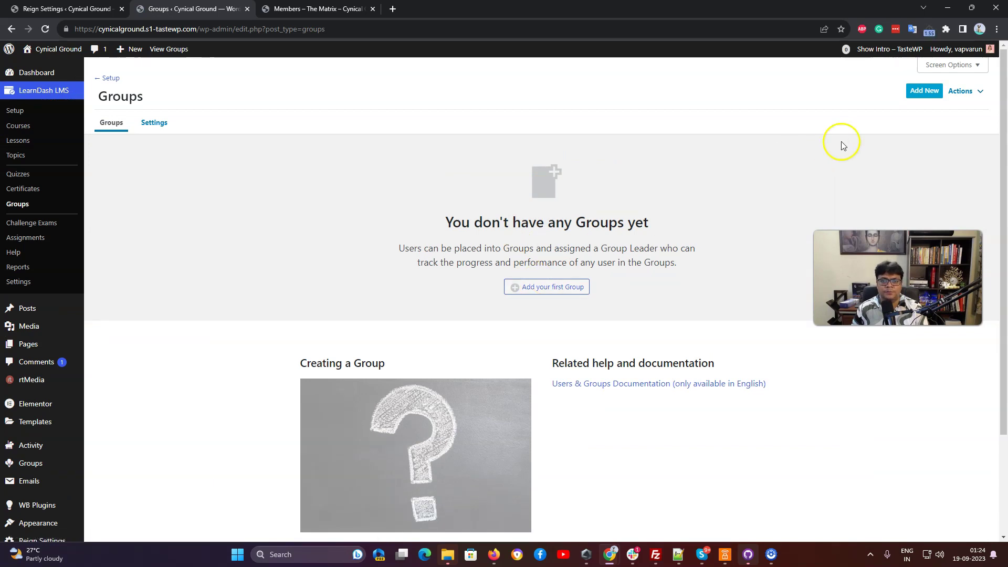
pyautogui.click(565, 286)
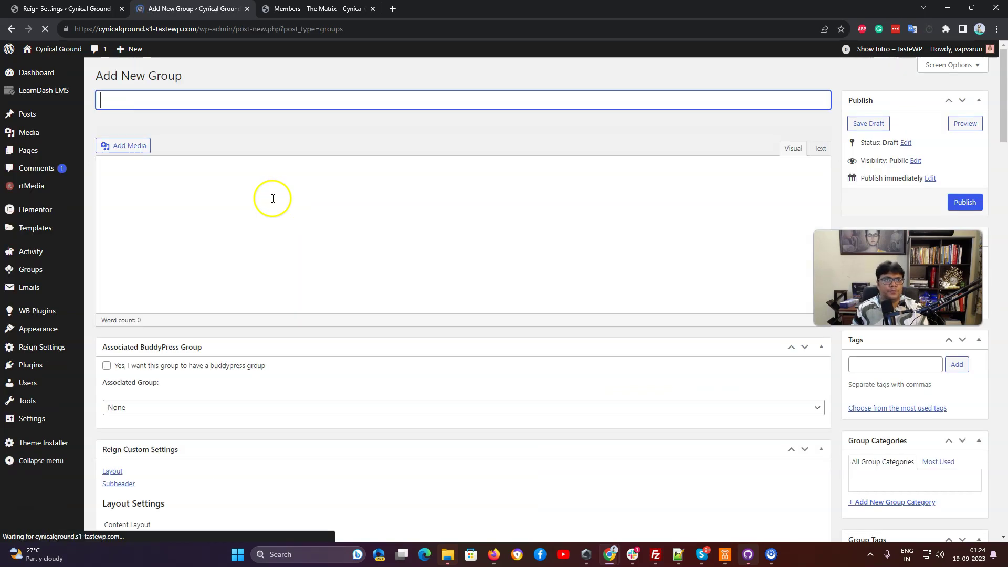
# Step: In the browser tab with The Matrix's members, go to the site's groups directory by shortening the address to /groups/
pyautogui.click(315, 9)
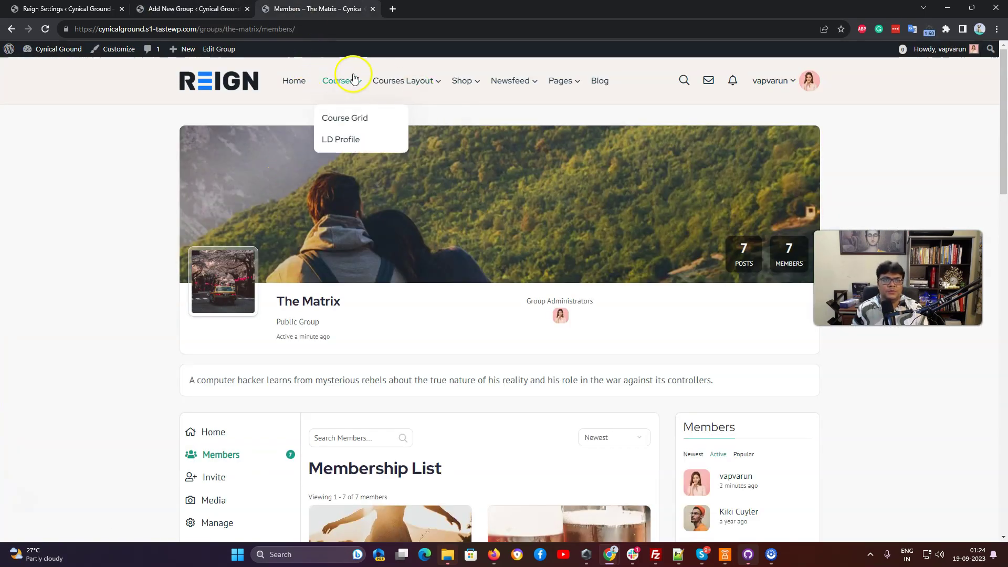
pyautogui.scroll(-5, 276, 331)
pyautogui.scroll(5, 225, 207)
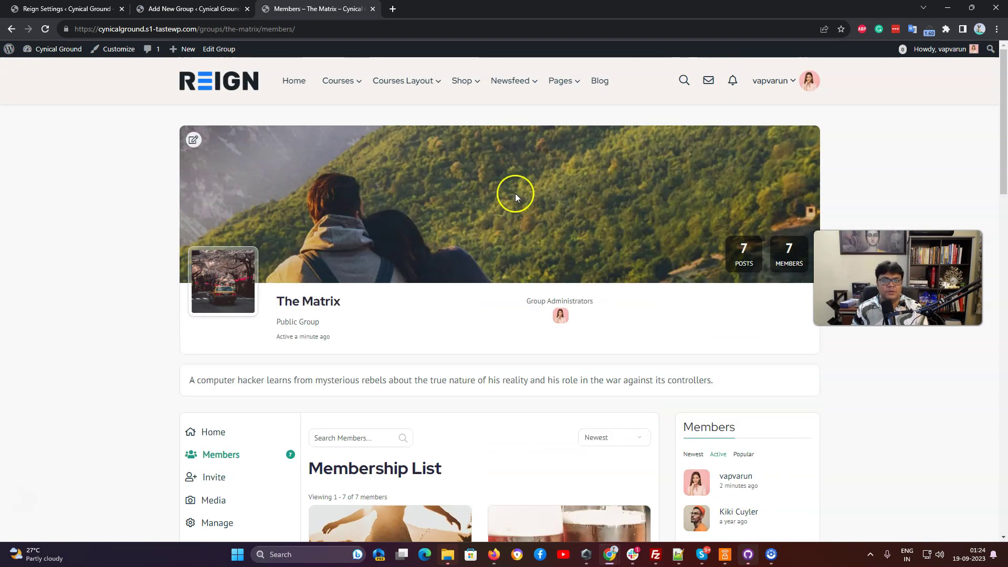
pyautogui.moveTo(226, 29); pyautogui.dragTo(566, 67)
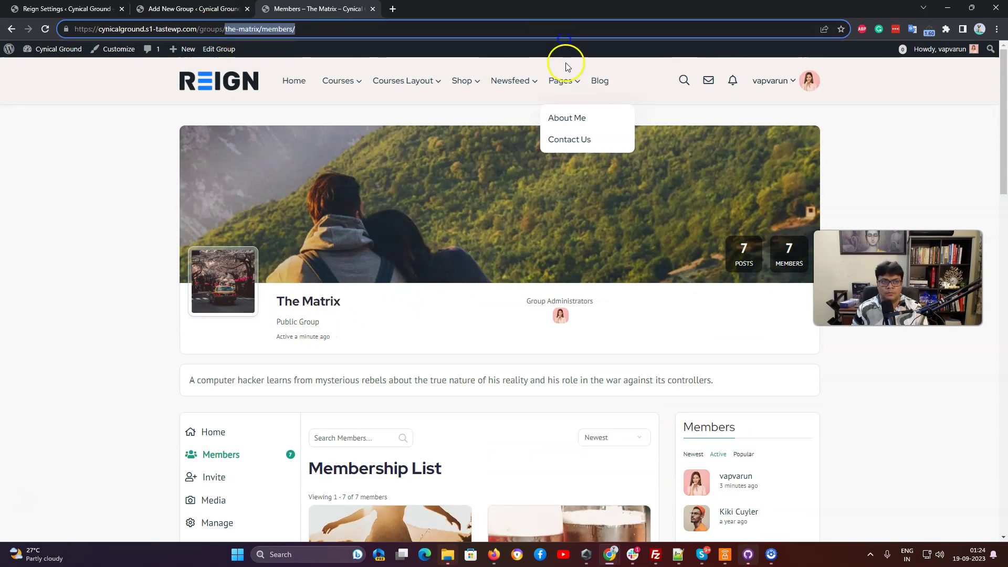
pyautogui.press('BackSpace')
pyautogui.press('Return')
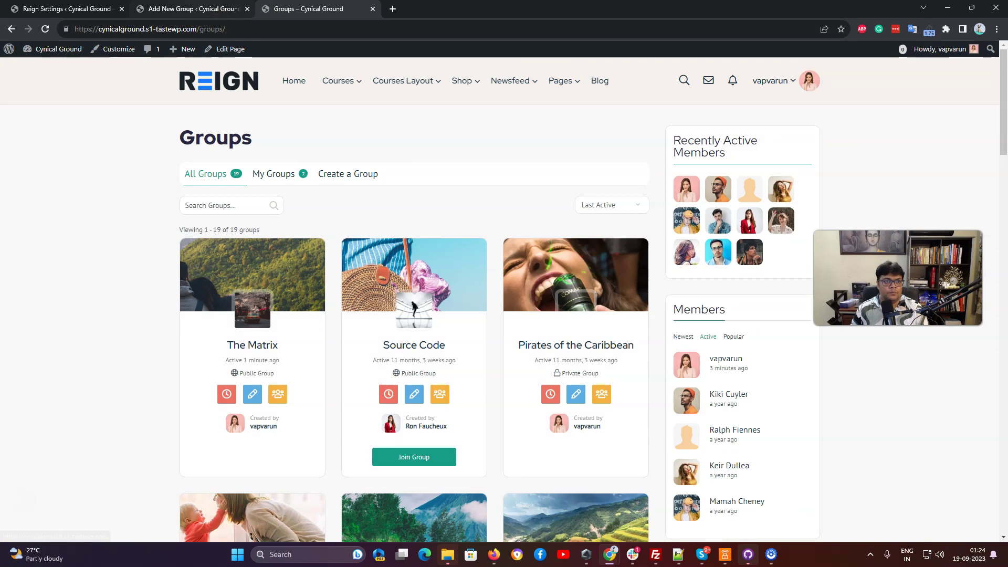
# Step: Title the new LearnDash group Sample Group and copy the About Us paragraph from the groups directory's footer as its description
pyautogui.hotkey('ctrl', 'shift', 'Tab')
pyautogui.write('Sa')
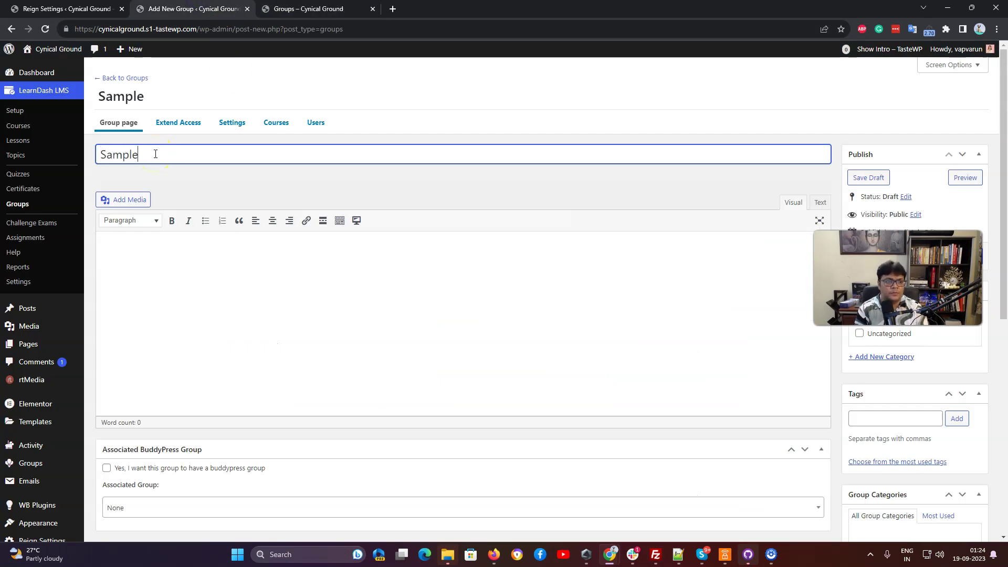
pyautogui.press('Tab')
pyautogui.hotkey('ctrl', 'Tab')
pyautogui.scroll(-7, 648, 252)
pyautogui.scroll(-10, 645, 291)
pyautogui.moveTo(258, 416); pyautogui.dragTo(169, 350)
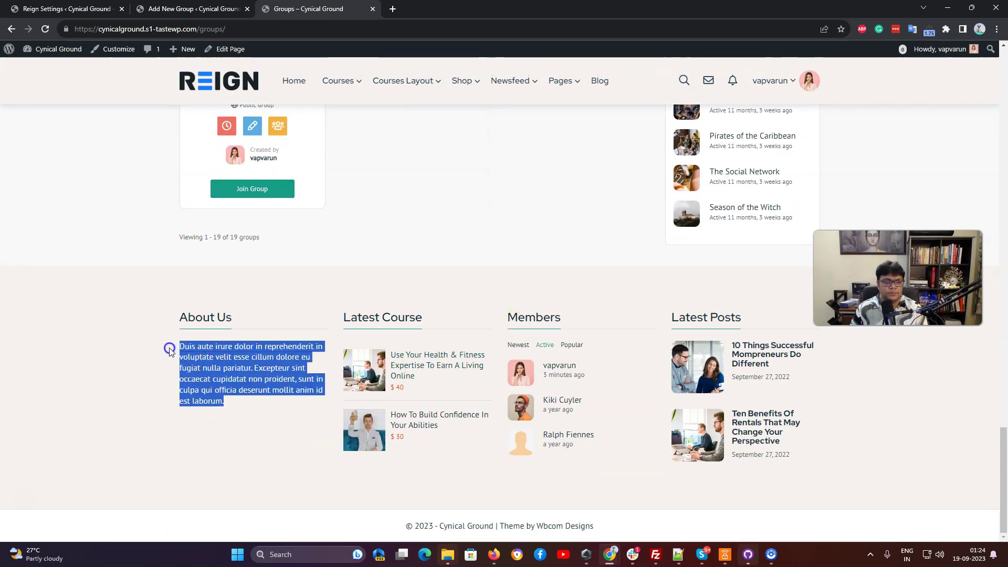
pyautogui.hotkey('ctrl', 'c')
pyautogui.hotkey('ctrl', 'shift', 'Tab')
pyautogui.hotkey('ctrl', 'v')
# Step: Set the Sample Group to have an associated BuddyPress group
pyautogui.scroll(-10, 218, 248)
pyautogui.scroll(4, 216, 227)
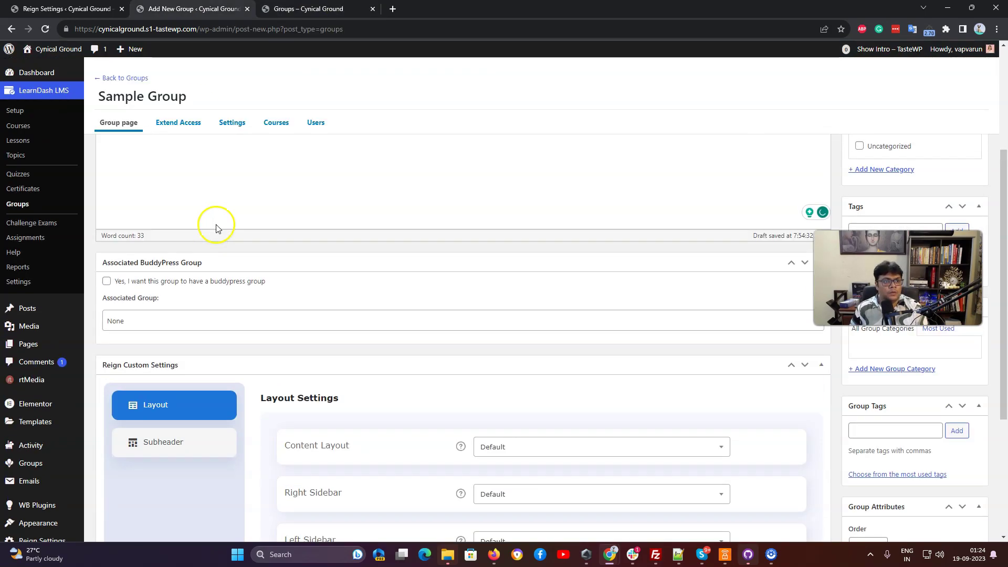
pyautogui.scroll(4, 225, 185)
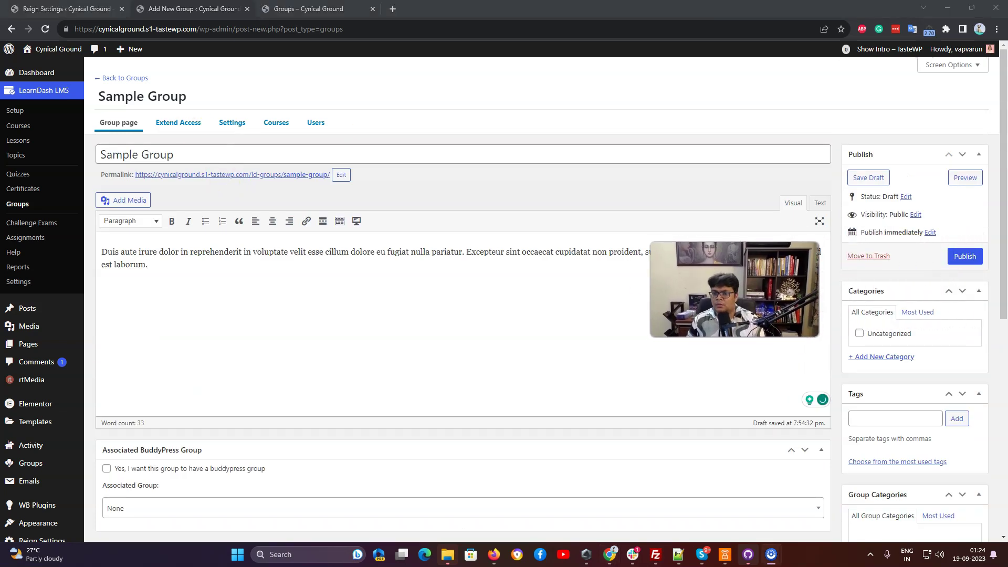
pyautogui.scroll(-4, 914, 333)
pyautogui.scroll(-4, 903, 366)
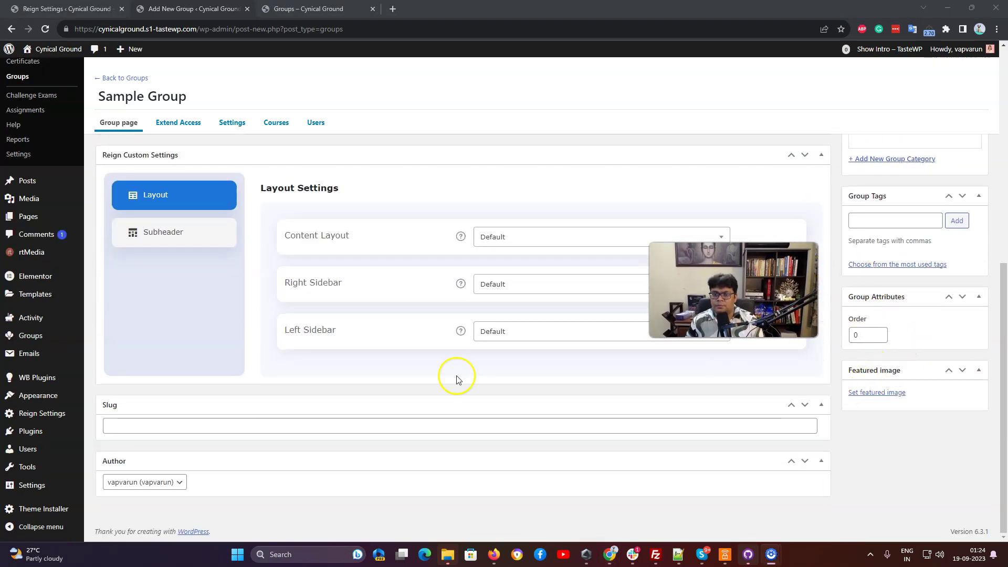
pyautogui.scroll(4, 353, 405)
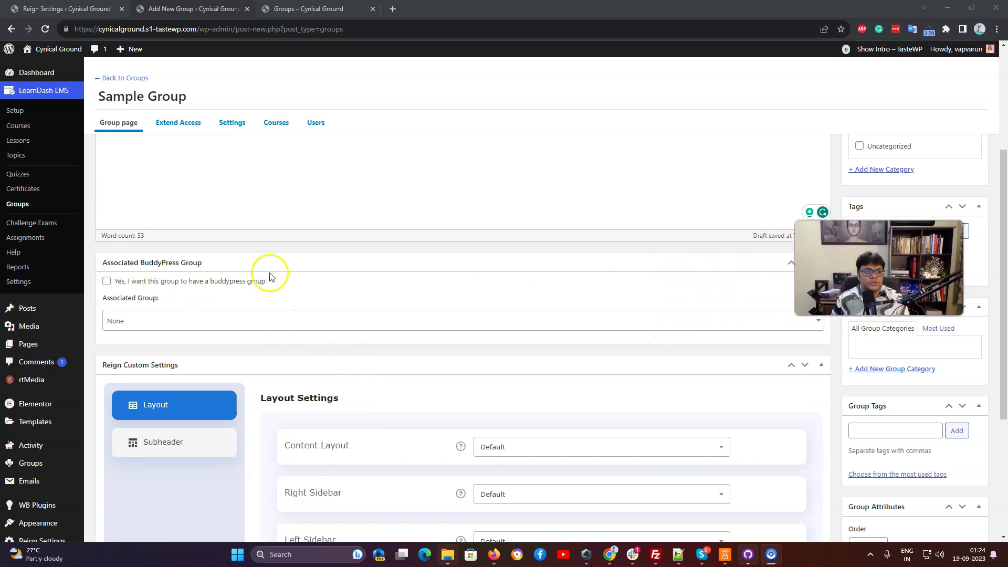
pyautogui.click(107, 284)
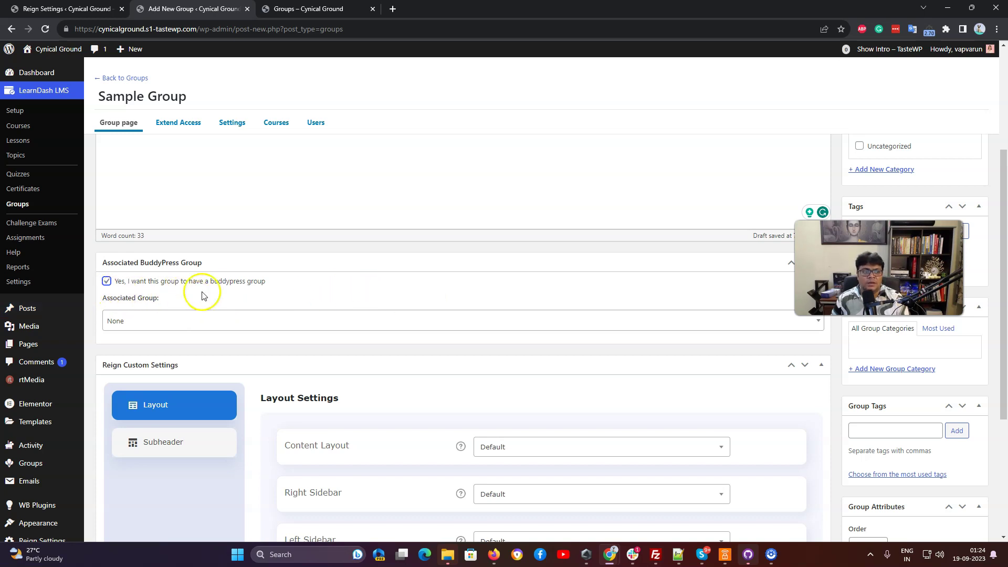
pyautogui.scroll(4, 294, 286)
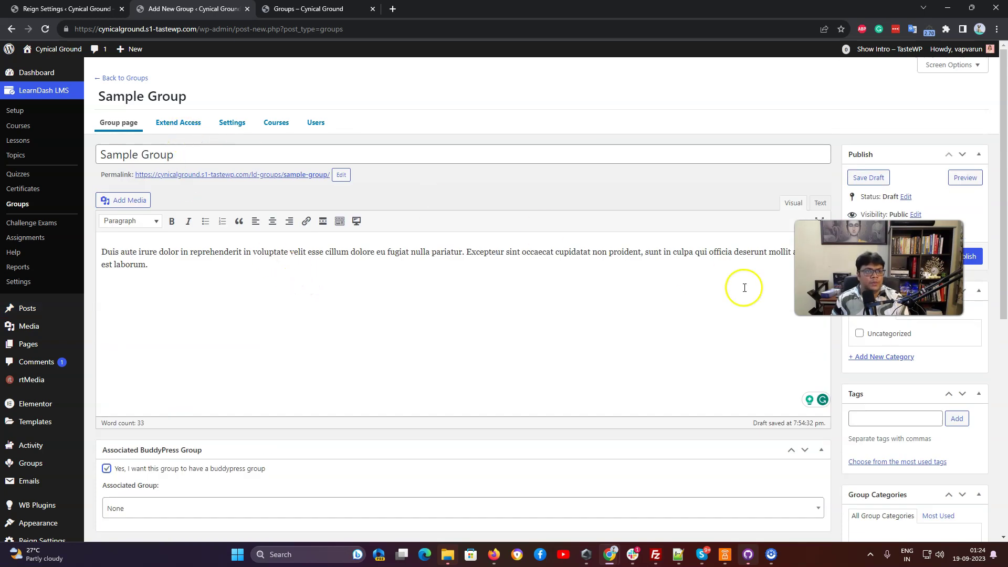
# Step: Assign the courses Body Language Secrets For Entrepreneurs and How To Be Successful: Create A Growth Mindset For Success to the group
pyautogui.click(281, 128)
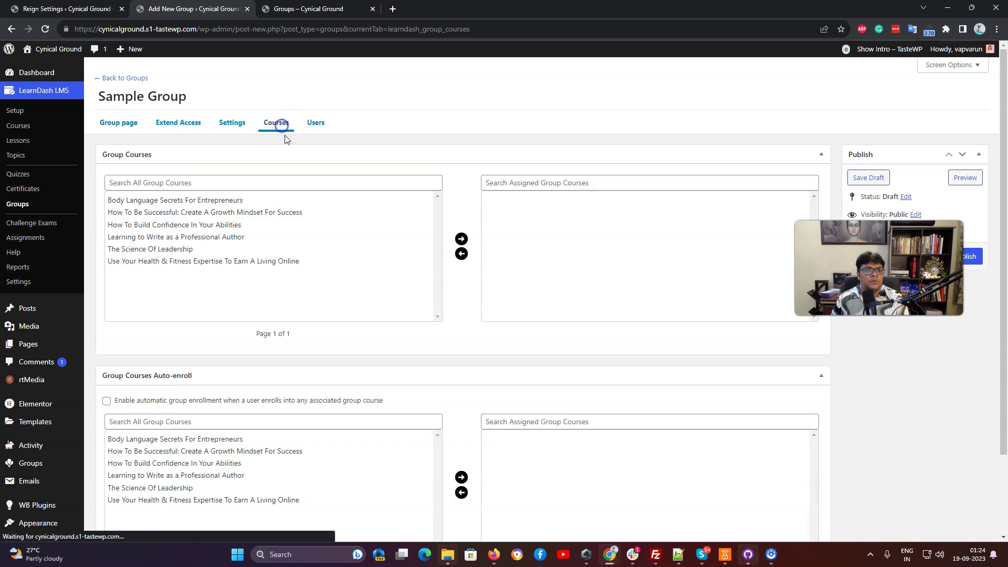
pyautogui.click(237, 200)
pyautogui.click(461, 239)
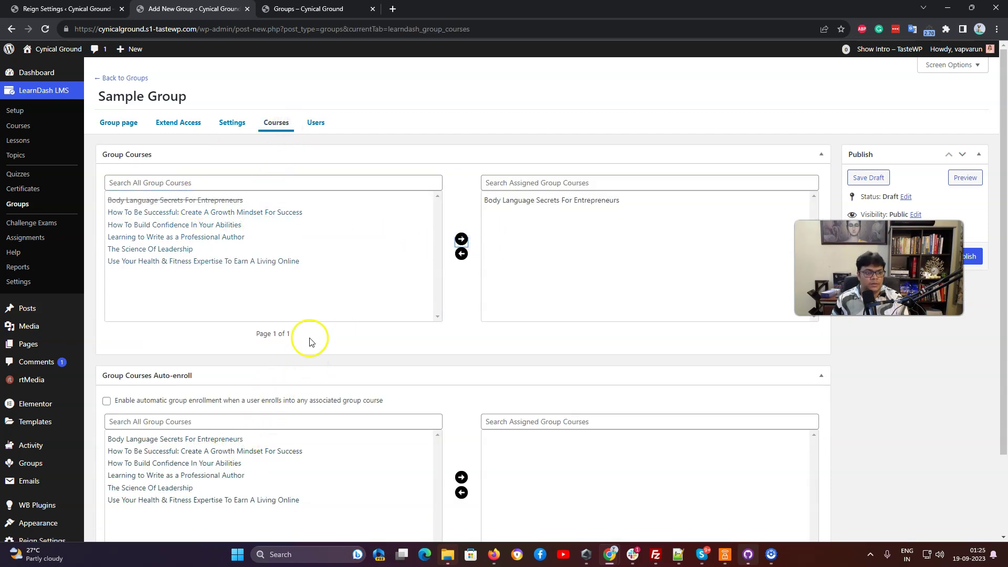
pyautogui.click(161, 210)
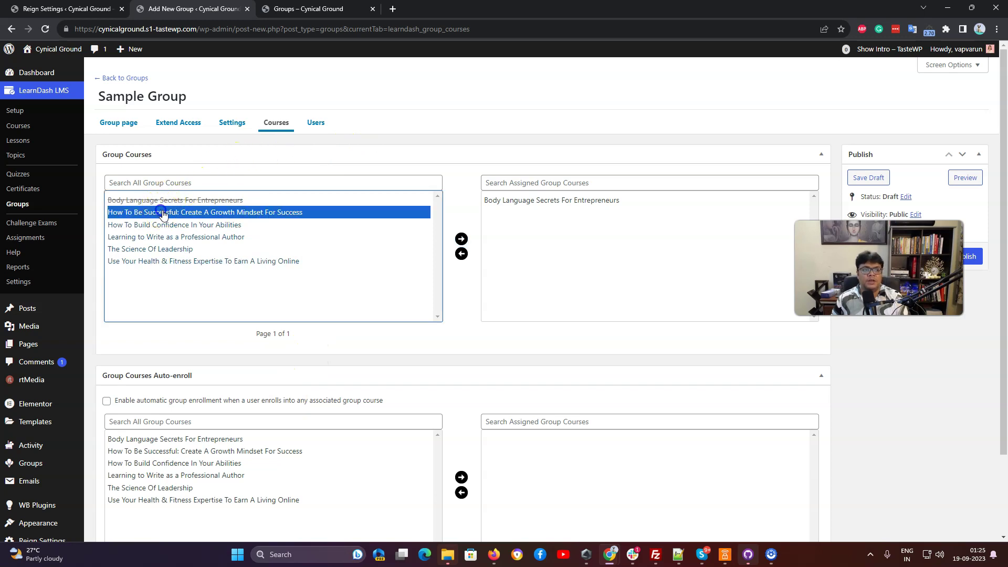
pyautogui.click(461, 239)
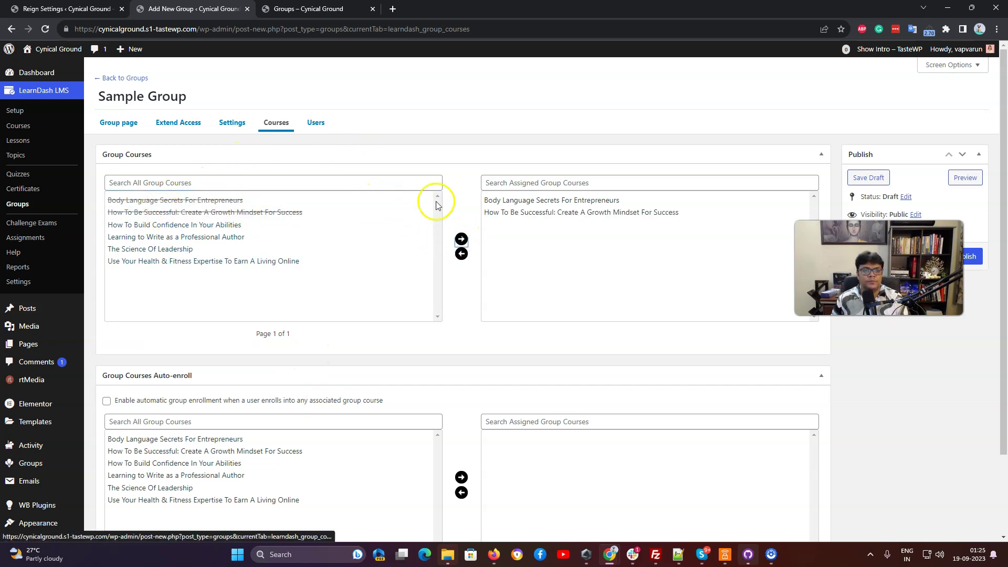
# Step: Assign the two users listed directly above the site administrator as group users of the Sample Group
pyautogui.click(316, 124)
pyautogui.moveTo(226, 200); pyautogui.dragTo(212, 225)
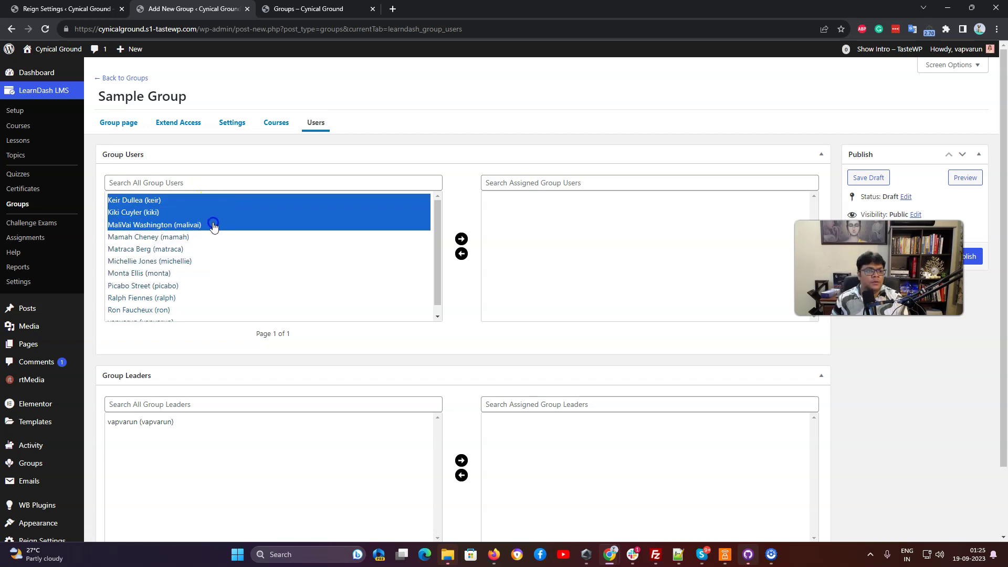
pyautogui.scroll(-1, 303, 272)
pyautogui.click(266, 262)
pyautogui.scroll(1, 269, 257)
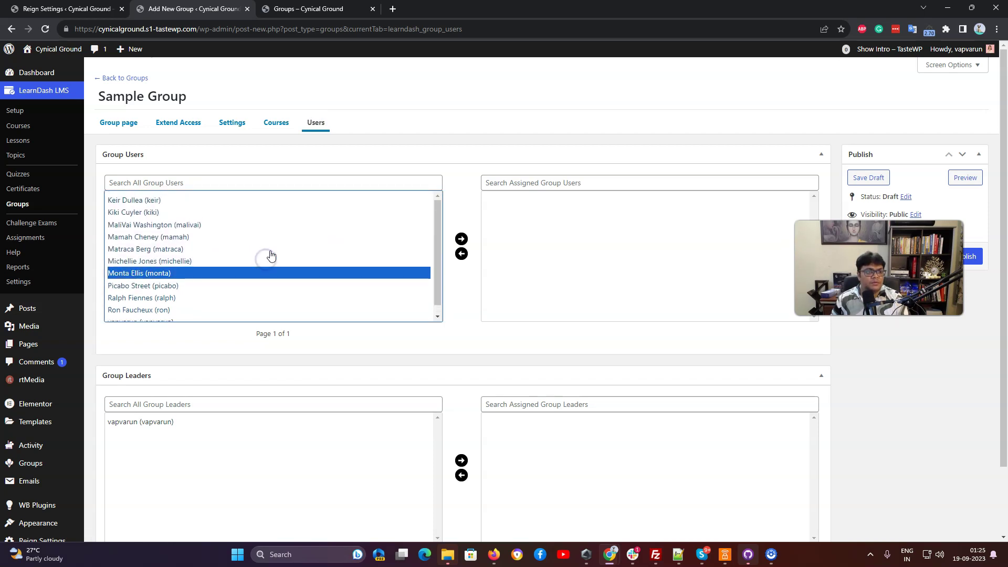
pyautogui.scroll(-1, 196, 299)
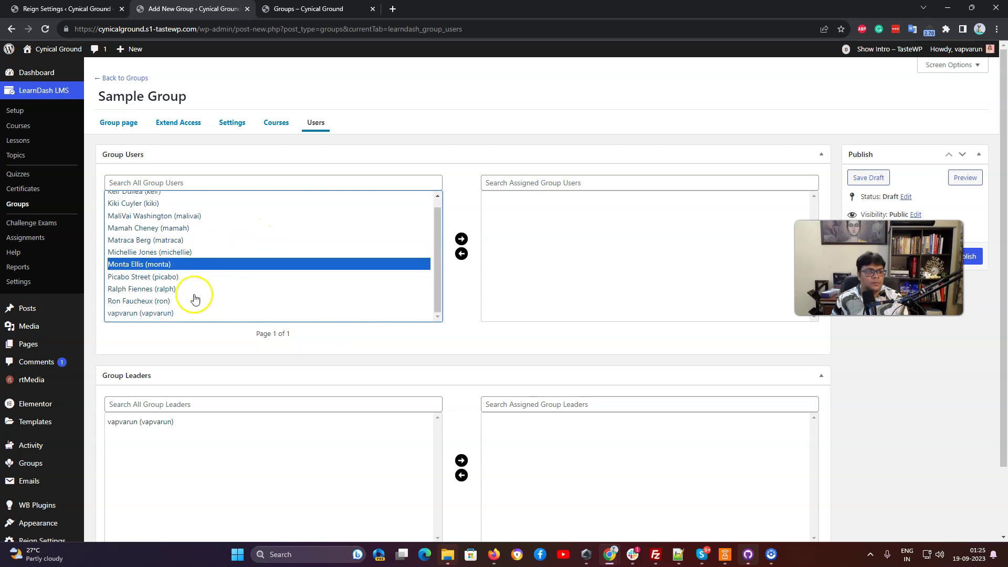
pyautogui.click(190, 291)
pyautogui.keyDown('shift'); pyautogui.click(191, 301); pyautogui.keyUp('shift')
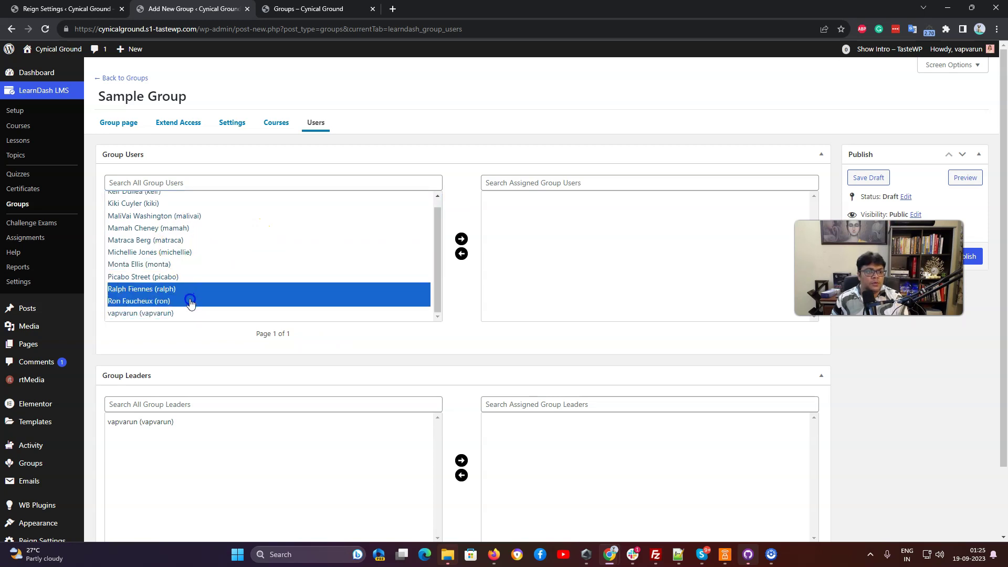
pyautogui.click(461, 238)
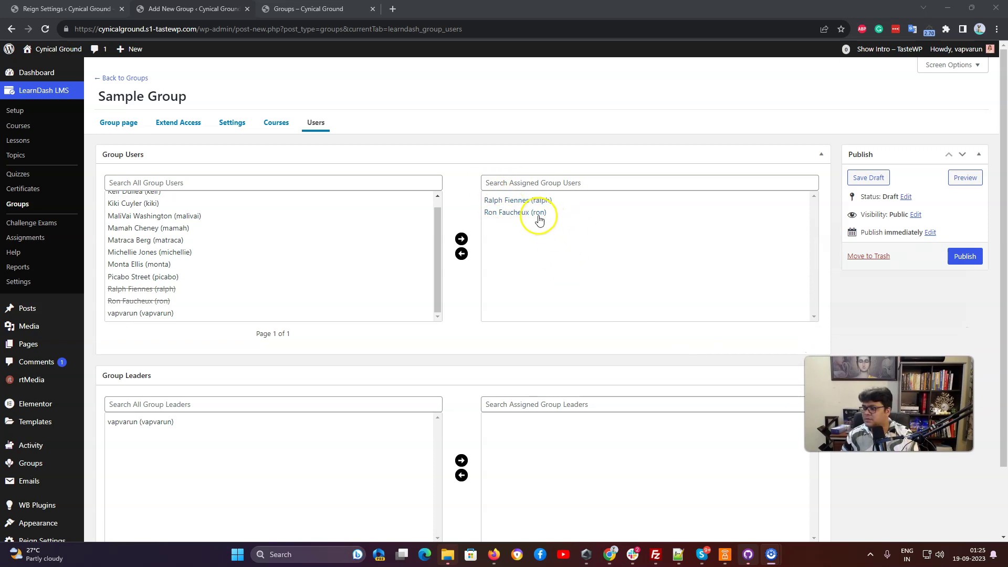
# Step: Assign the site administrator as group leader and publish the Sample Group
pyautogui.click(186, 422)
pyautogui.click(461, 461)
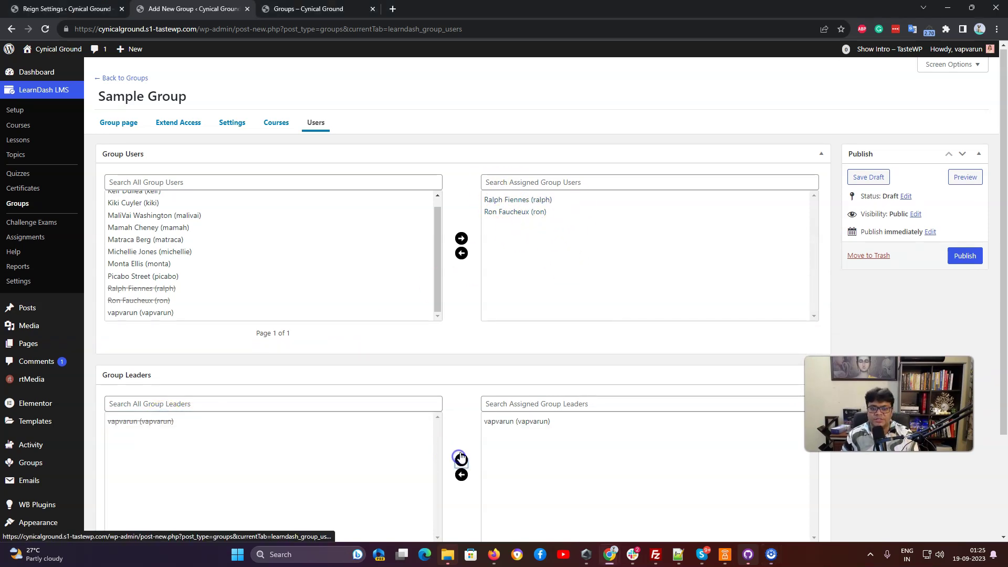
pyautogui.click(962, 255)
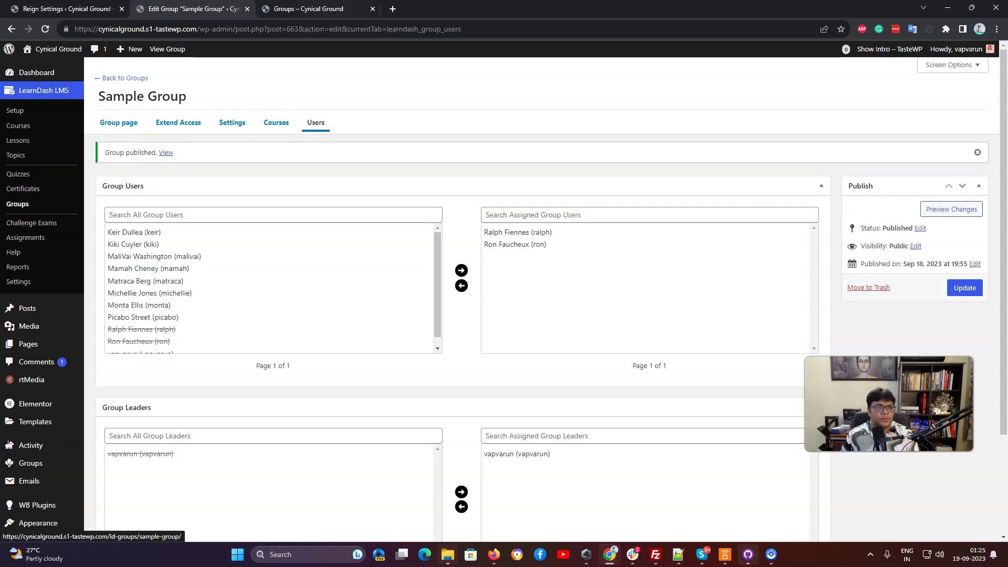
# Step: Reload the site's groups directory and open the Sample Group's BuddyPress page to examine it
pyautogui.hotkey('ctrl', 'Tab')
pyautogui.rightClick(98, 185)
pyautogui.click(126, 218)
pyautogui.scroll(15, 126, 240)
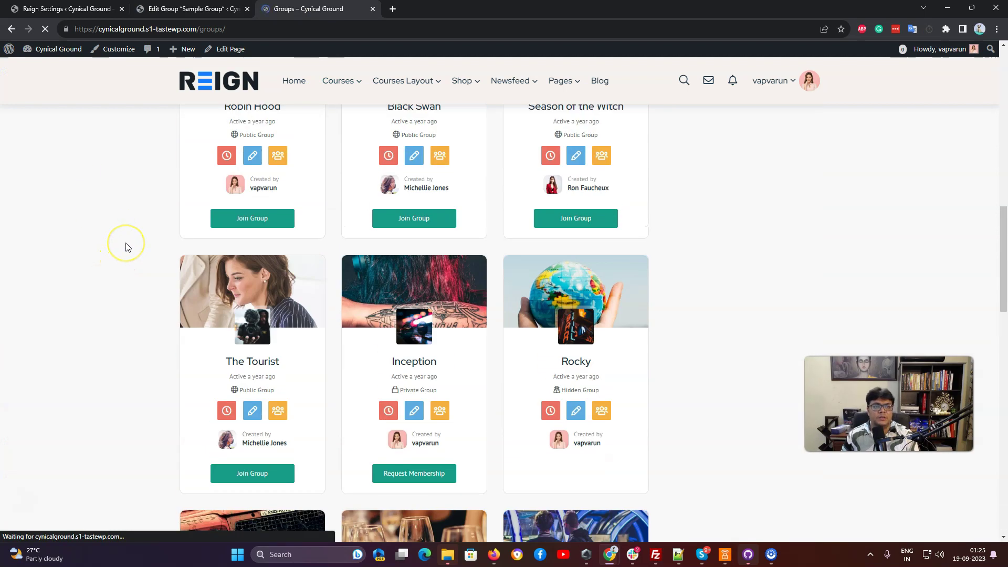
pyautogui.scroll(-2, 288, 274)
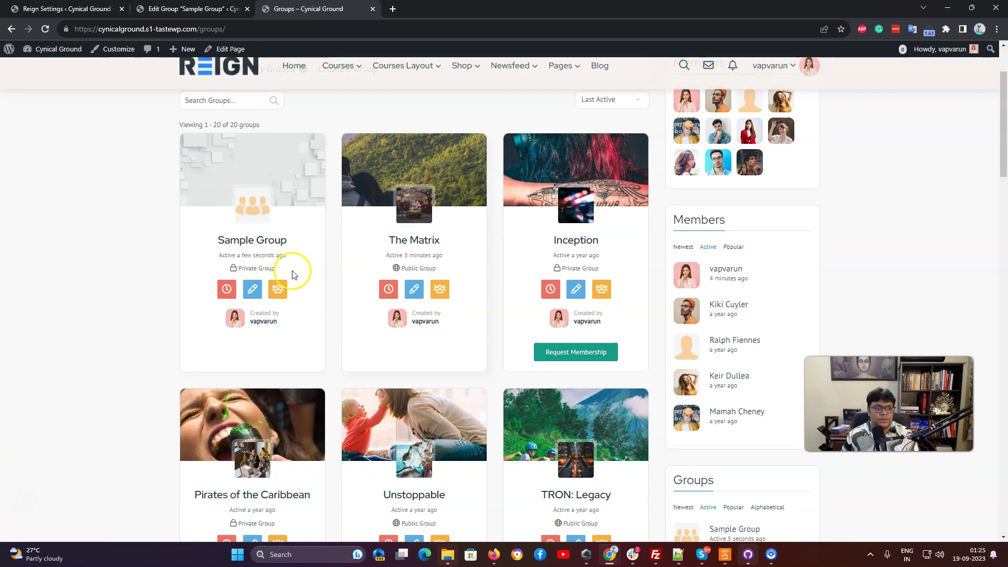
pyautogui.click(267, 242)
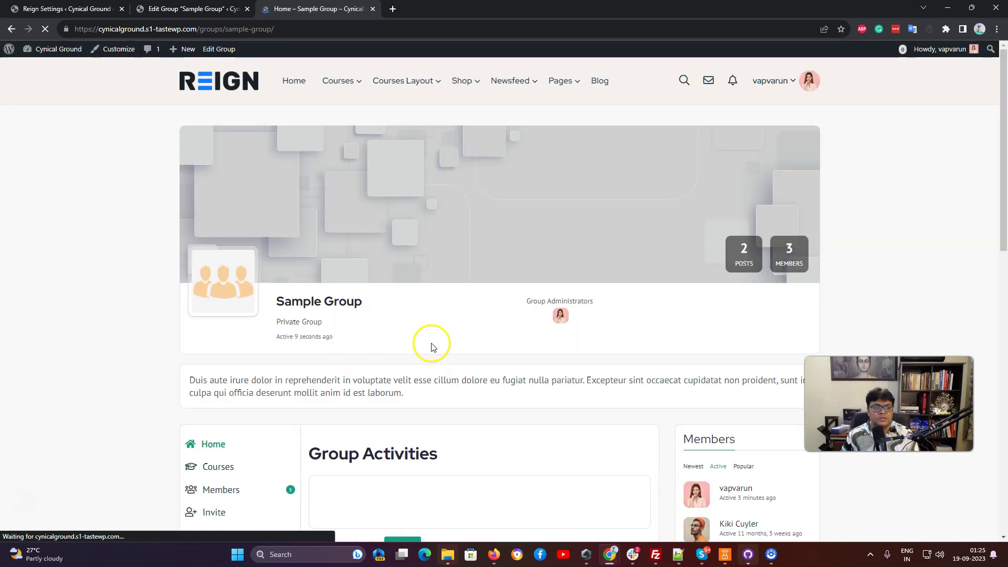
pyautogui.scroll(-4, 599, 329)
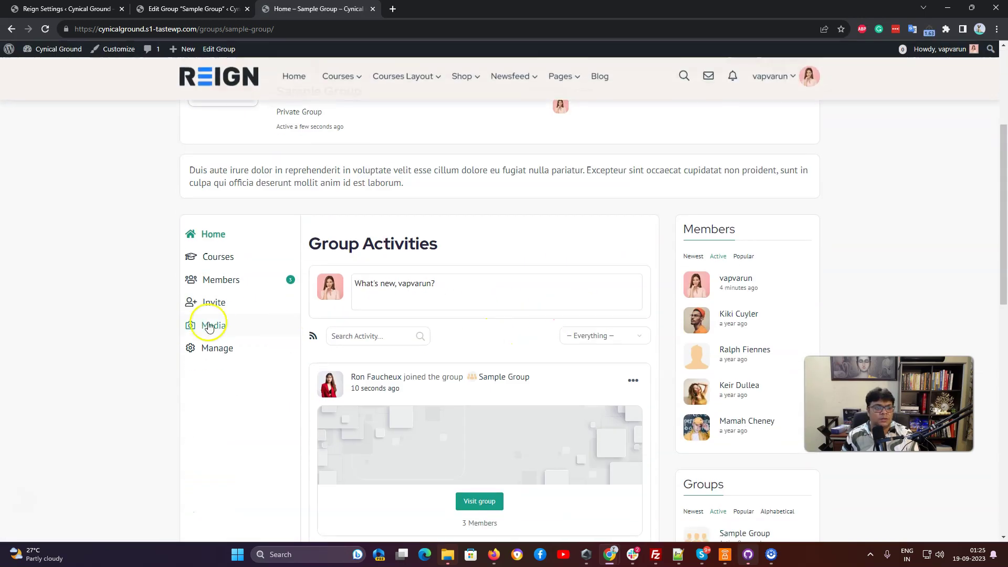
# Step: Open the Sample Group's member list and compare it with the users assigned in the LearnDash group editor
pyautogui.click(216, 280)
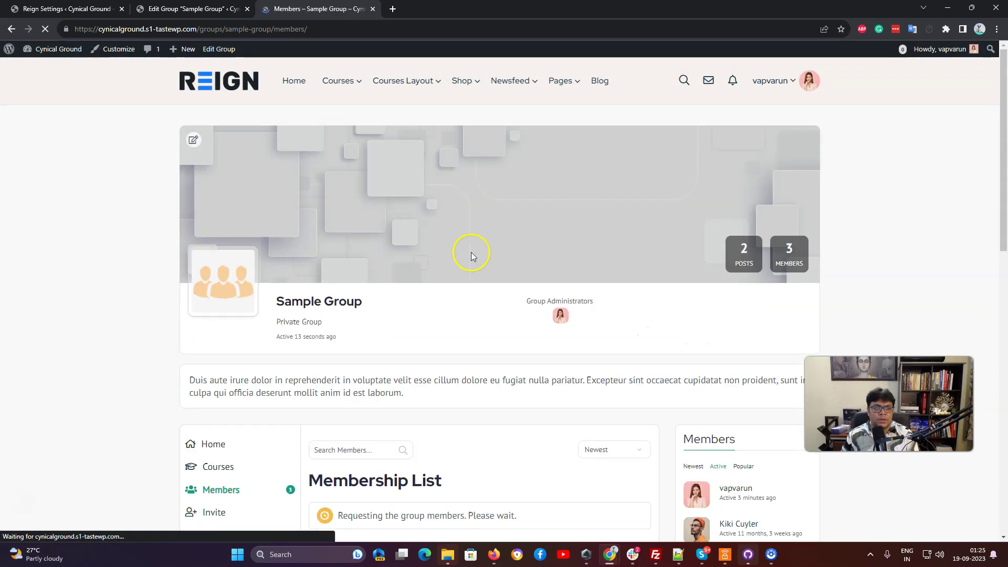
pyautogui.scroll(-2, 630, 326)
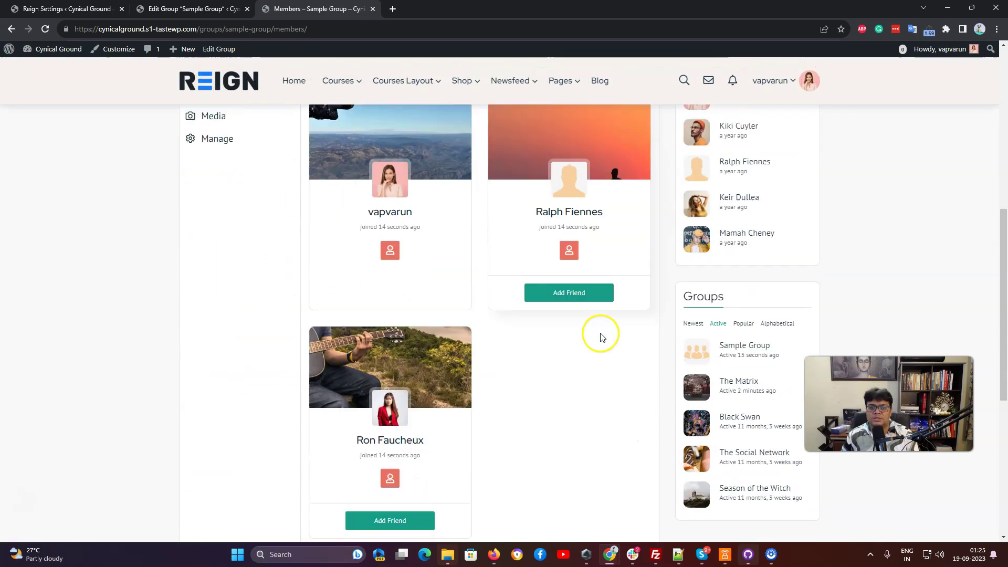
pyautogui.hotkey('ctrl', 'shift', 'Tab')
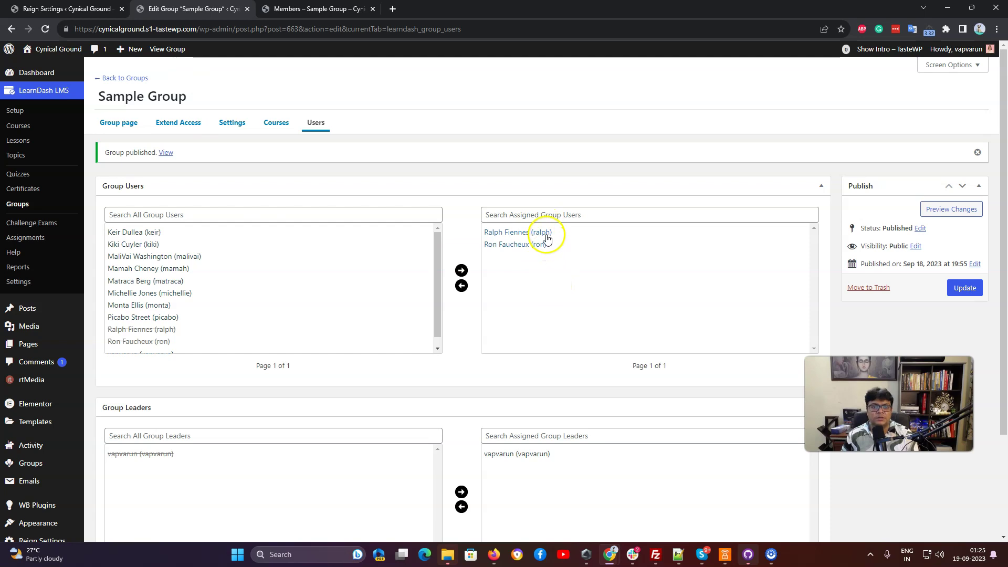
pyautogui.hotkey('ctrl', 'Tab')
pyautogui.scroll(6, 580, 303)
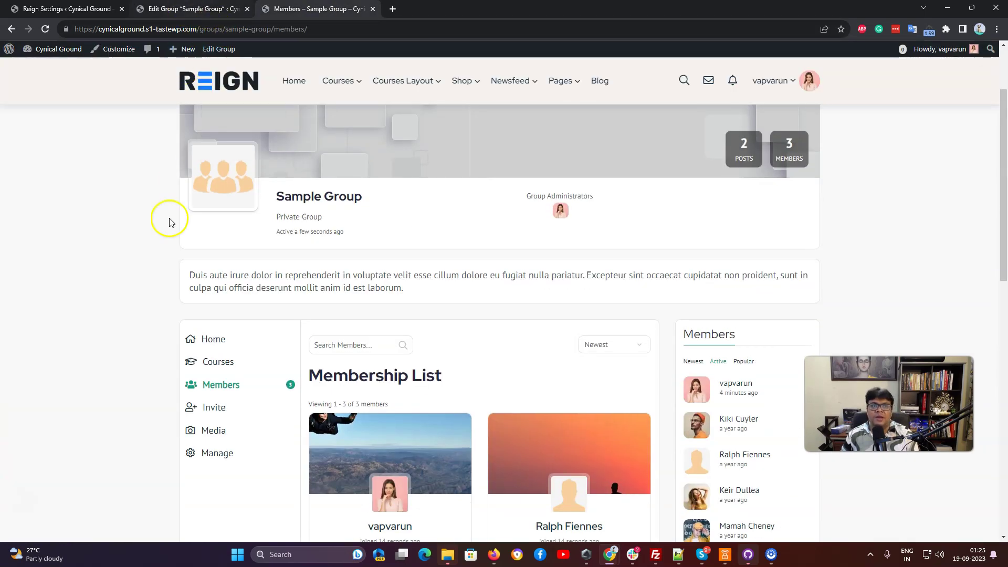
pyautogui.scroll(2, 205, 97)
# Step: Return to the admin browser tab and review the site's installed plugins, including the LearnDash and BuddyPress ones
pyautogui.hotkey('ctrl', 'shift', 'Tab')
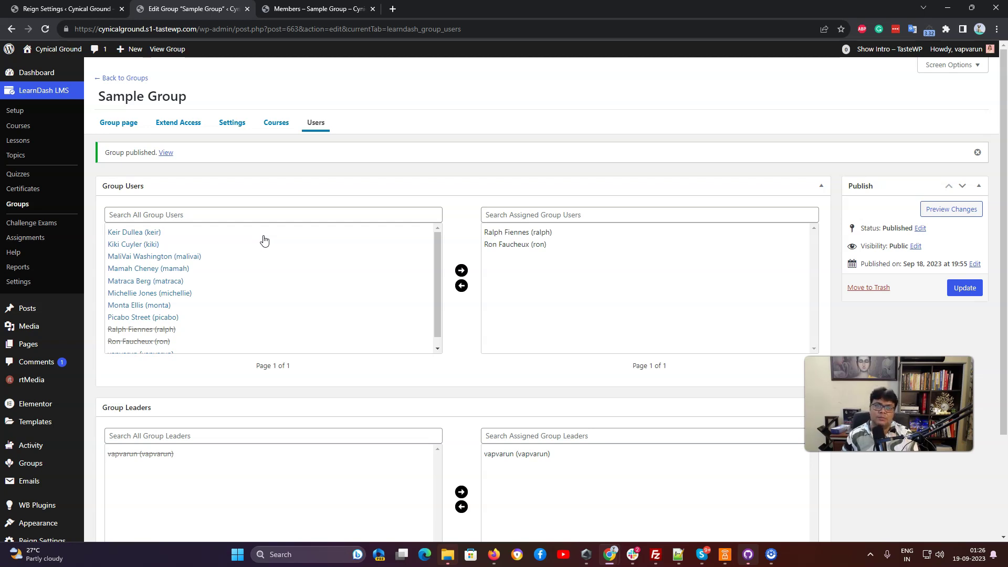
pyautogui.scroll(-2, 272, 247)
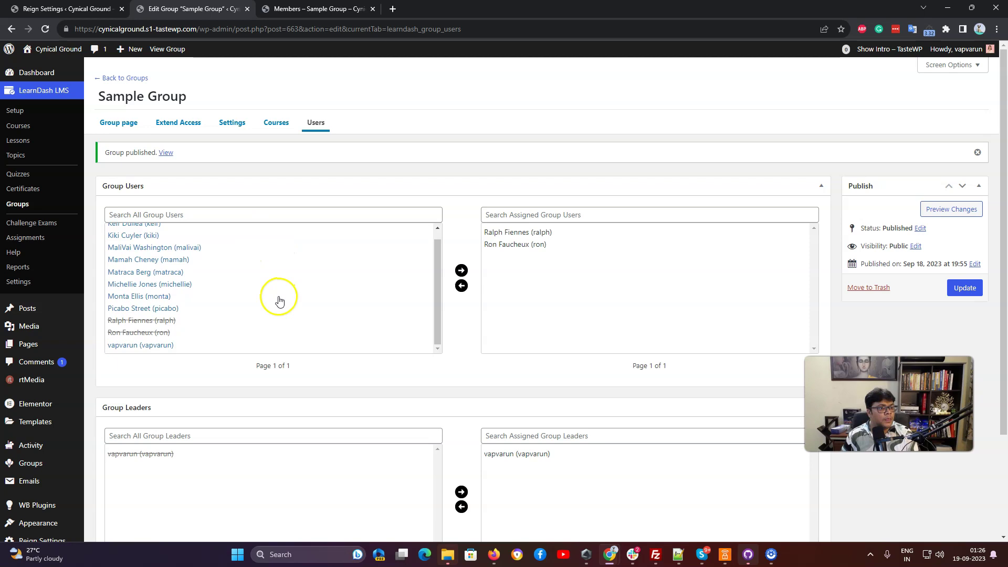
pyautogui.scroll(-3, 338, 274)
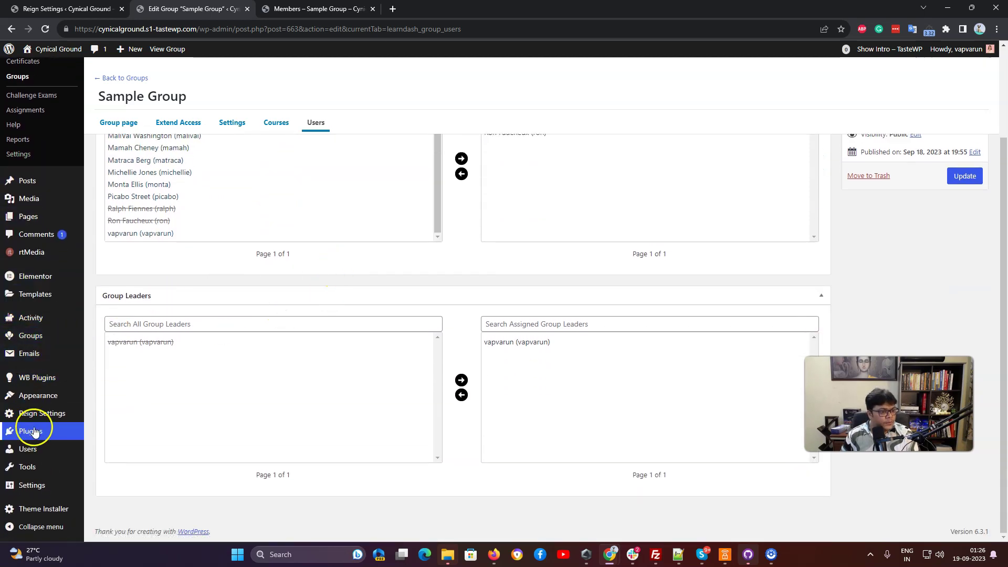
pyautogui.click(100, 434)
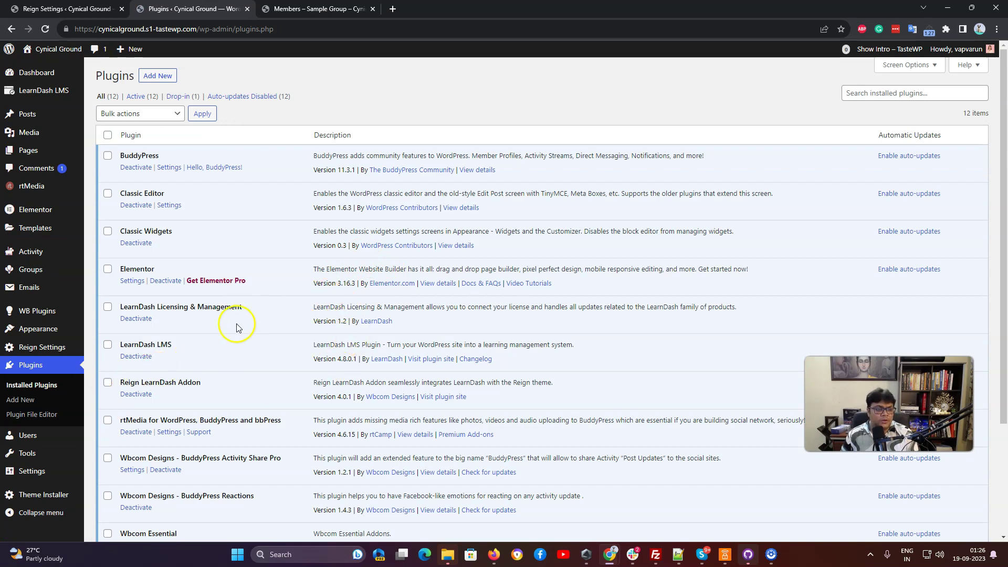
pyautogui.scroll(-3, 206, 349)
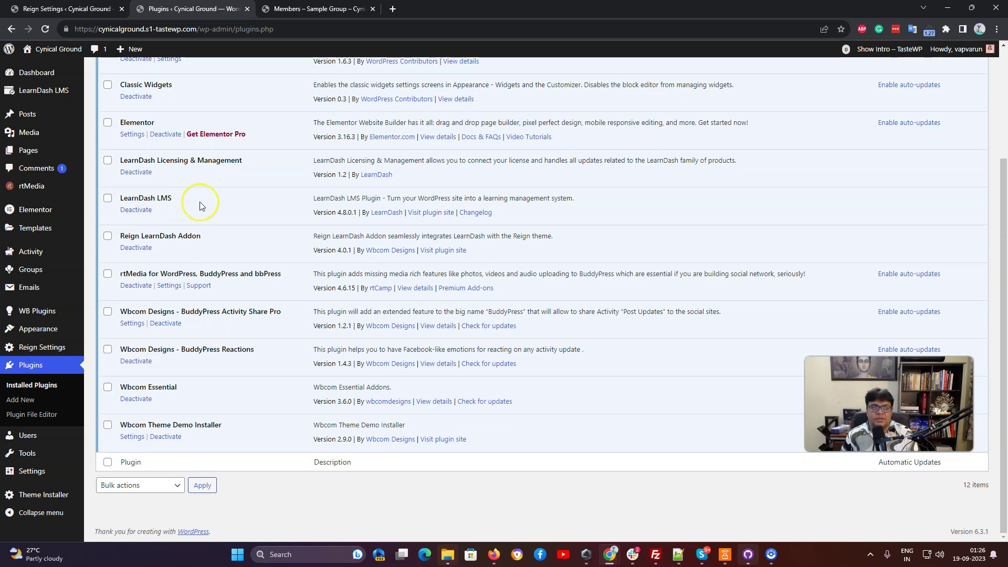
pyautogui.scroll(2, 164, 175)
pyautogui.scroll(-2, 168, 158)
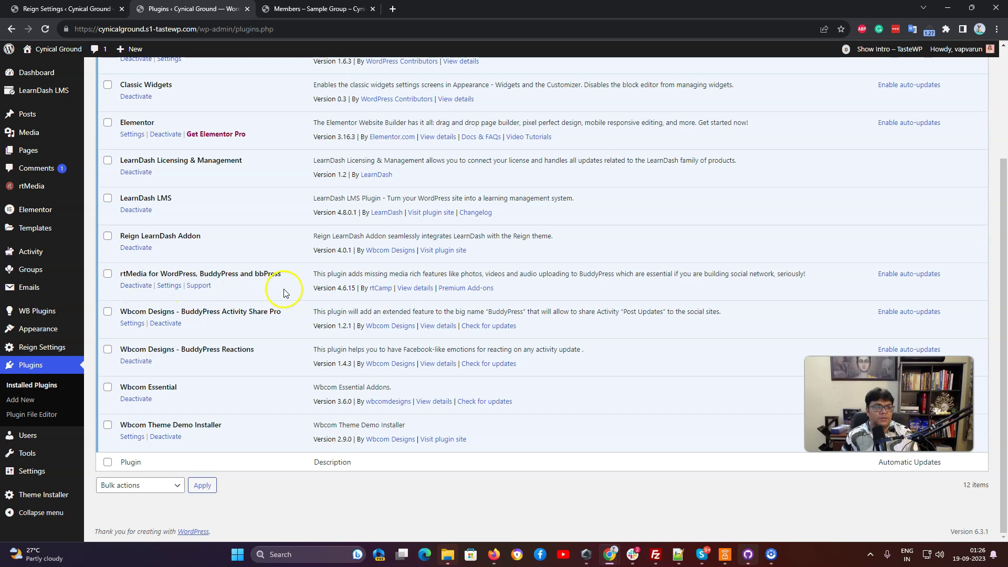
pyautogui.scroll(2, 289, 278)
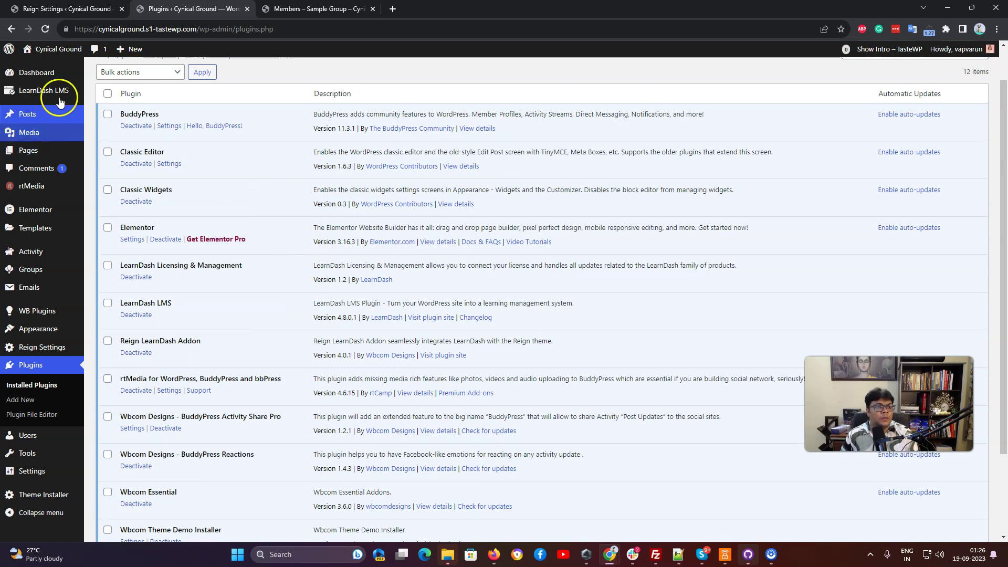
pyautogui.moveTo(53, 69)
pyautogui.scroll(-2, 293, 275)
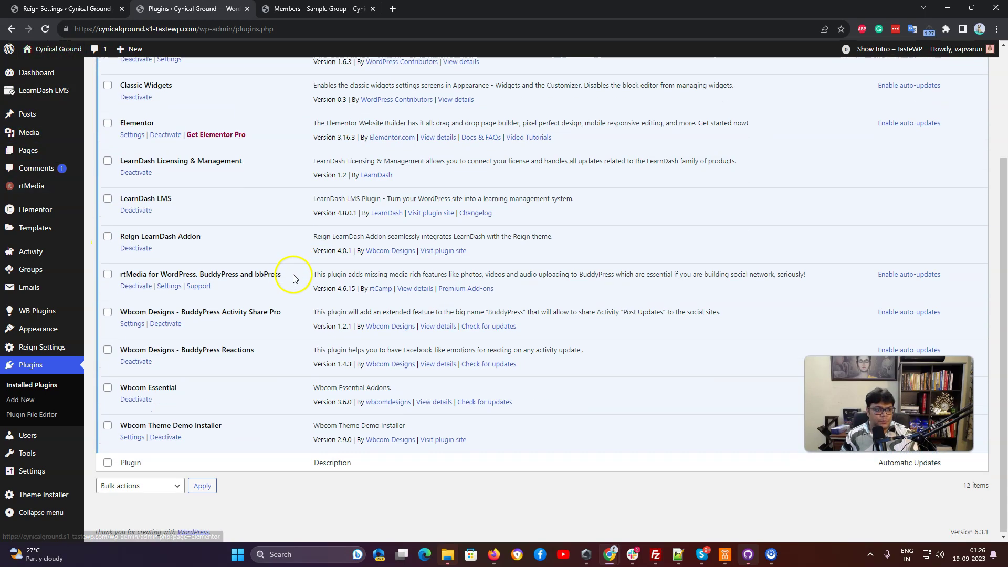
# Step: Browse the Theme Installer's demos filtered by LearnDash, finishing on the admin dashboard
pyautogui.click(58, 499)
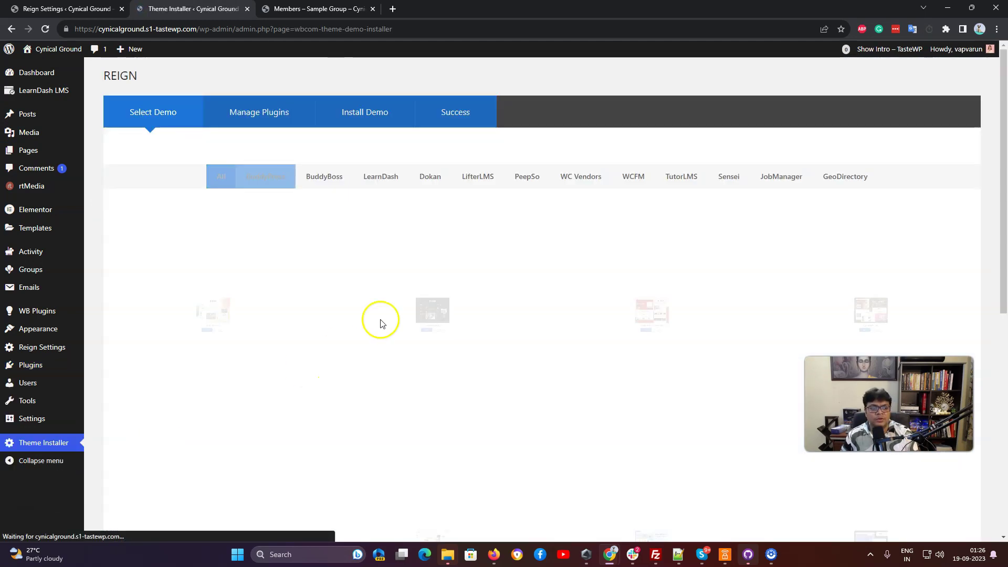
pyautogui.click(390, 177)
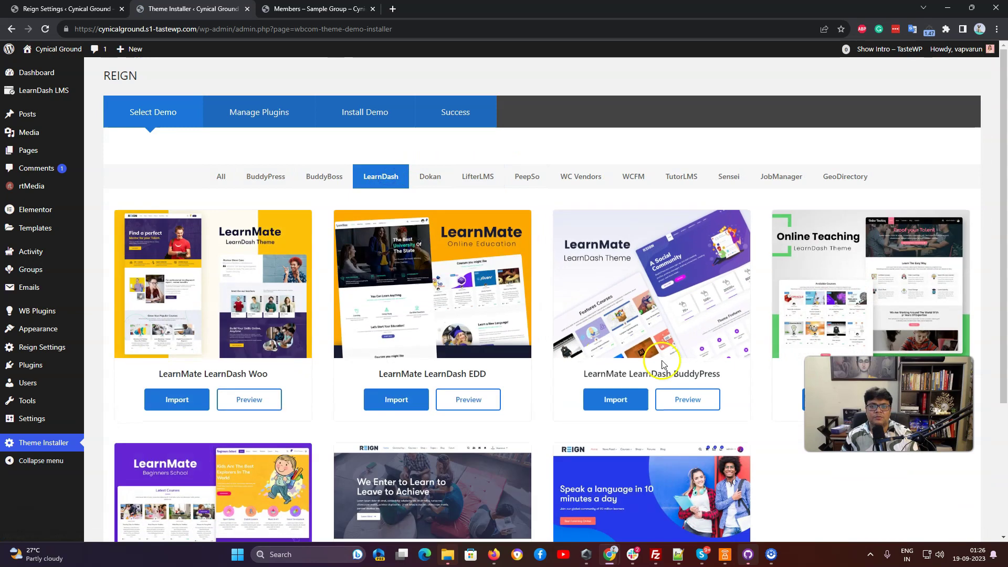
pyautogui.scroll(-1, 658, 366)
pyautogui.scroll(-1, 658, 366)
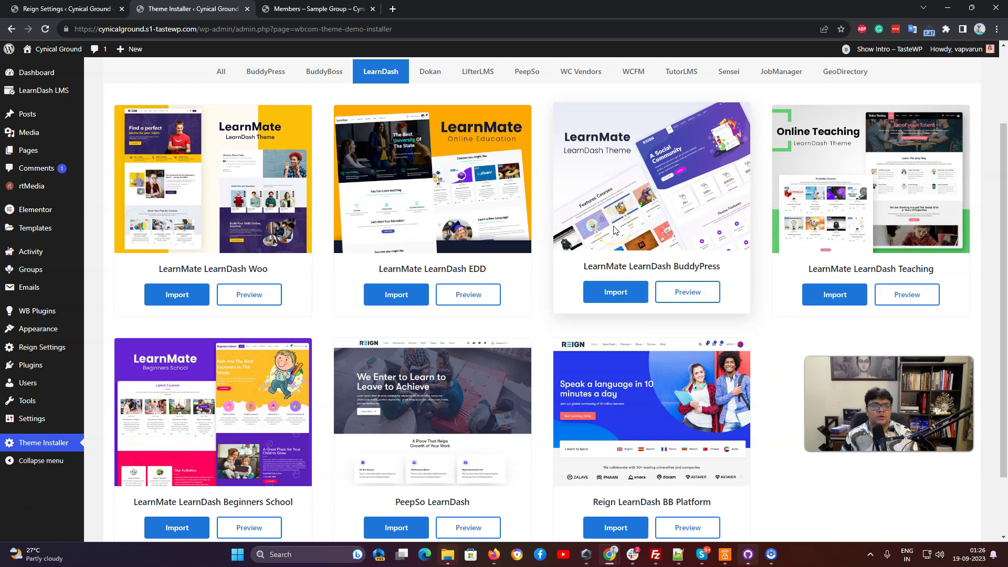
pyautogui.scroll(3, 387, 257)
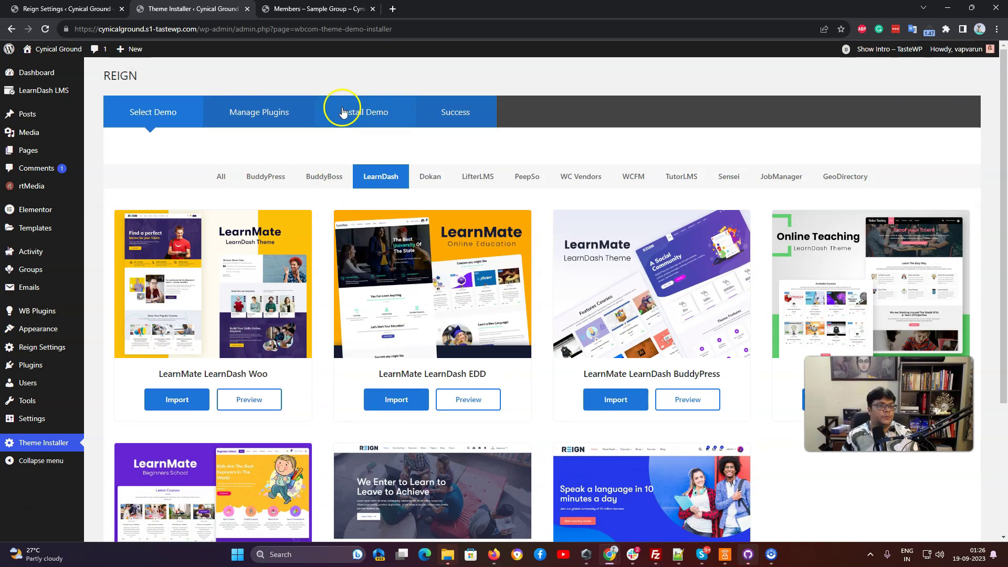
pyautogui.click(27, 71)
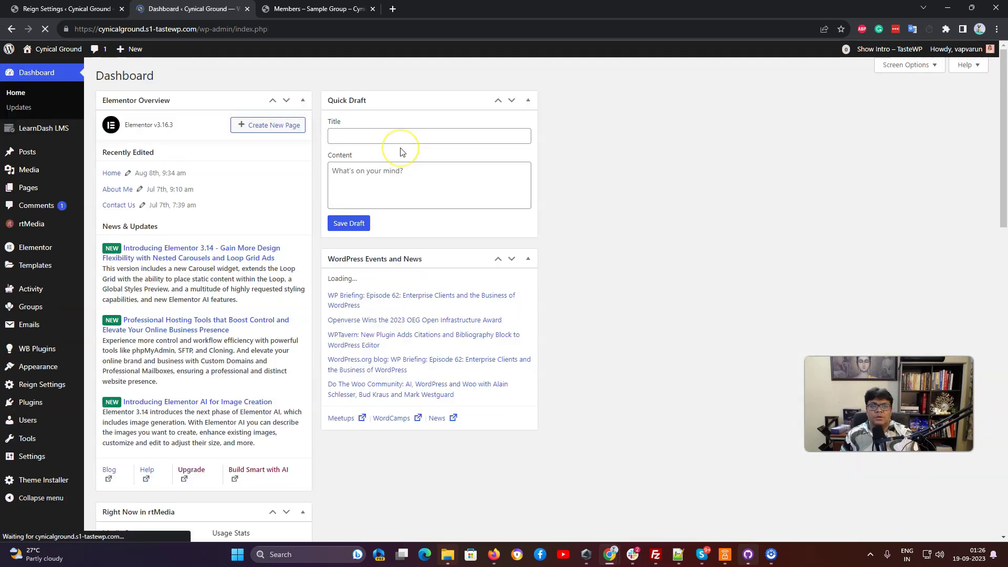